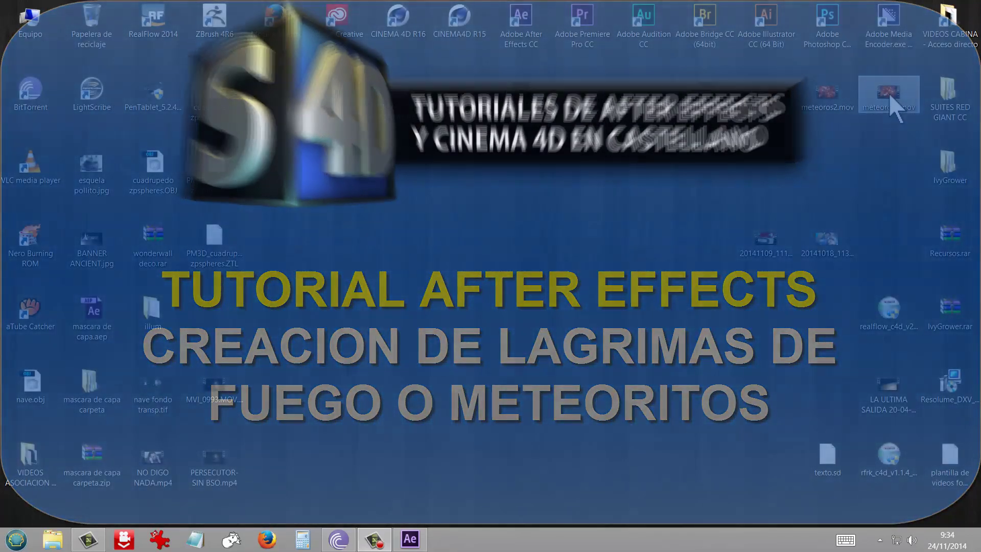
# Step: Watch the meteoros3.mov reference clip fullscreen in VLC, then return to a window
pyautogui.doubleClick(887, 93)
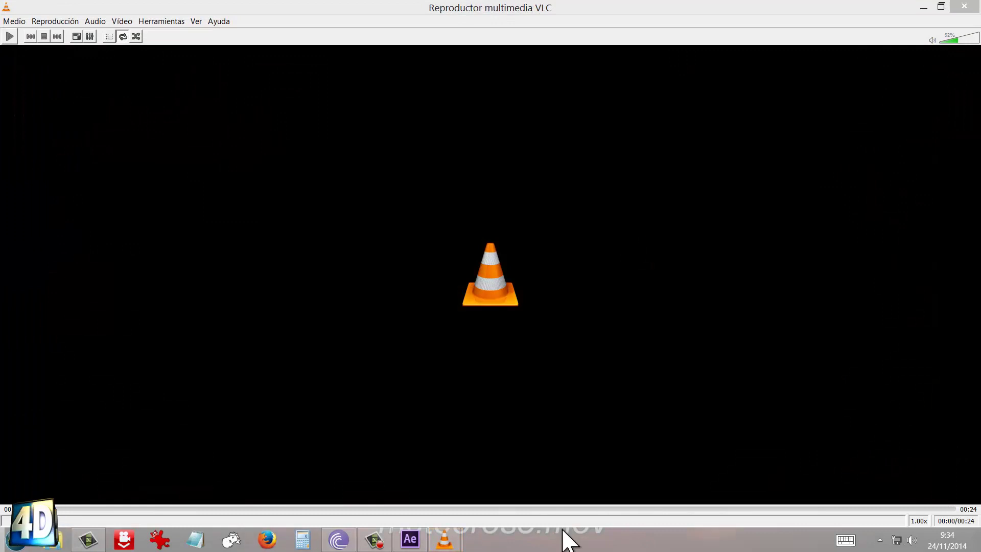
pyautogui.moveTo(458, 543)
pyautogui.click(393, 451)
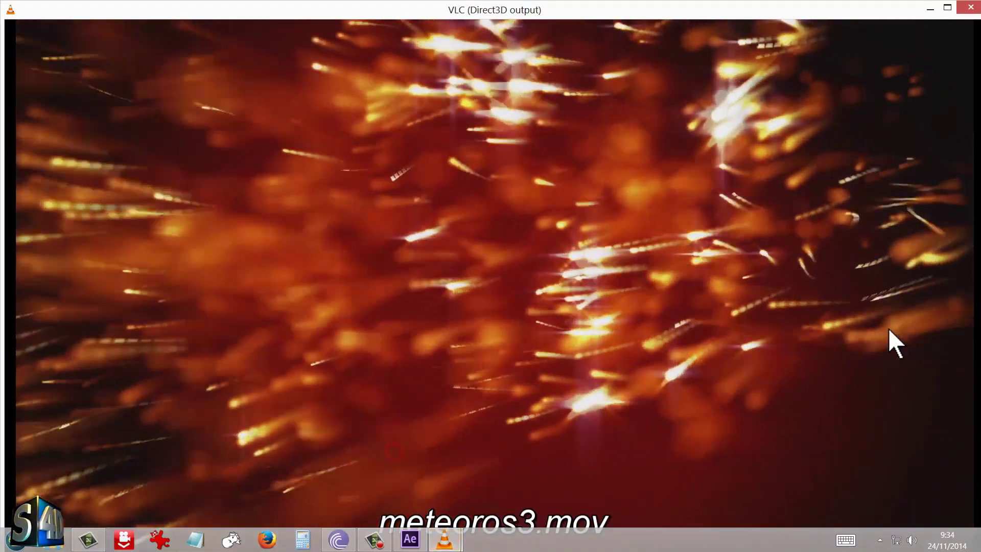
pyautogui.doubleClick(921, 286)
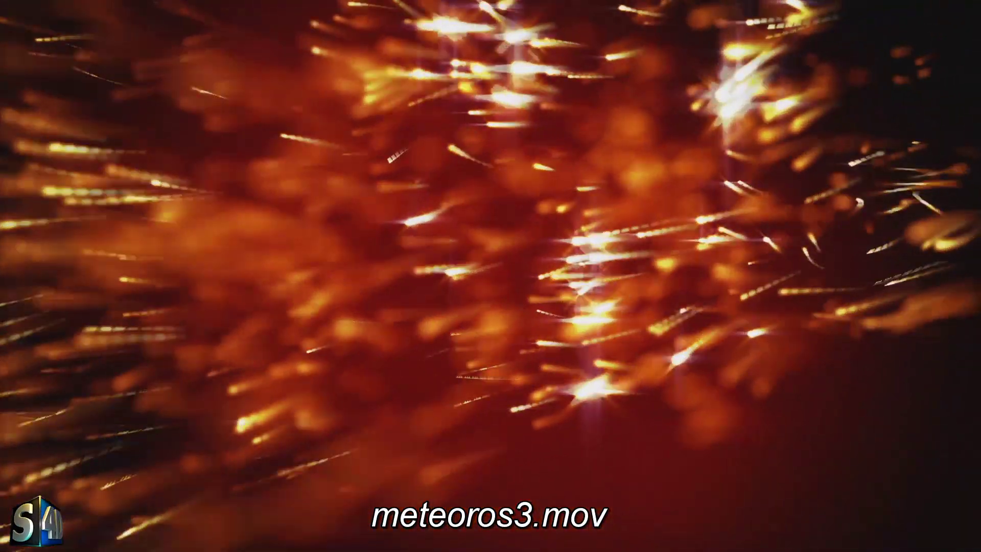
pyautogui.moveTo(869, 263)
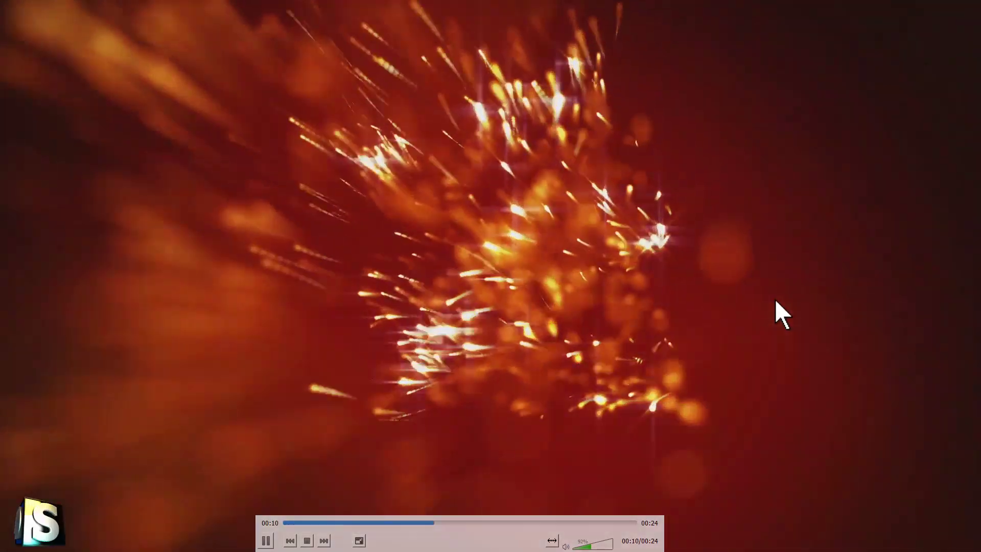
pyautogui.doubleClick(776, 307)
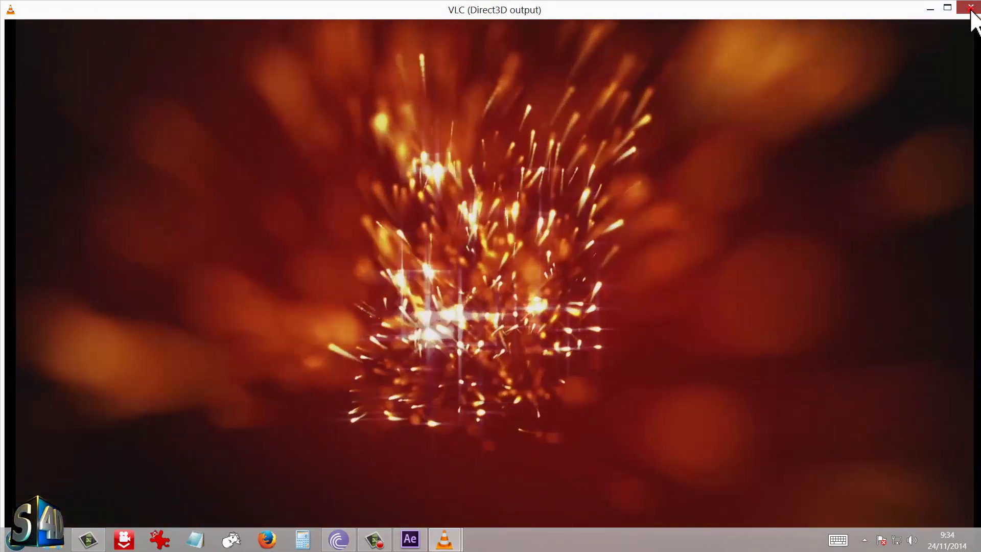
# Step: Close that player, watch meteoros.mov, then start playing meteoros2.mov
pyautogui.click(970, 7)
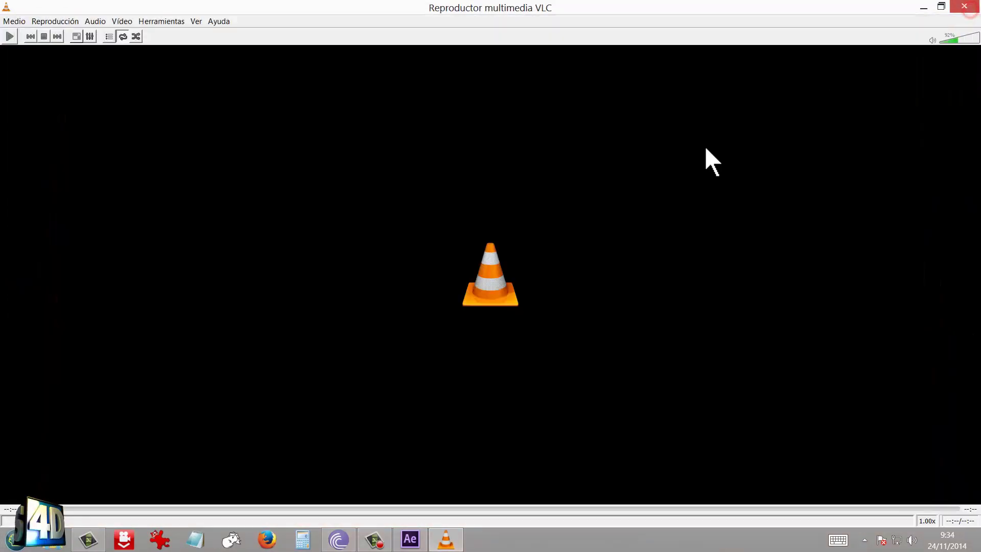
pyautogui.click(964, 7)
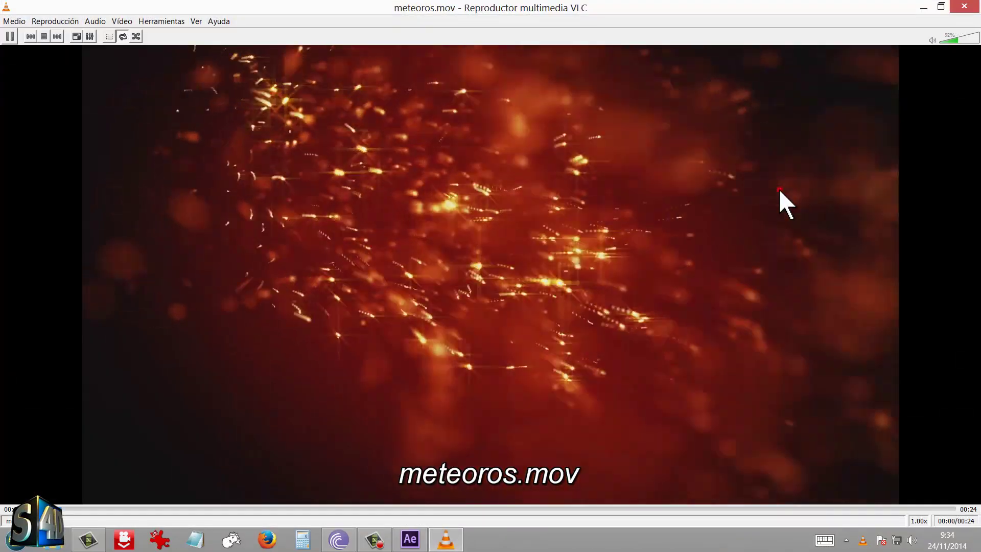
pyautogui.doubleClick(779, 189)
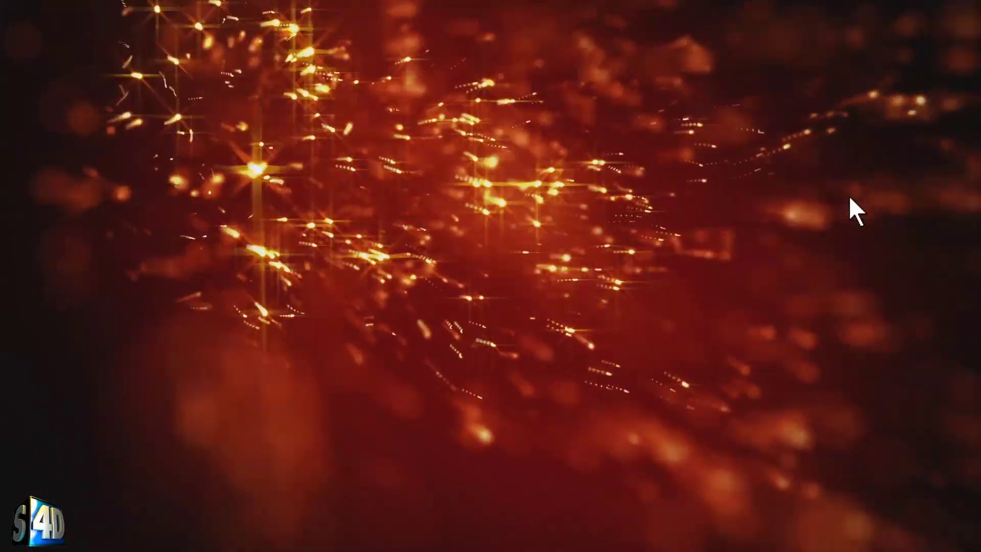
pyautogui.doubleClick(822, 192)
pyautogui.click(924, 8)
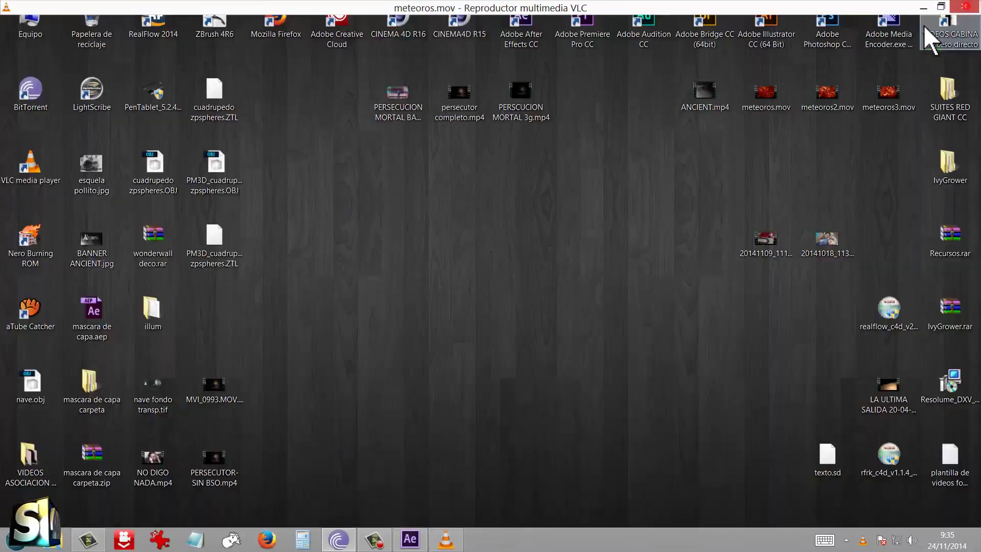
pyautogui.doubleClick(820, 90)
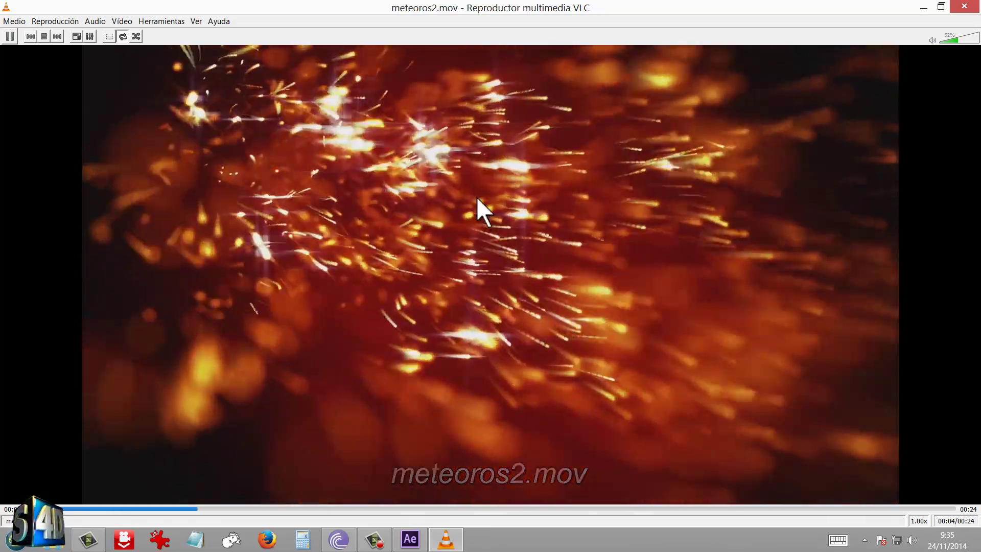
# Step: Close the player and create Comp 1 with the HDV/HDTV 720 25 preset, 30 seconds long
pyautogui.click(964, 6)
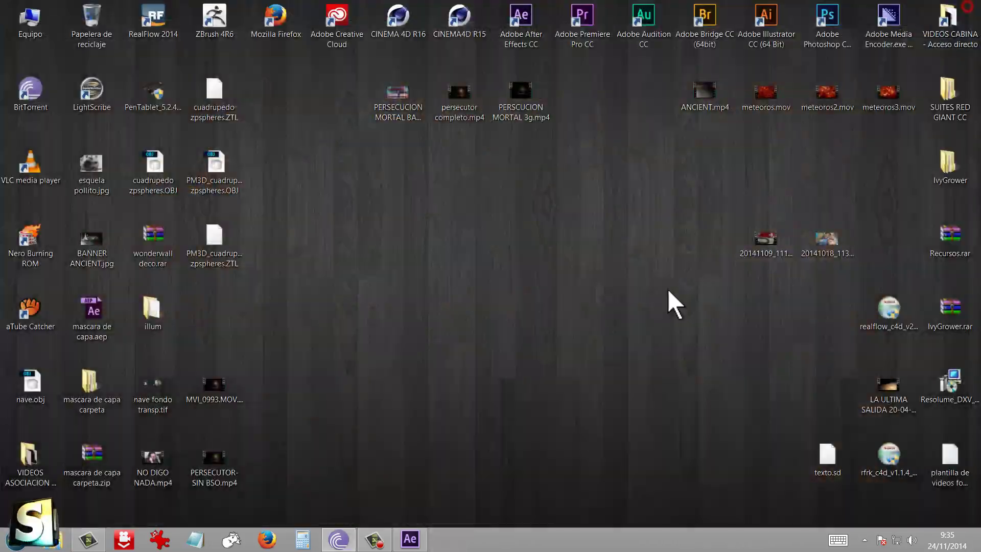
pyautogui.click(409, 541)
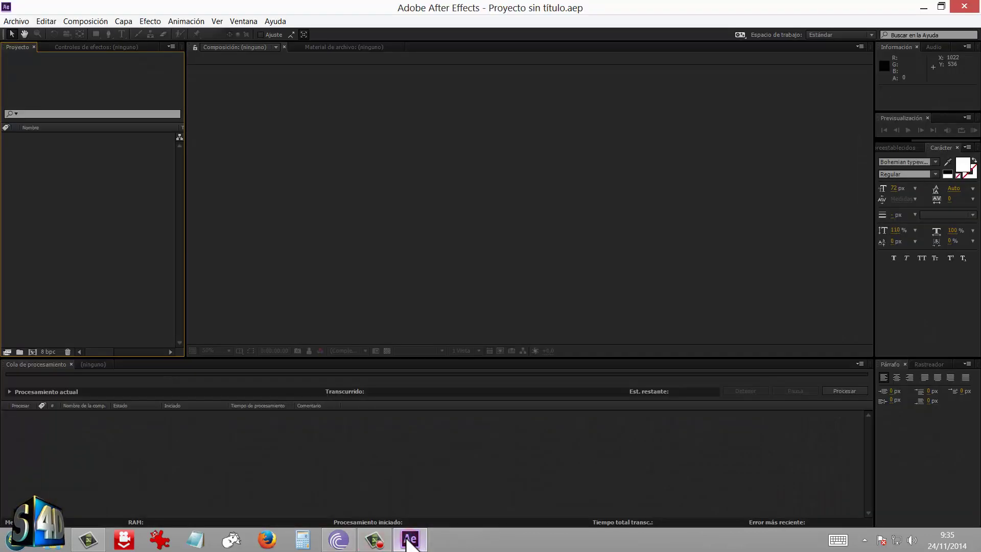
pyautogui.click(30, 351)
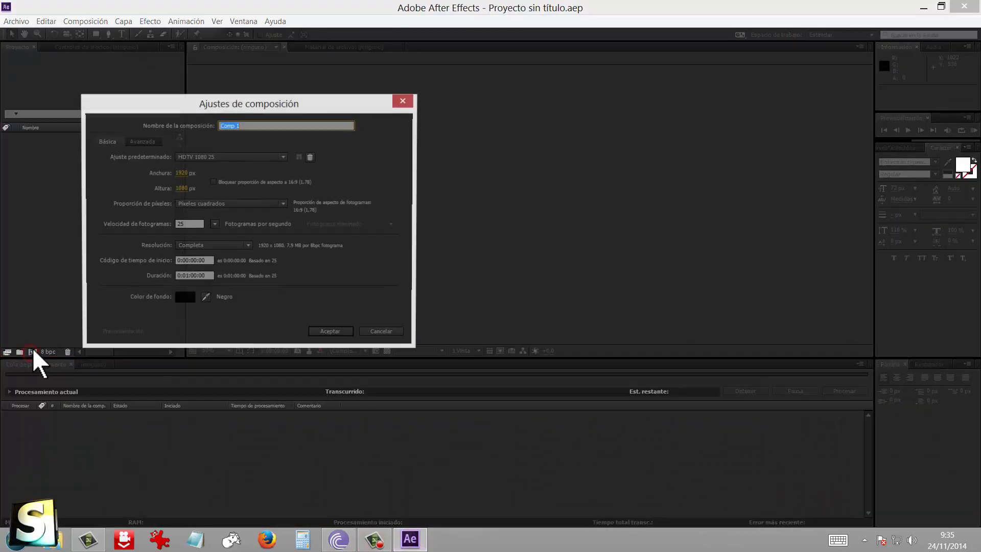
pyautogui.moveTo(338, 106)
pyautogui.mouseDown()
pyautogui.moveTo(662, 118)
pyautogui.moveTo(601, 109)
pyautogui.mouseUp()
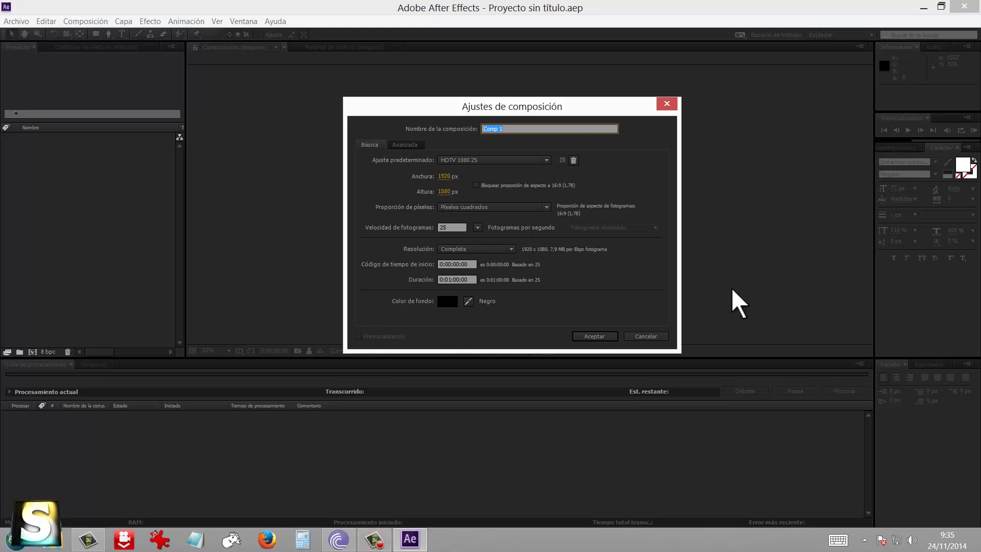
pyautogui.click(509, 161)
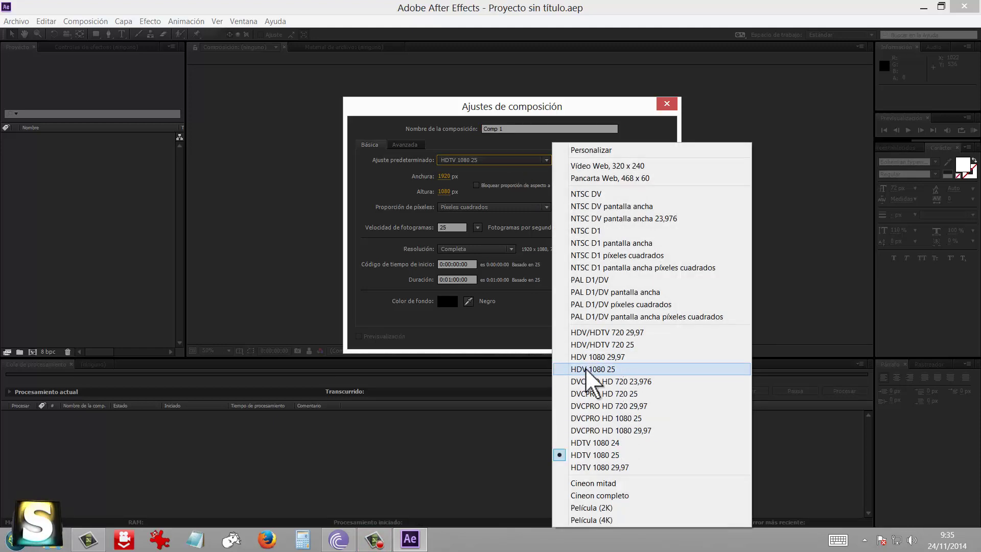
pyautogui.click(633, 345)
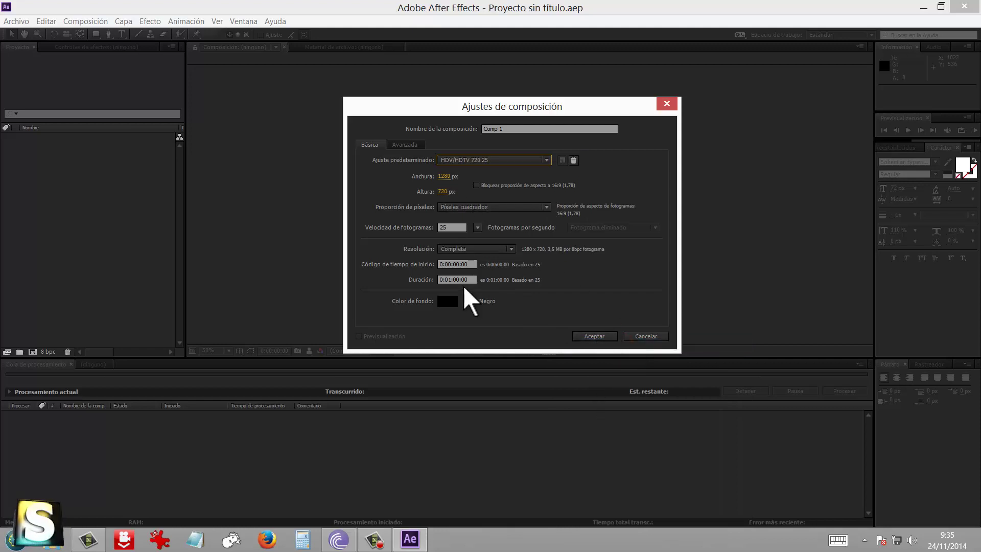
pyautogui.click(451, 280)
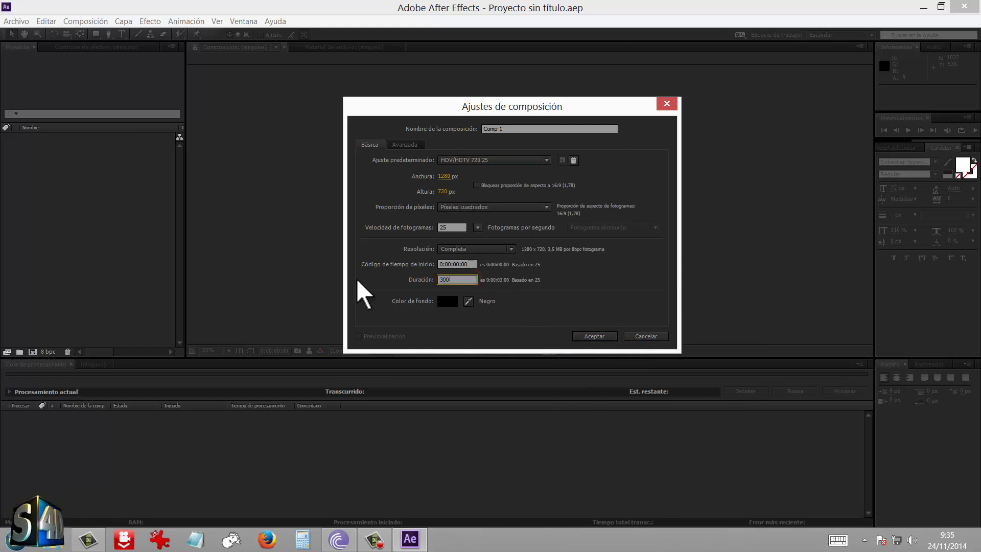
pyautogui.write('0')
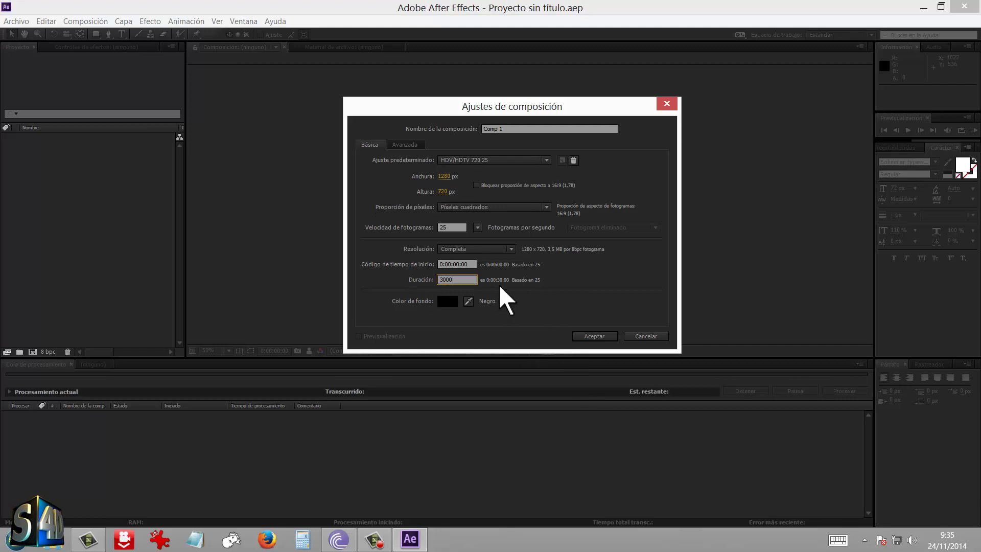
pyautogui.click(604, 336)
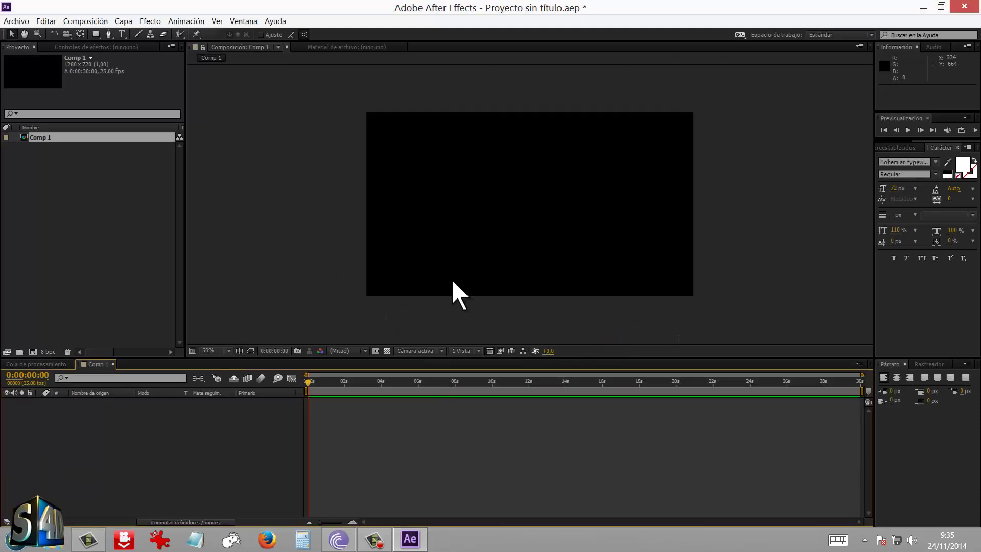
# Step: Fit the viewer and add a black comp-sized solid layer named PARTICULAS
pyautogui.click(220, 349)
pyautogui.click(233, 166)
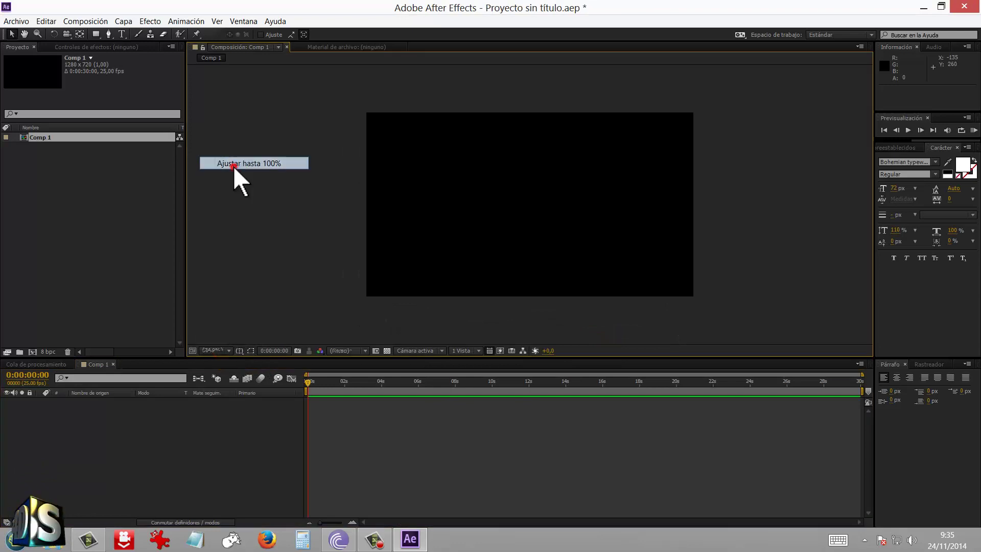
pyautogui.rightClick(97, 423)
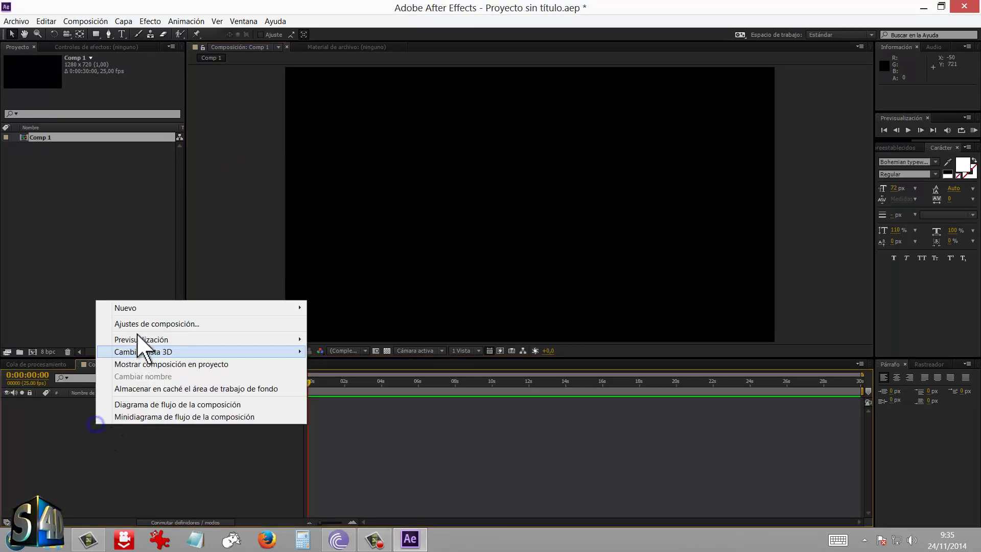
pyautogui.moveTo(138, 309)
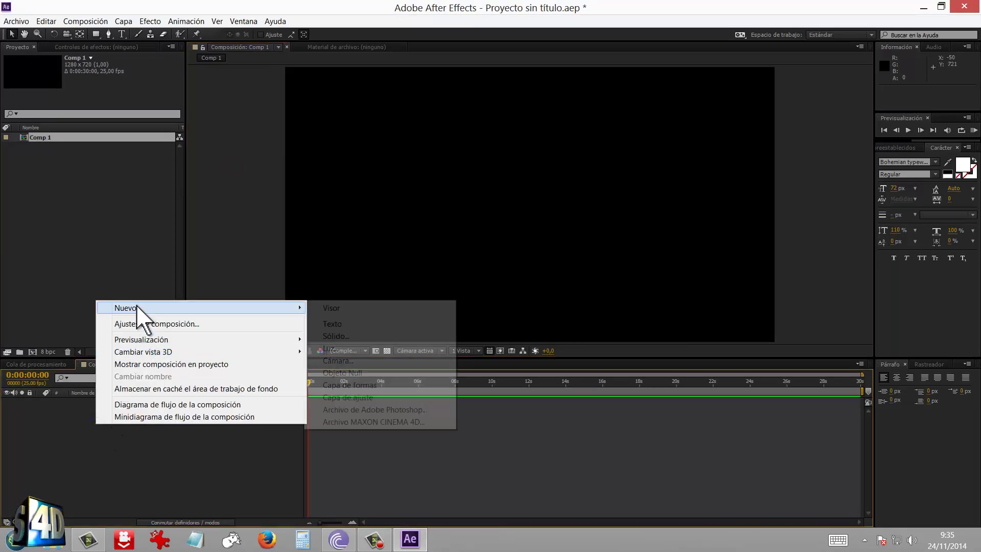
pyautogui.click(338, 337)
pyautogui.write('PARTICULAS')
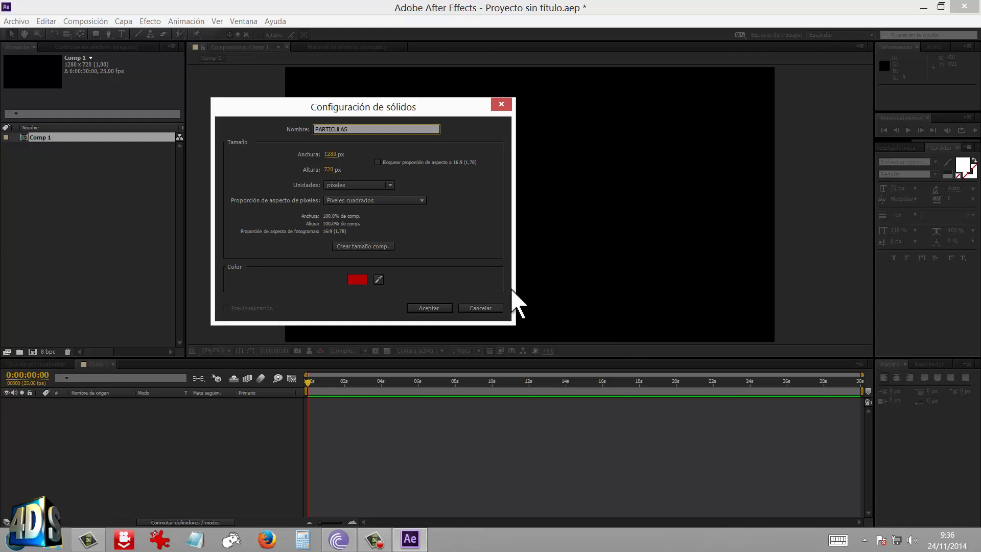
pyautogui.click(349, 282)
pyautogui.moveTo(134, 116); pyautogui.dragTo(158, 203)
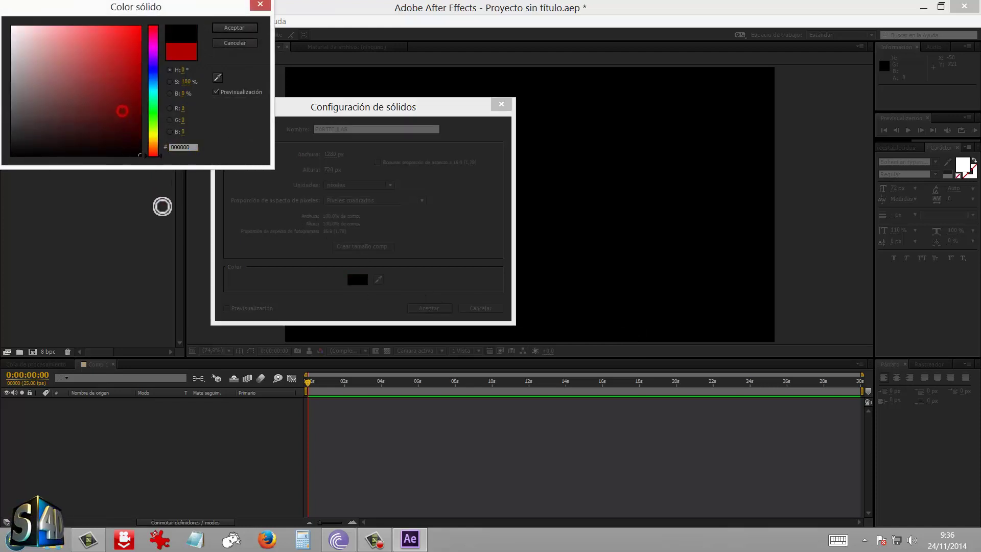
pyautogui.click(240, 28)
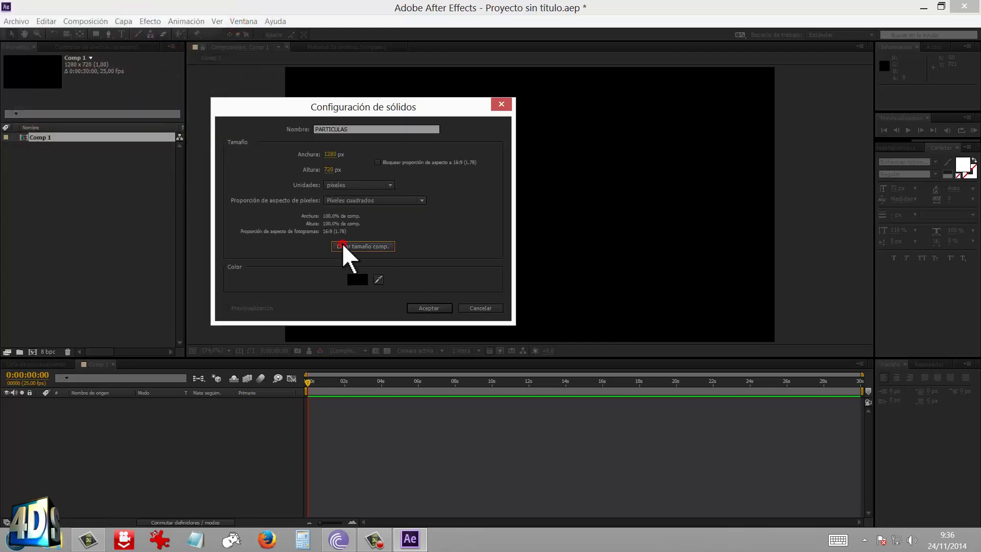
pyautogui.click(435, 309)
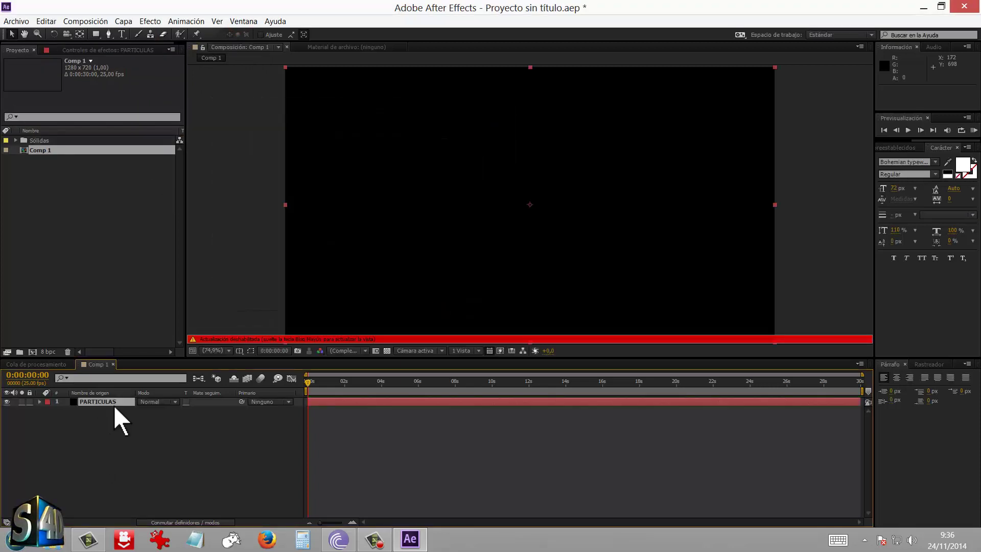
# Step: Apply Trapcode Particular to PARTICULAS and scrub to around 0:00:05:10
pyautogui.rightClick(113, 404)
pyautogui.moveTo(186, 247)
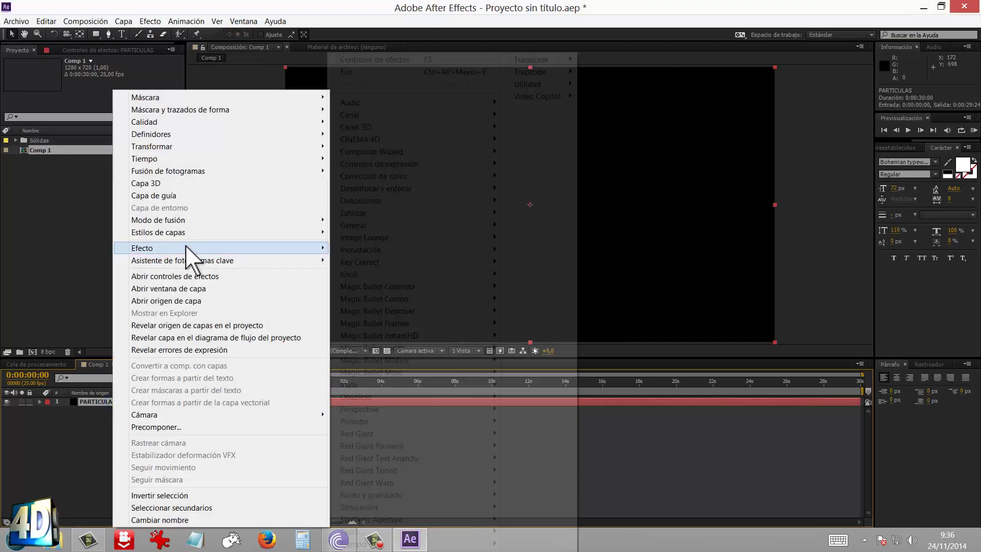
pyautogui.moveTo(531, 76)
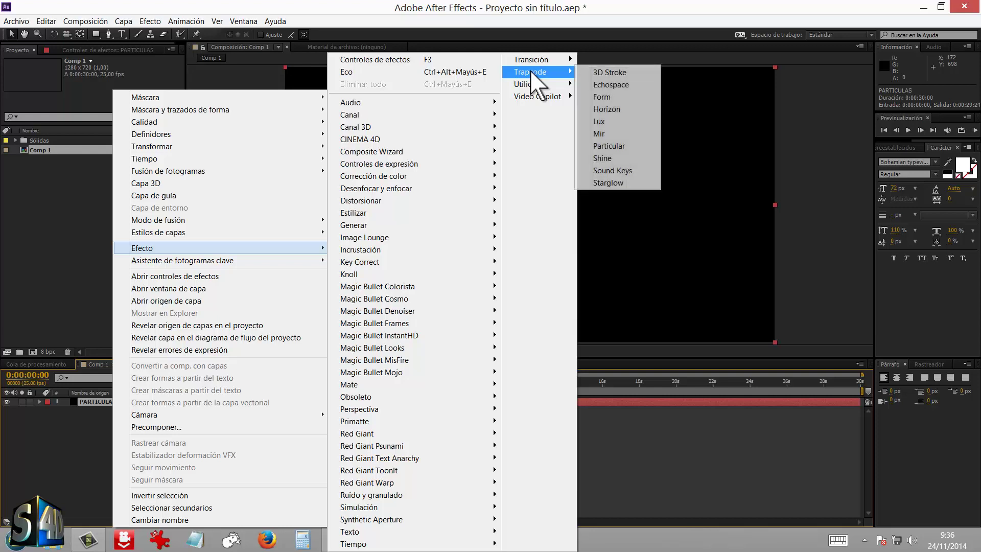
pyautogui.click(615, 145)
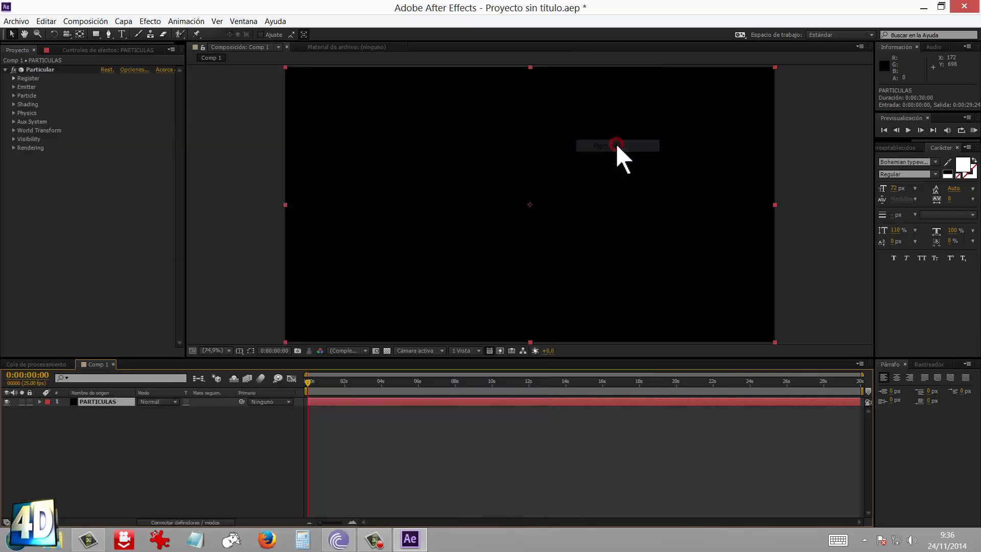
pyautogui.moveTo(320, 383); pyautogui.dragTo(407, 382)
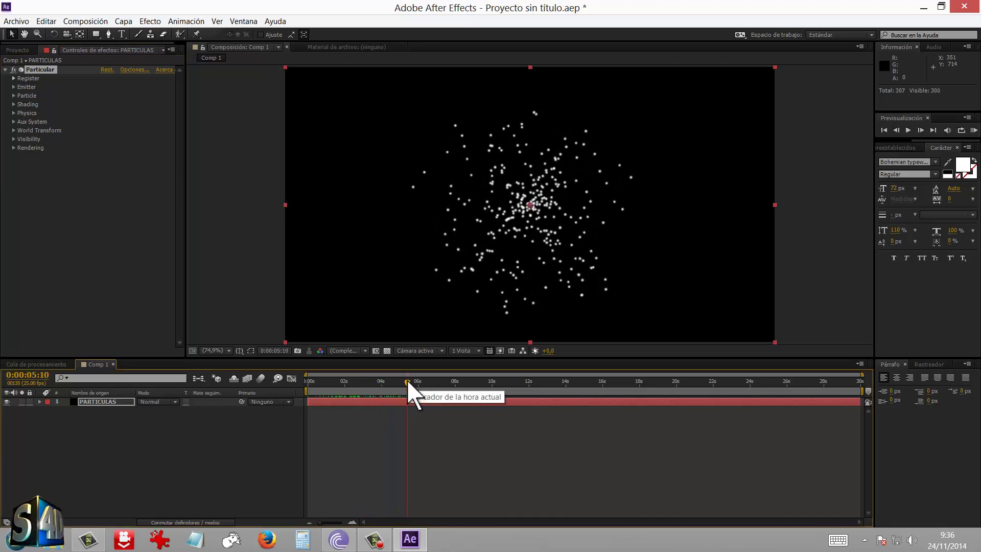
pyautogui.moveTo(978, 1)
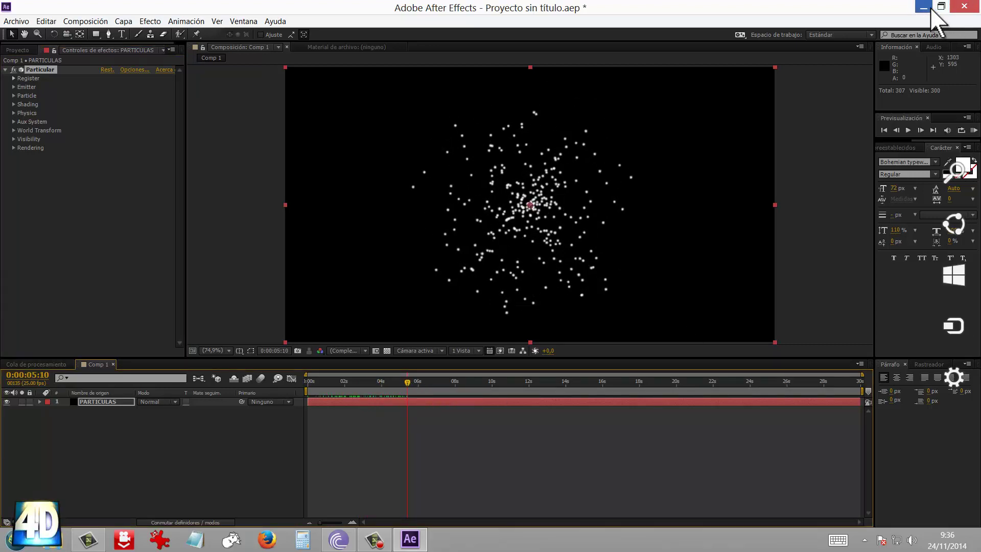
pyautogui.click(929, 8)
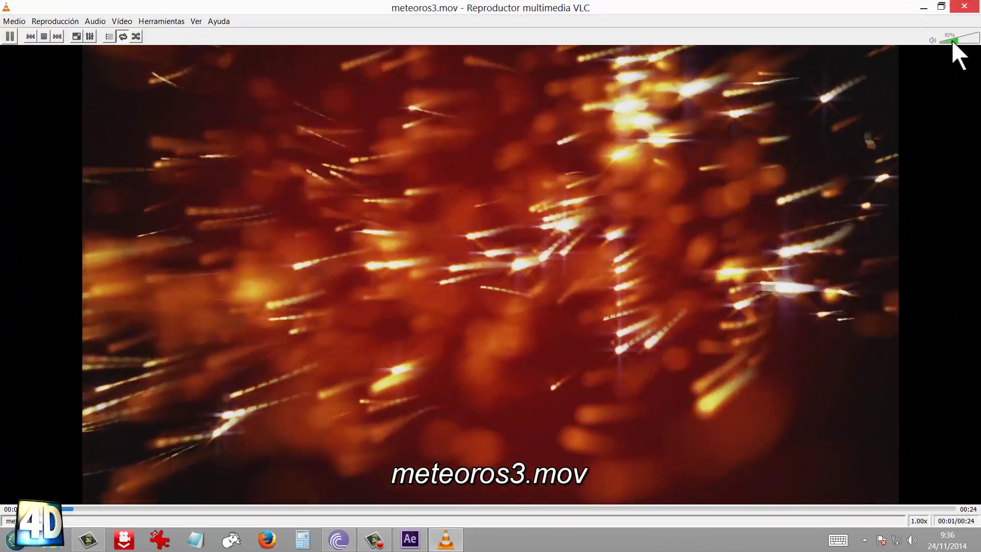
pyautogui.moveTo(978, 1)
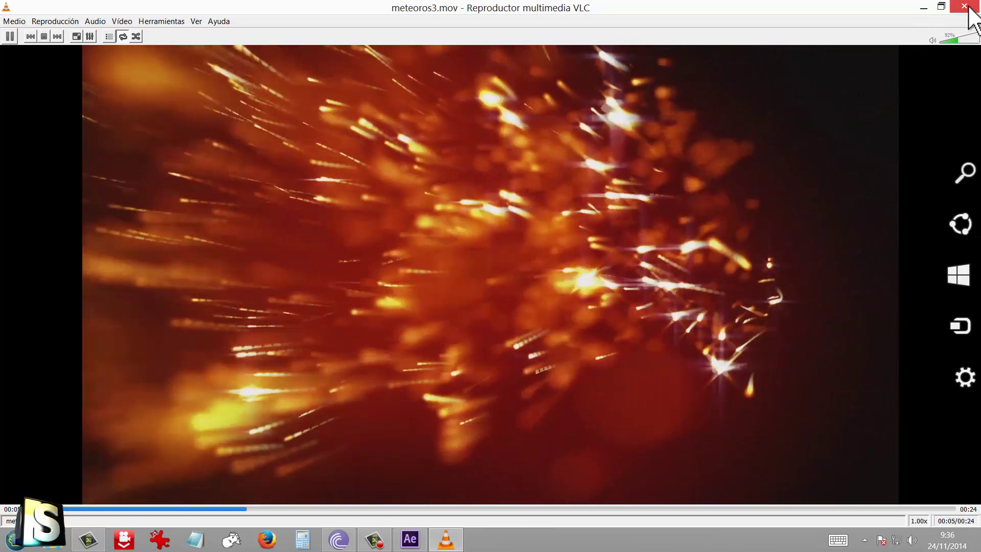
pyautogui.click(968, 6)
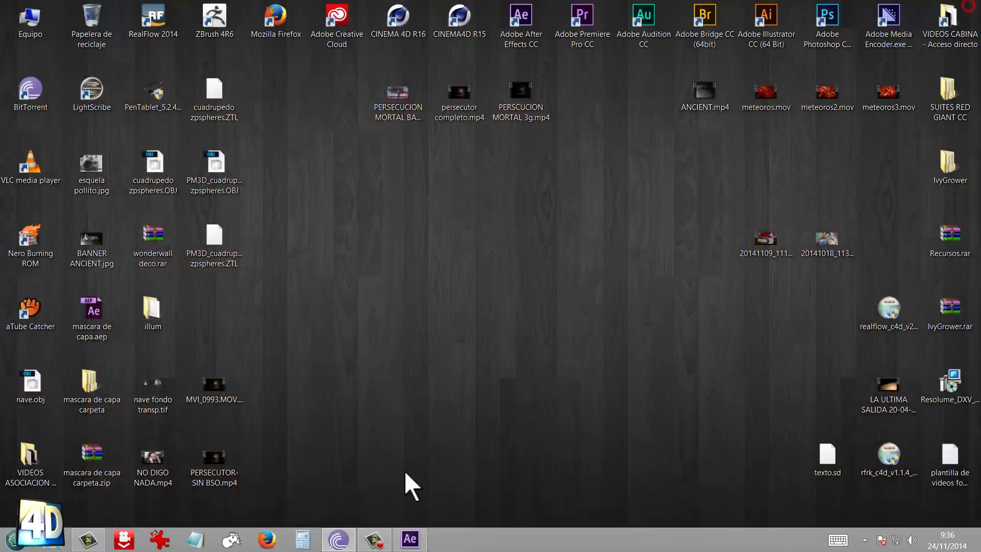
pyautogui.moveTo(416, 537)
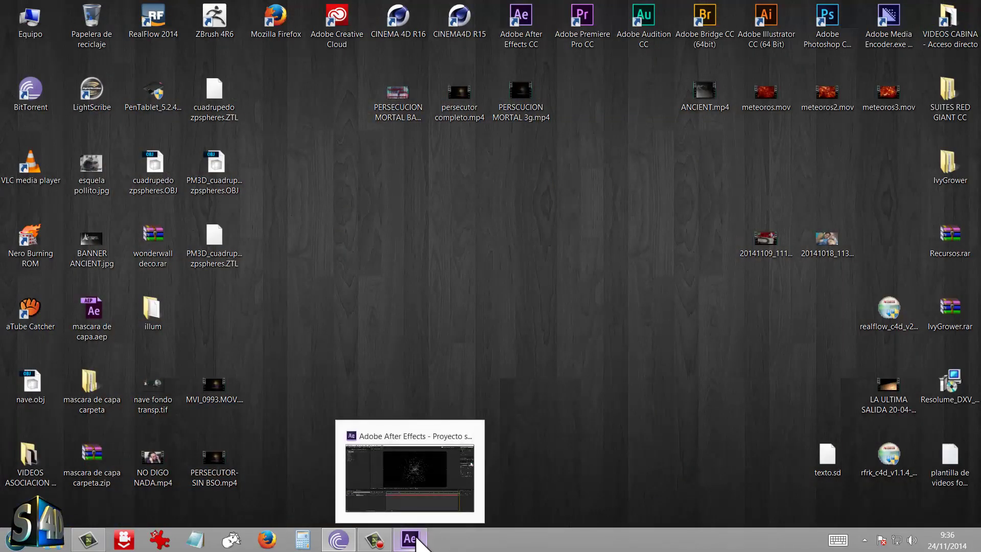
# Step: Move the Particular emitter to the comp's top-left corner
pyautogui.click(416, 538)
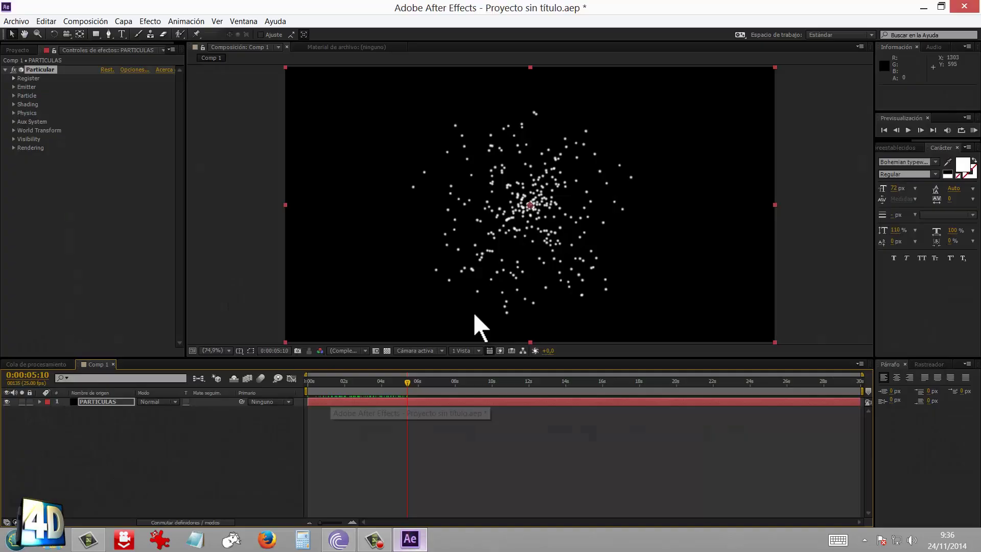
pyautogui.moveTo(529, 205); pyautogui.dragTo(267, 82)
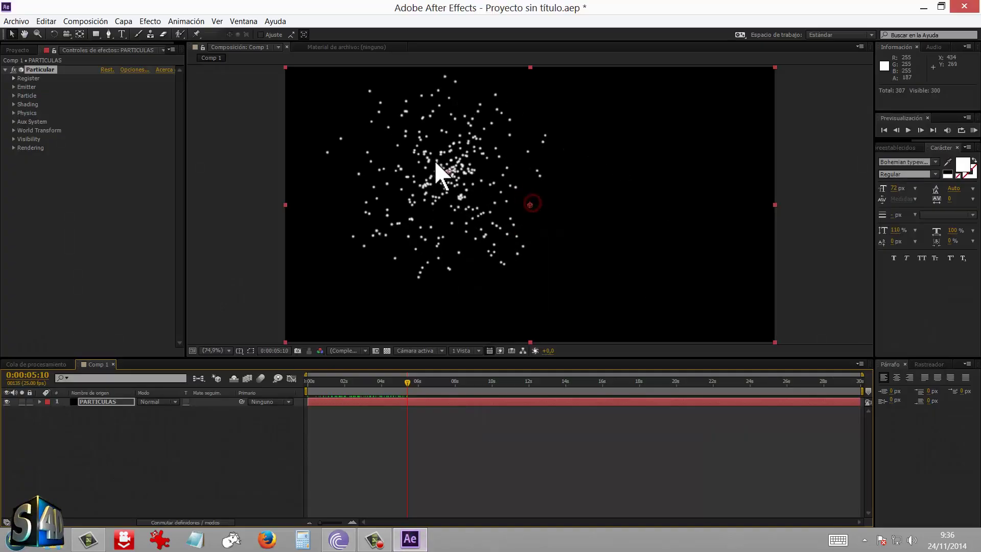
pyautogui.scroll(-2, 276, 102)
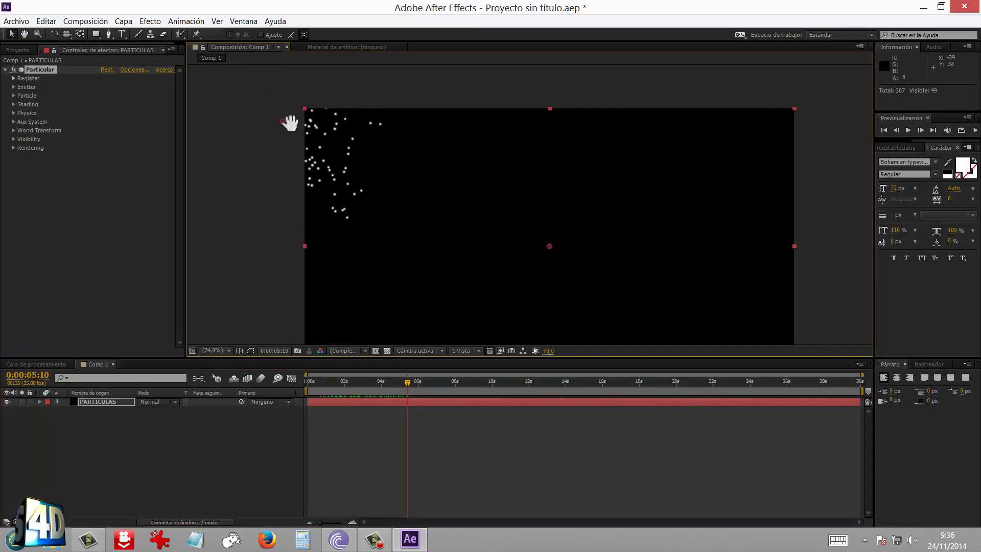
pyautogui.scroll(-2, 419, 158)
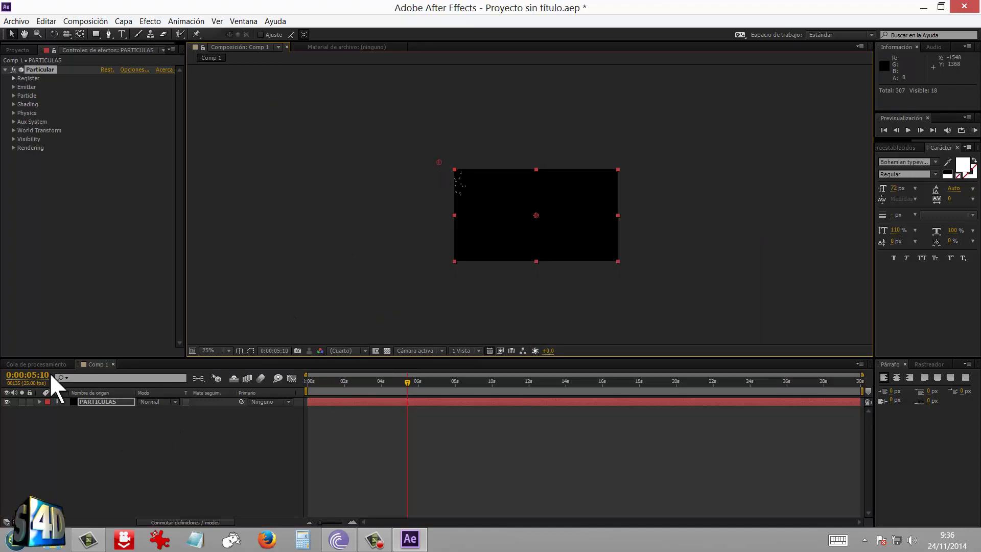
pyautogui.click(13, 87)
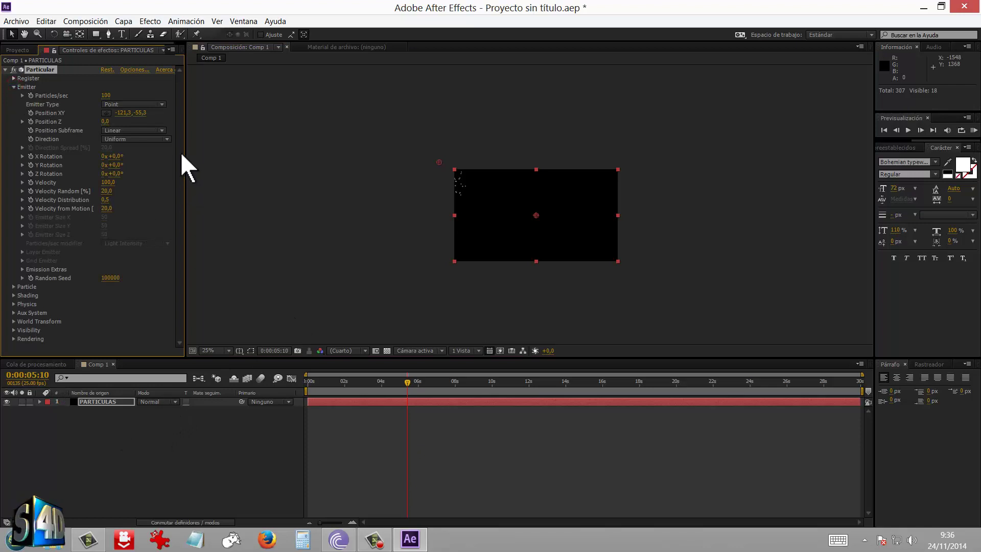
# Step: Set Physics Air Wind X to 175,0 and Gravity to 40,0
pyautogui.click(13, 304)
pyautogui.moveTo(180, 166); pyautogui.dragTo(179, 197)
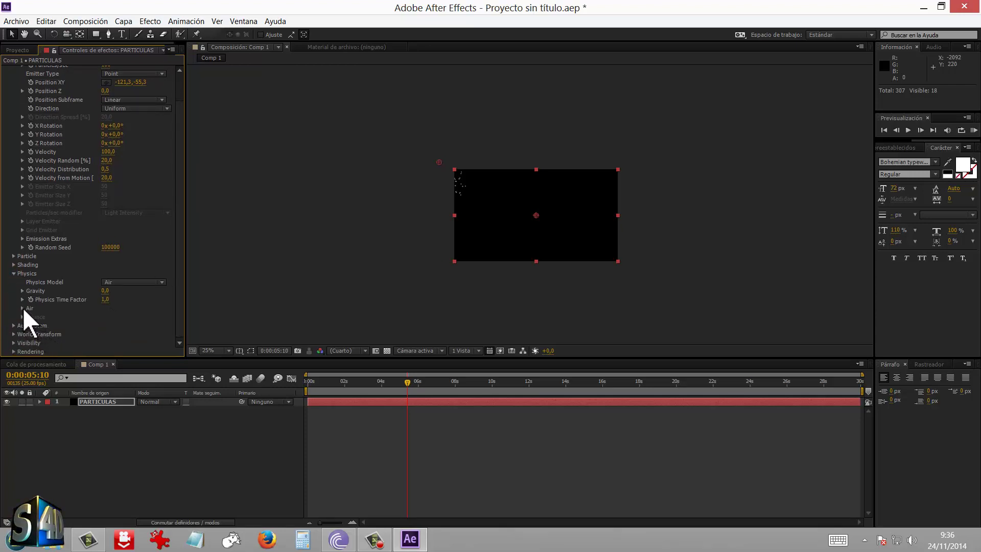
pyautogui.click(23, 307)
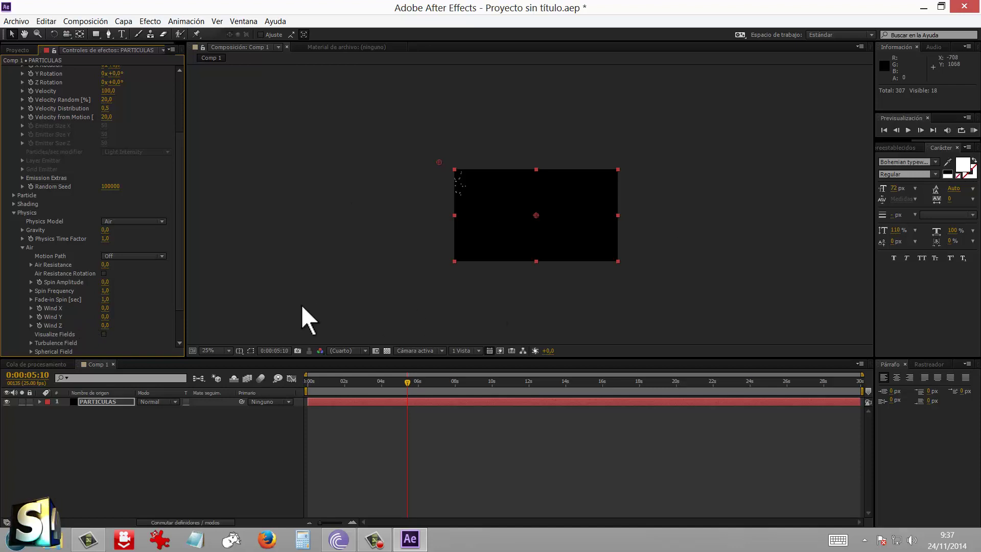
pyautogui.moveTo(104, 307); pyautogui.dragTo(192, 307)
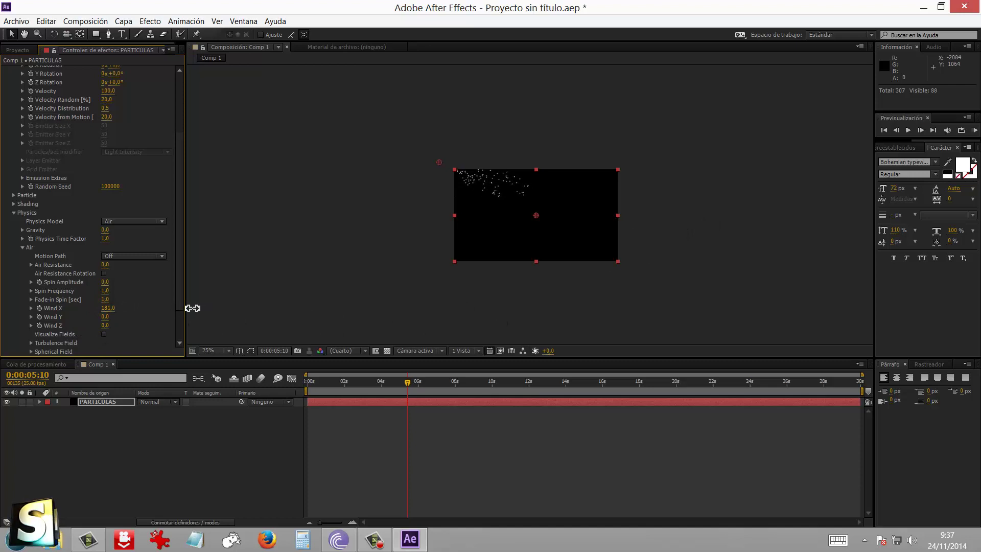
pyautogui.moveTo(312, 373); pyautogui.dragTo(327, 371)
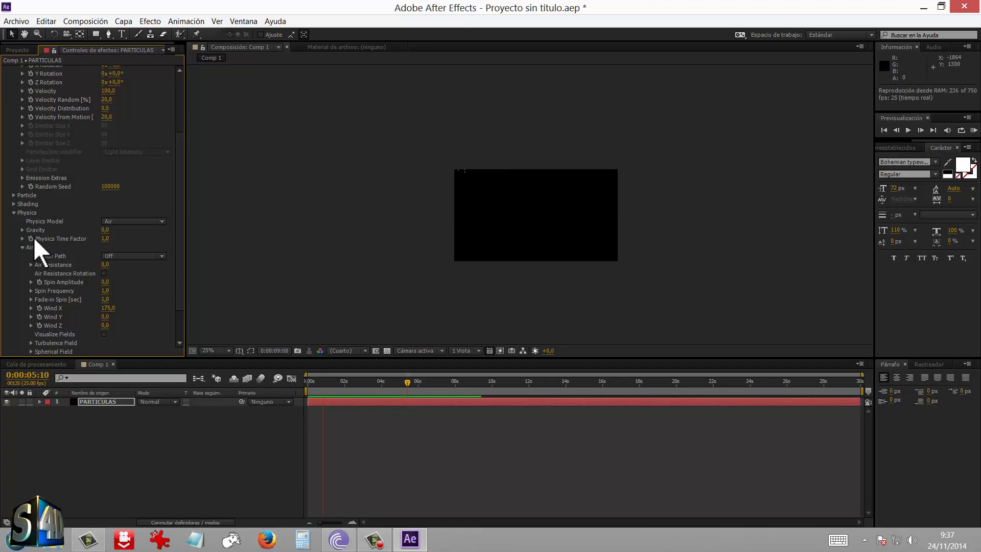
pyautogui.click(102, 229)
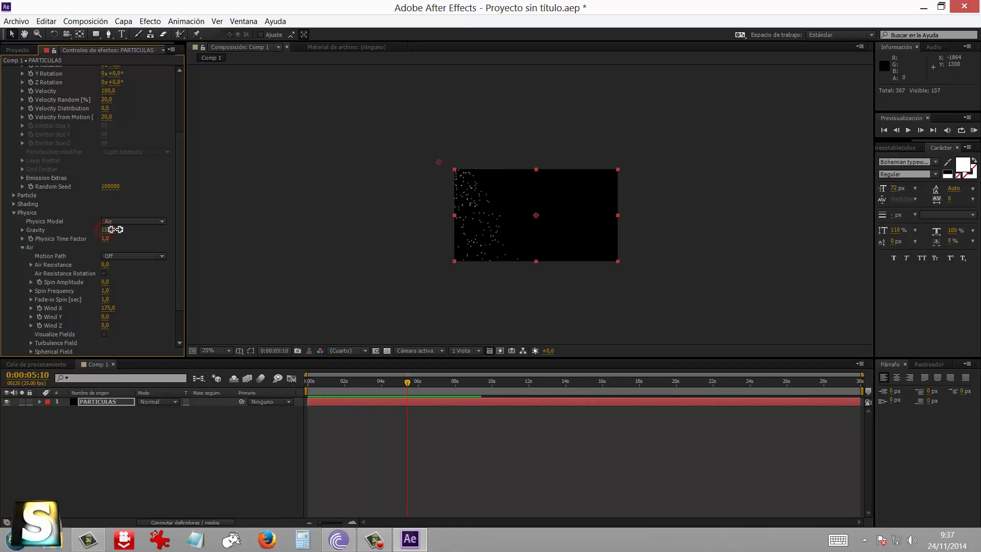
pyautogui.moveTo(108, 228); pyautogui.dragTo(106, 231)
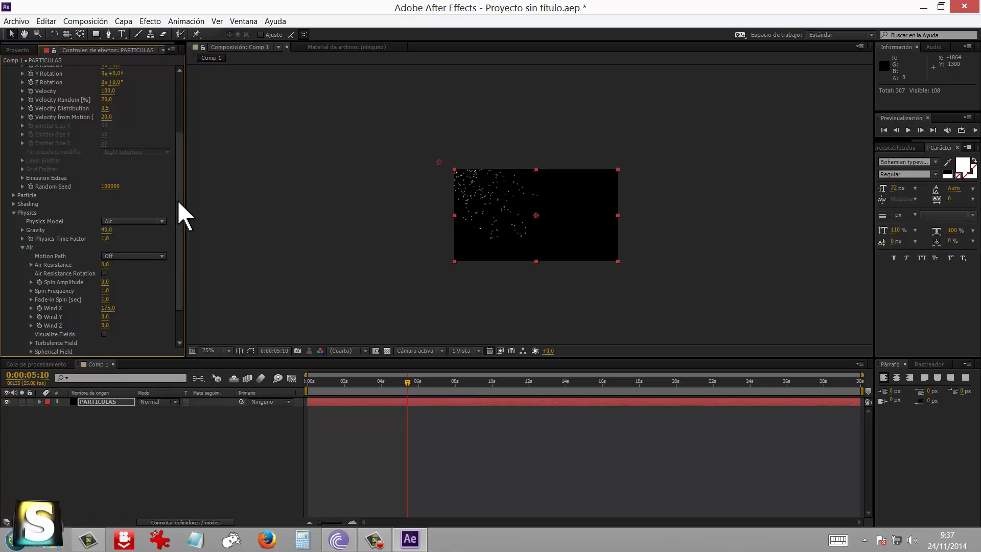
# Step: Preview the particles with the viewer fit up to 100%, stopping at 8 seconds
pyautogui.scroll(1, 179, 199)
pyautogui.press('space')
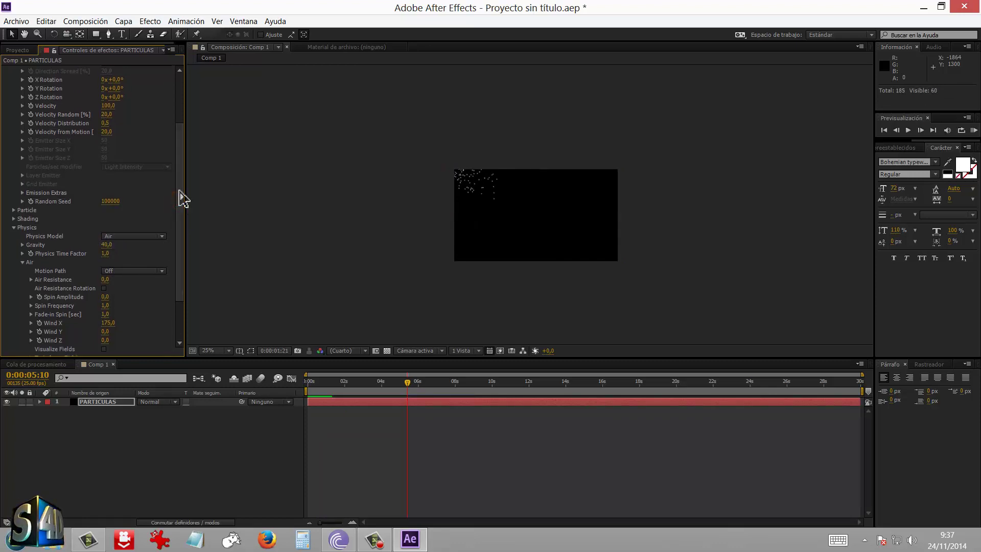
pyautogui.click(227, 350)
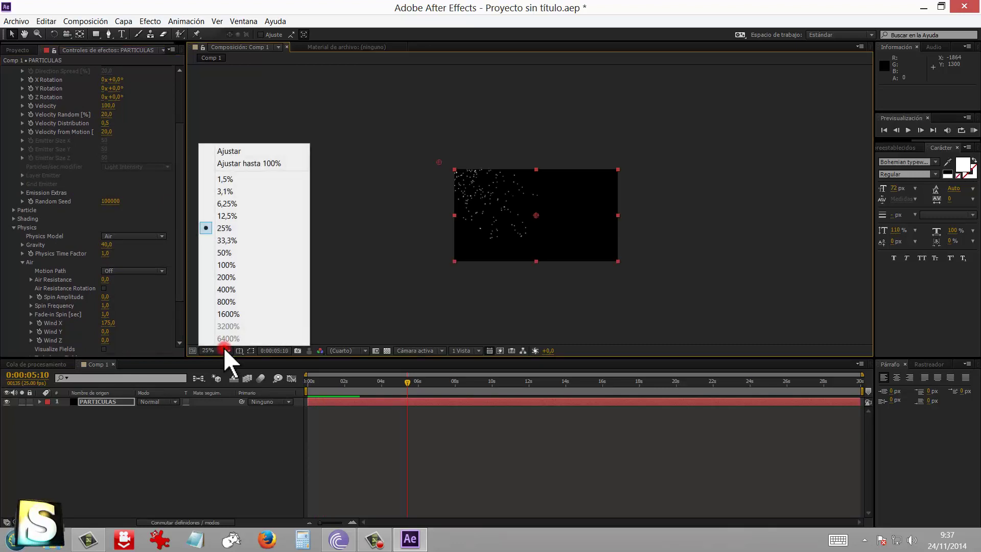
pyautogui.click(240, 161)
pyautogui.press('space')
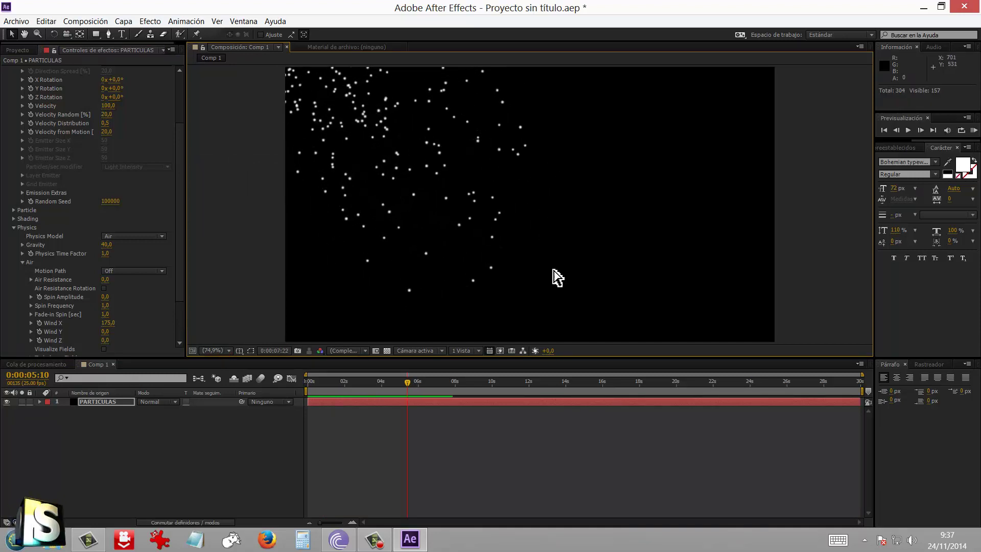
pyautogui.press('space')
pyautogui.click(454, 381)
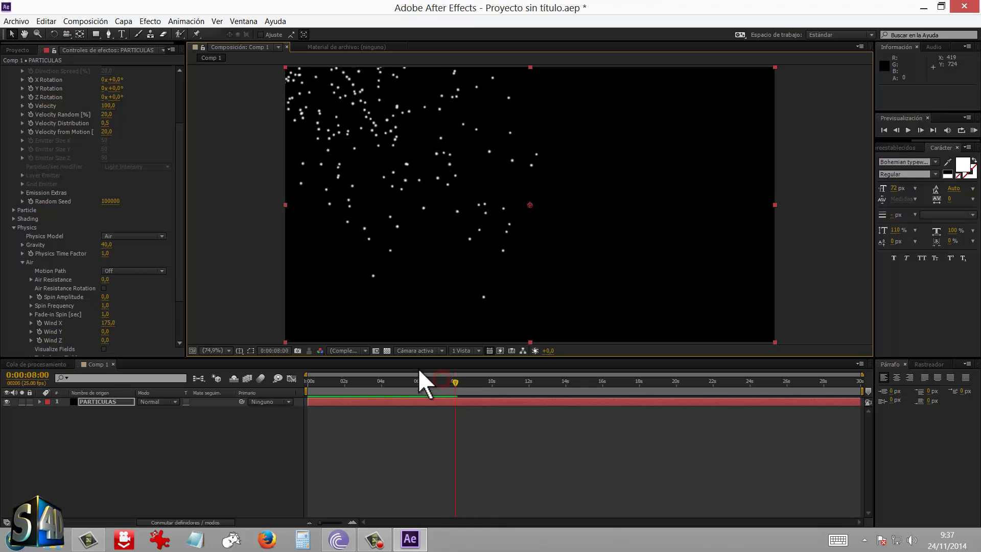
pyautogui.scroll(1, 148, 220)
pyautogui.scroll(2, 146, 204)
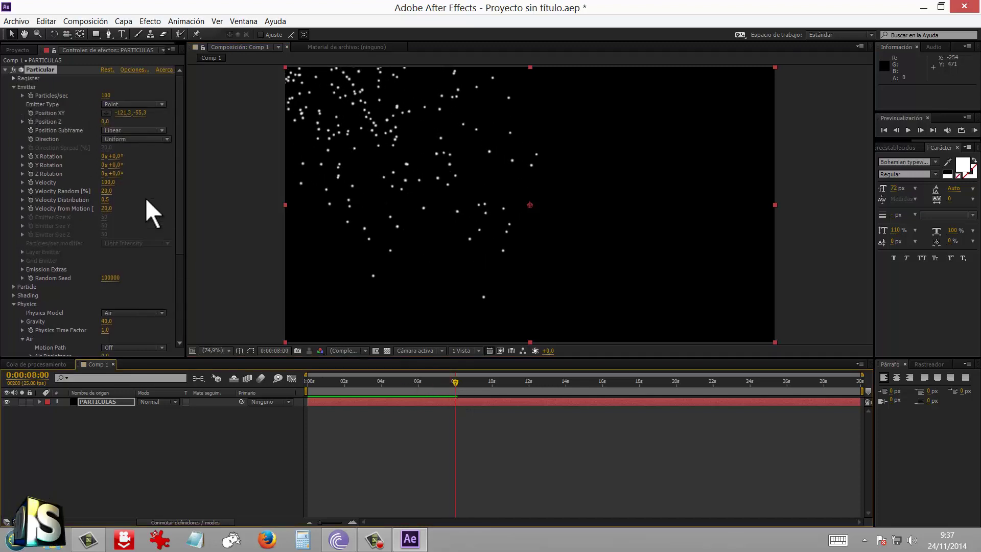
# Step: Lengthen particle Life to 6,7 seconds and preview the result
pyautogui.click(14, 287)
pyautogui.scroll(-4, 35, 240)
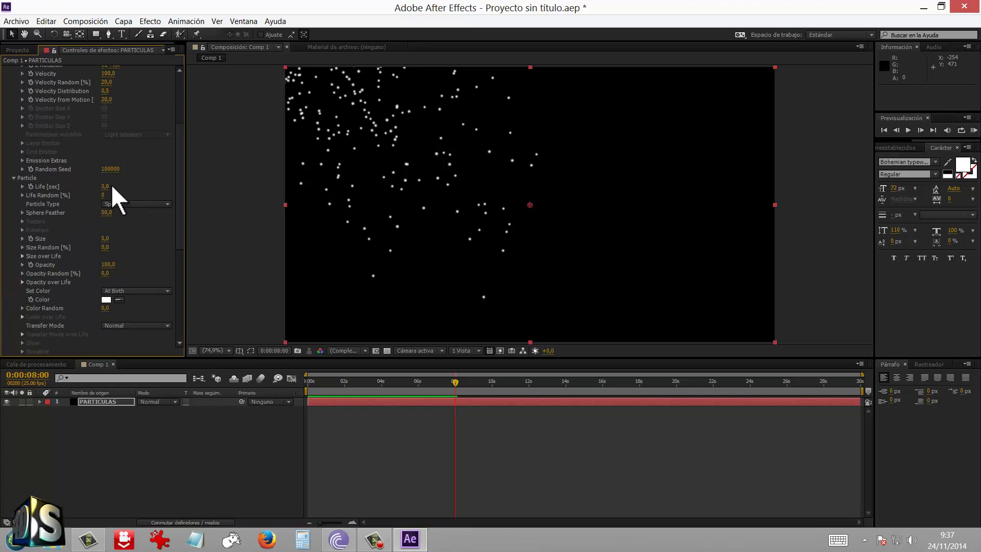
pyautogui.moveTo(109, 186); pyautogui.dragTo(111, 185)
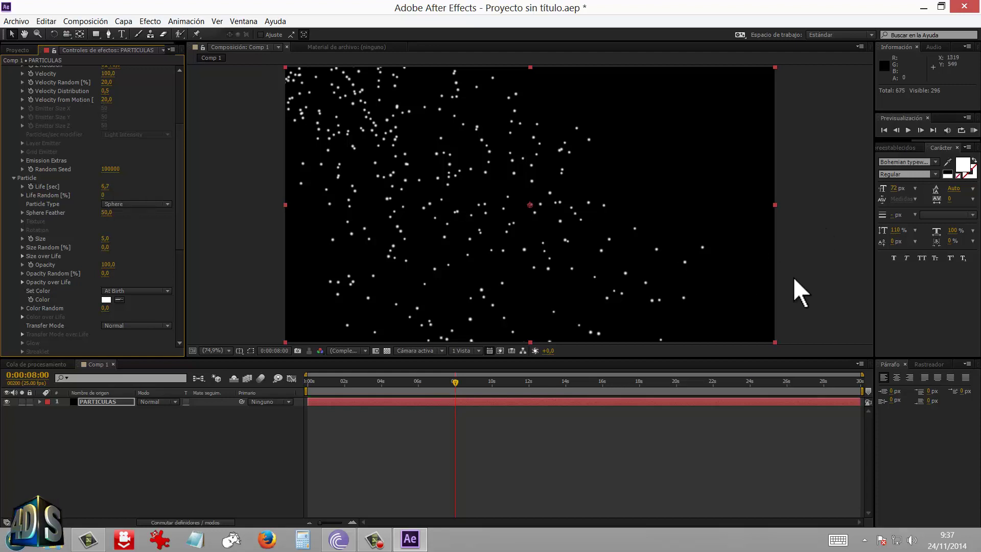
pyautogui.press('KP_0')
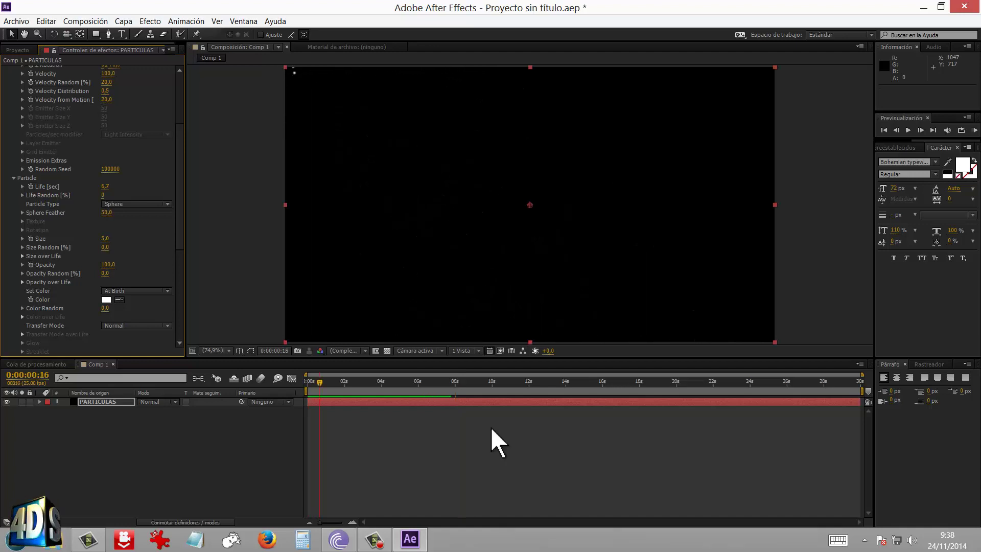
pyautogui.moveTo(327, 389); pyautogui.dragTo(402, 378)
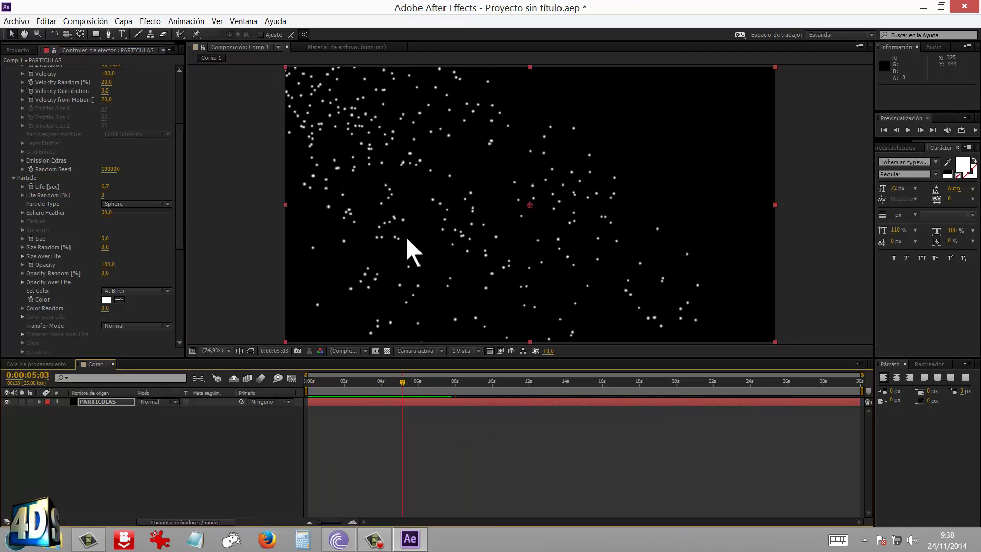
# Step: Set Air Wind Y to -19,0 and preview the lifted particles
pyautogui.moveTo(181, 138); pyautogui.dragTo(179, 247)
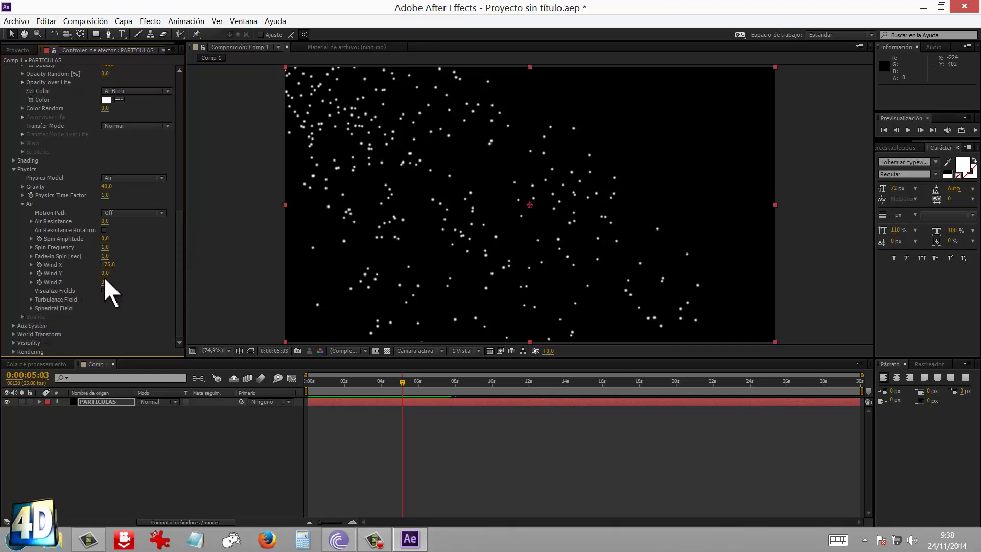
pyautogui.moveTo(106, 274); pyautogui.dragTo(97, 275)
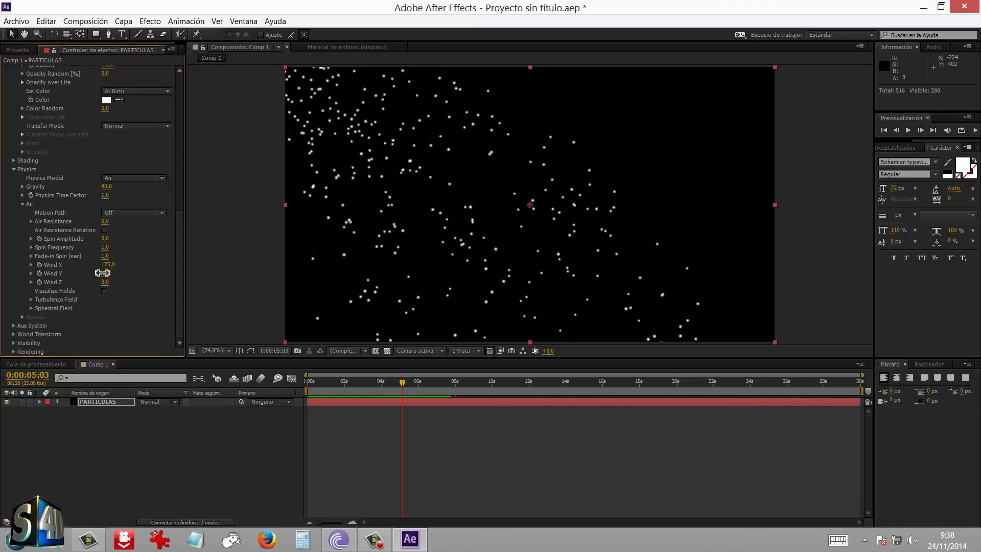
pyautogui.press('KP_0')
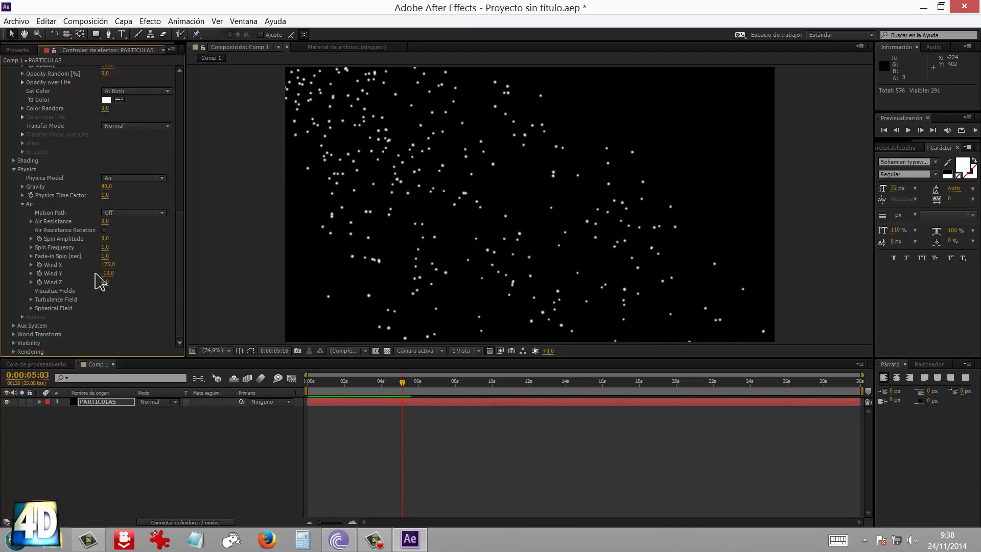
pyautogui.click(31, 299)
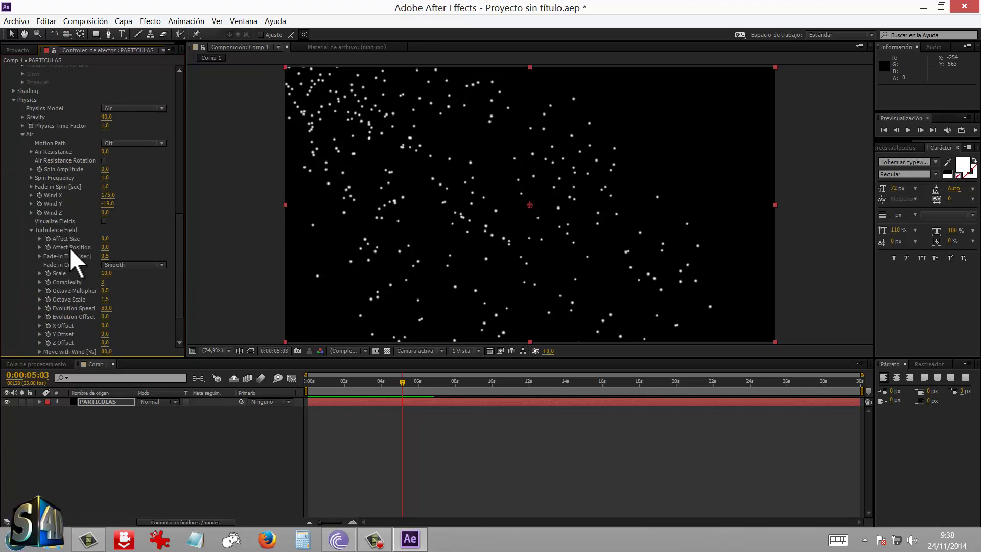
# Step: Reduce Turbulence Field Scale to 0 and raise Particles/sec to 860
pyautogui.moveTo(106, 247); pyautogui.dragTo(185, 246)
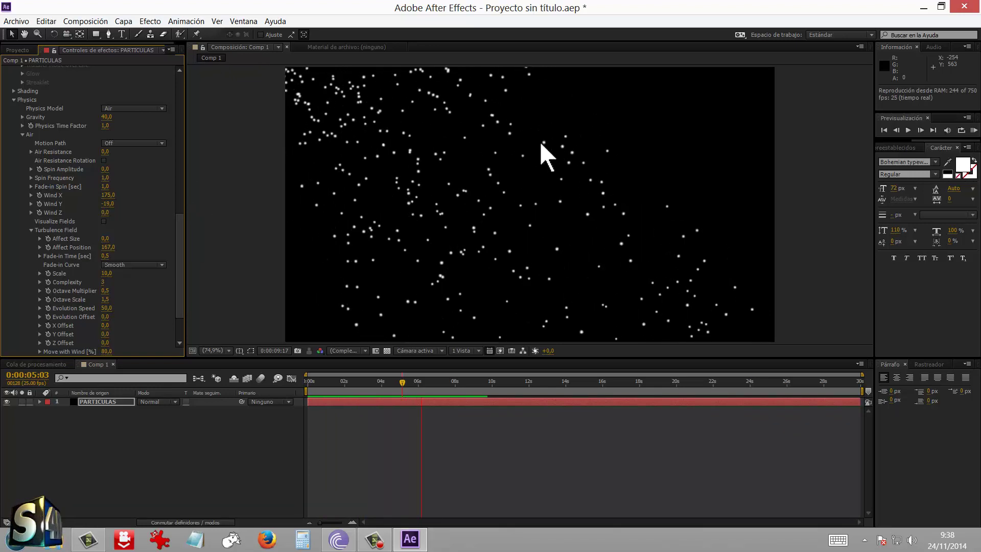
pyautogui.press('space')
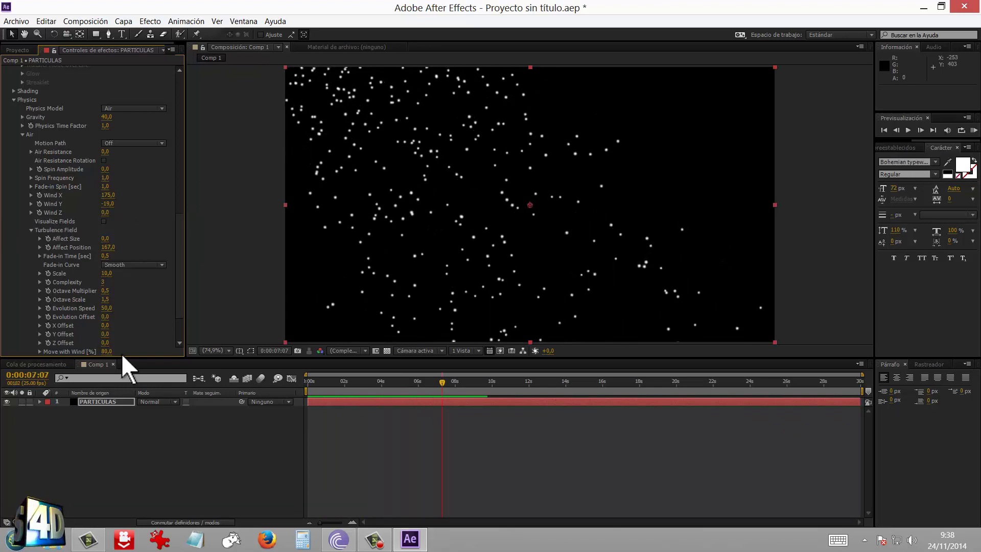
pyautogui.moveTo(109, 275); pyautogui.dragTo(78, 272)
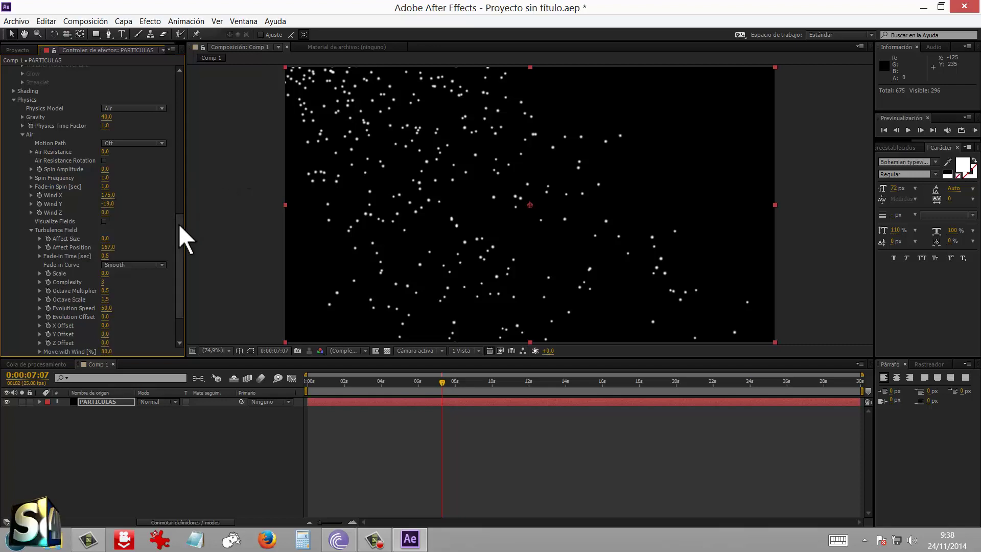
pyautogui.moveTo(180, 225); pyautogui.dragTo(182, 87)
pyautogui.moveTo(107, 98); pyautogui.dragTo(153, 95)
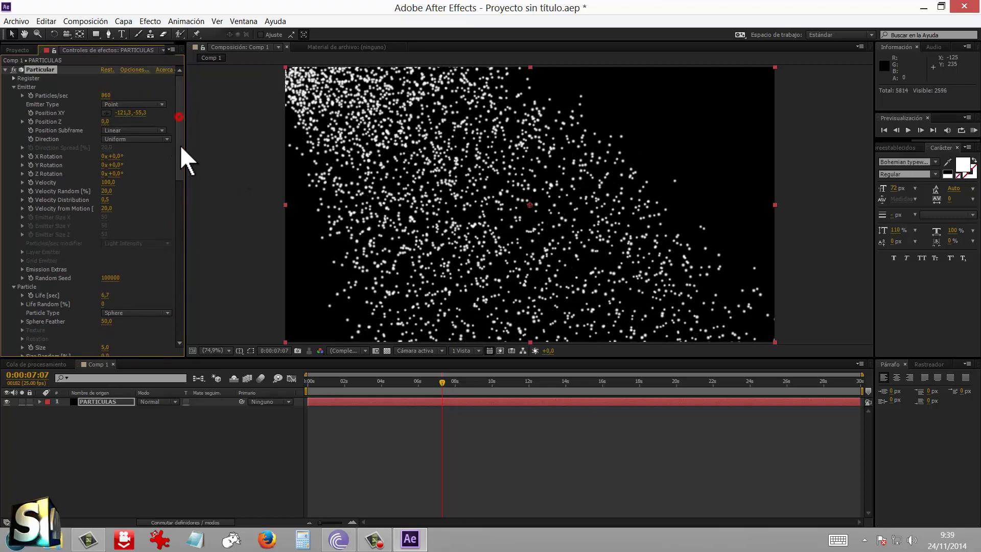
# Step: Set turbulence Affect Position to 30 and turbulence Scale to 9
pyautogui.moveTo(180, 145); pyautogui.dragTo(180, 337)
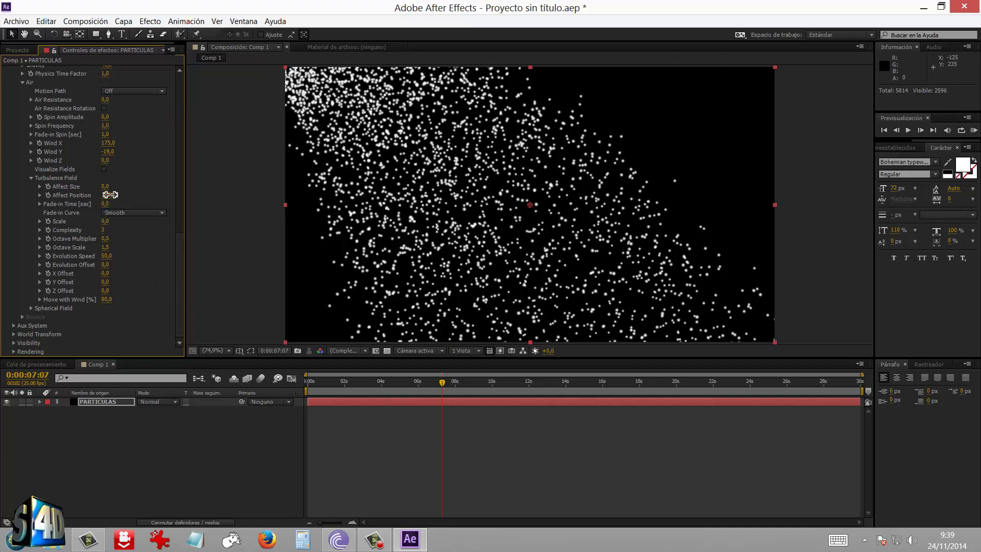
pyautogui.moveTo(109, 195)
pyautogui.mouseDown()
pyautogui.moveTo(40, 207)
pyautogui.moveTo(58, 205)
pyautogui.mouseUp()
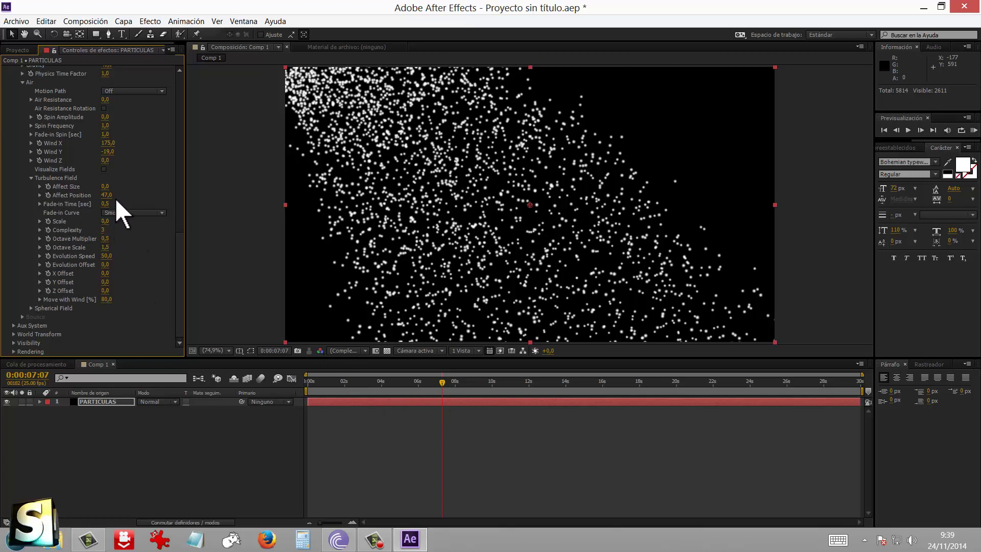
pyautogui.moveTo(106, 195); pyautogui.dragTo(100, 204)
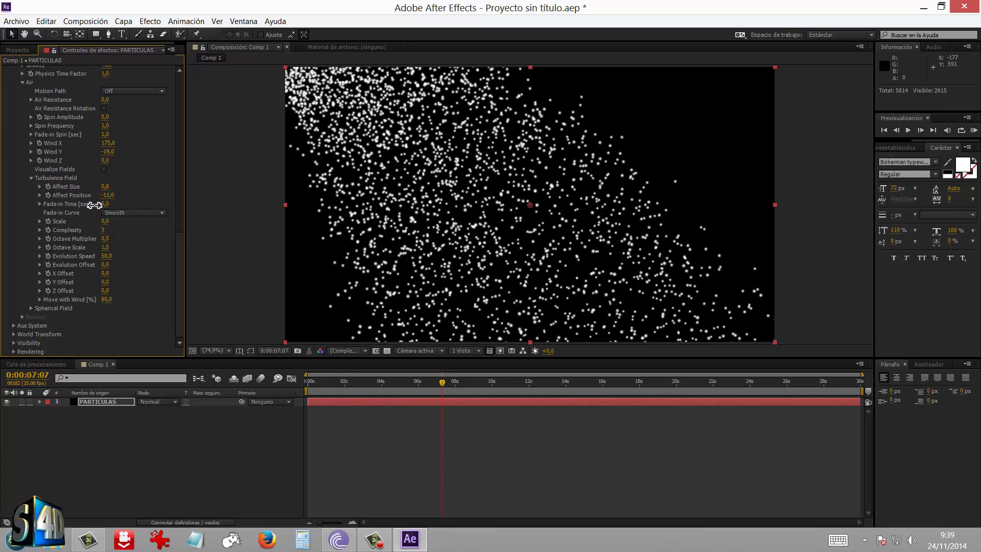
pyautogui.click(108, 195)
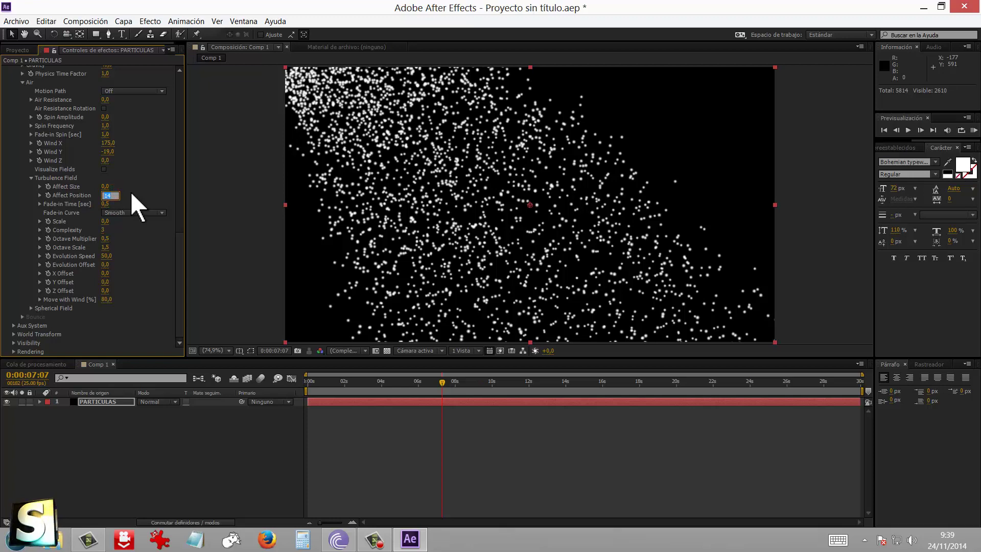
pyautogui.write('30')
pyautogui.press('Return')
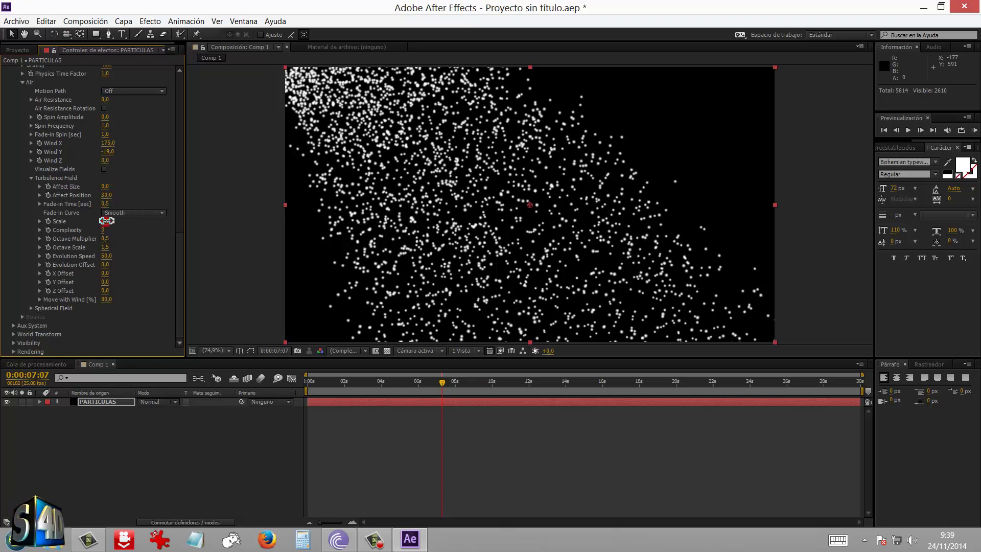
pyautogui.moveTo(147, 218); pyautogui.dragTo(90, 218)
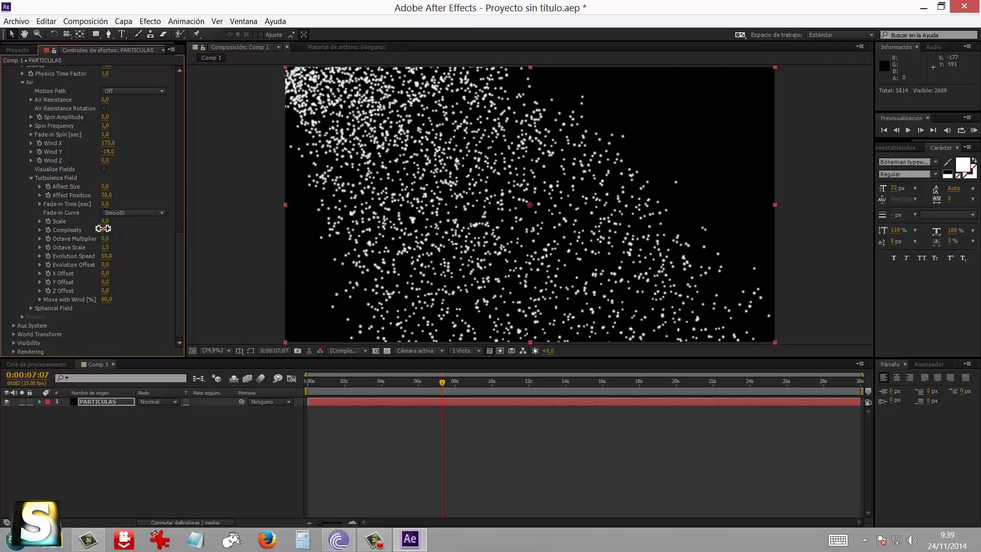
pyautogui.moveTo(102, 221); pyautogui.dragTo(85, 230)
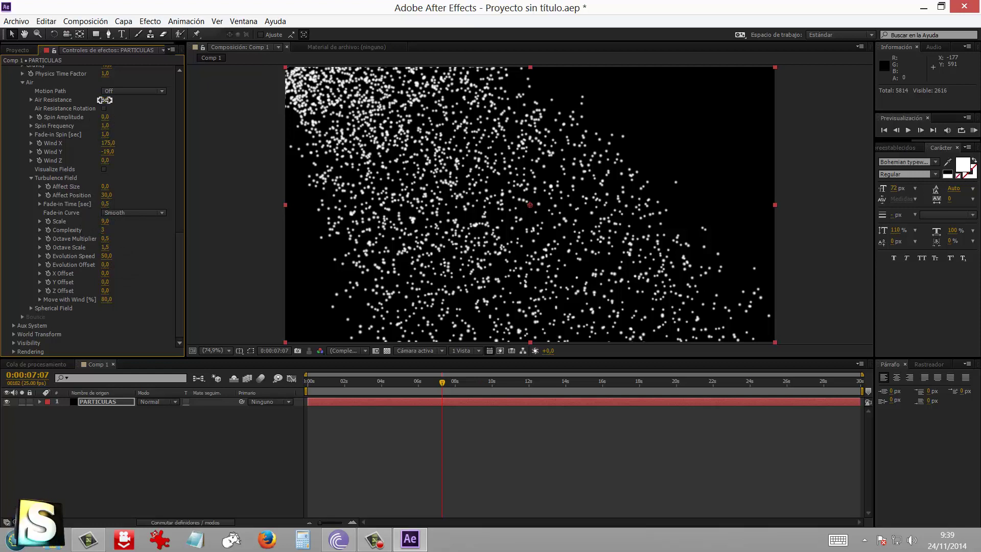
# Step: Tweak Air Resistance, raise Affect Position to about 112, and cut emission to 70 particles/sec
pyautogui.moveTo(105, 99)
pyautogui.mouseDown()
pyautogui.moveTo(125, 99)
pyautogui.moveTo(87, 98)
pyautogui.mouseUp()
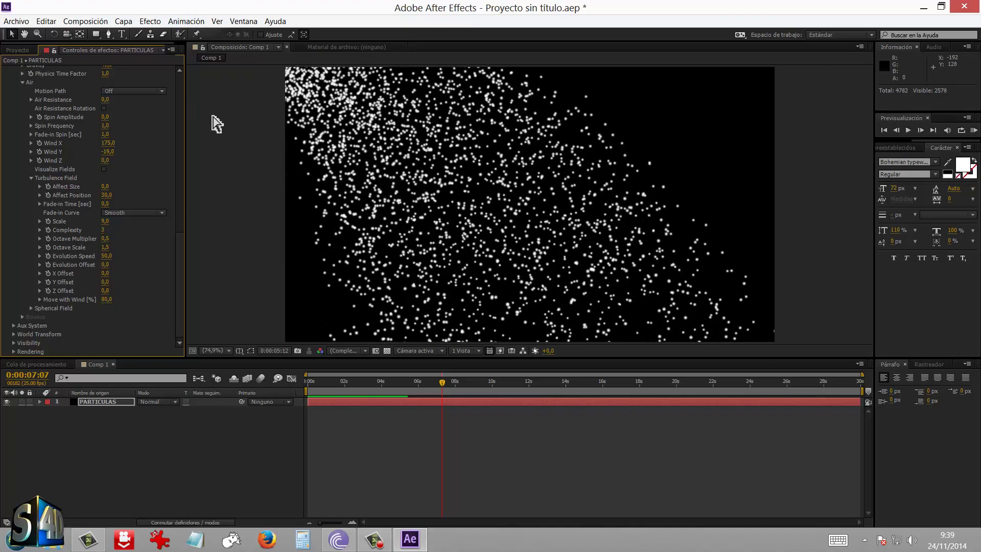
pyautogui.click(179, 245)
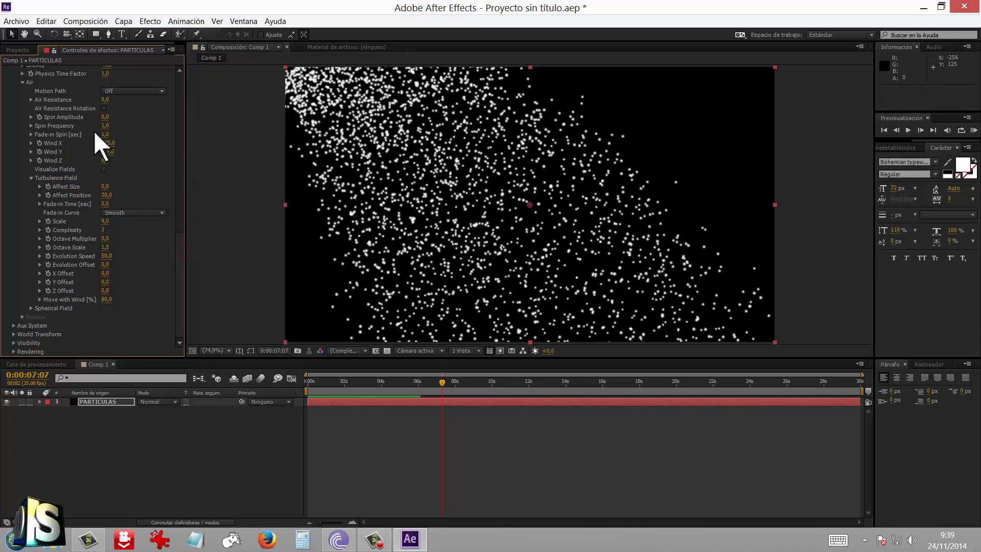
pyautogui.moveTo(105, 195)
pyautogui.mouseDown()
pyautogui.moveTo(157, 190)
pyautogui.moveTo(145, 190)
pyautogui.mouseUp()
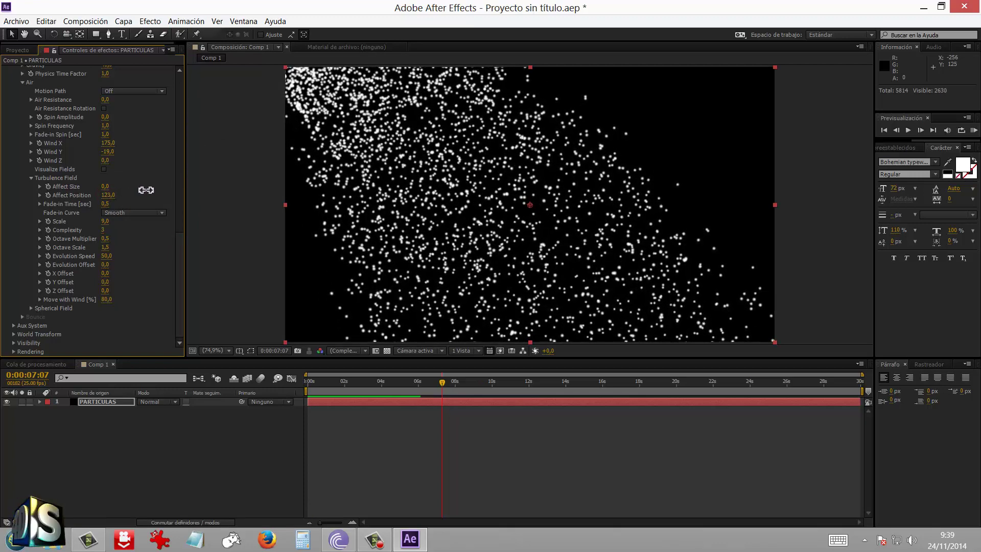
pyautogui.moveTo(107, 251); pyautogui.dragTo(85, 251)
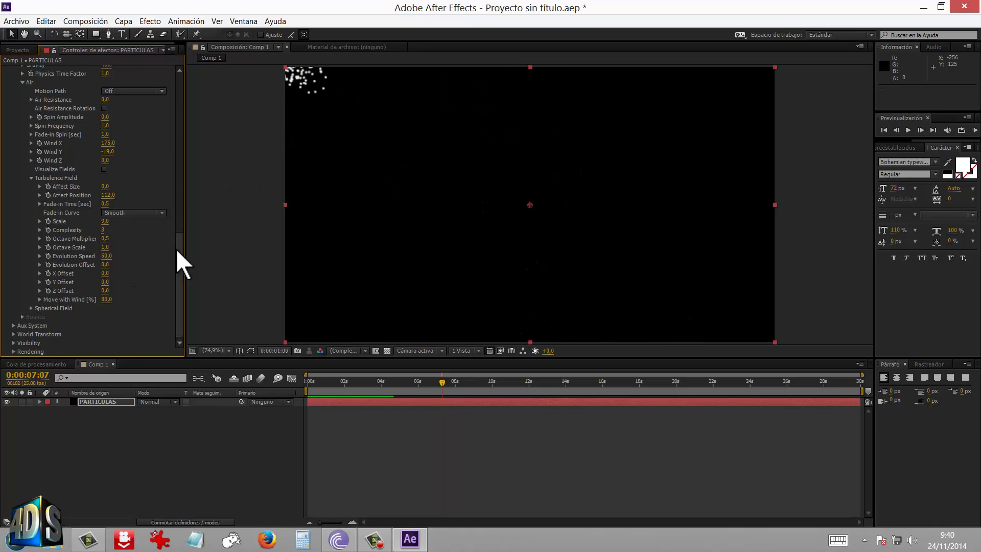
pyautogui.moveTo(177, 247); pyautogui.dragTo(182, 112)
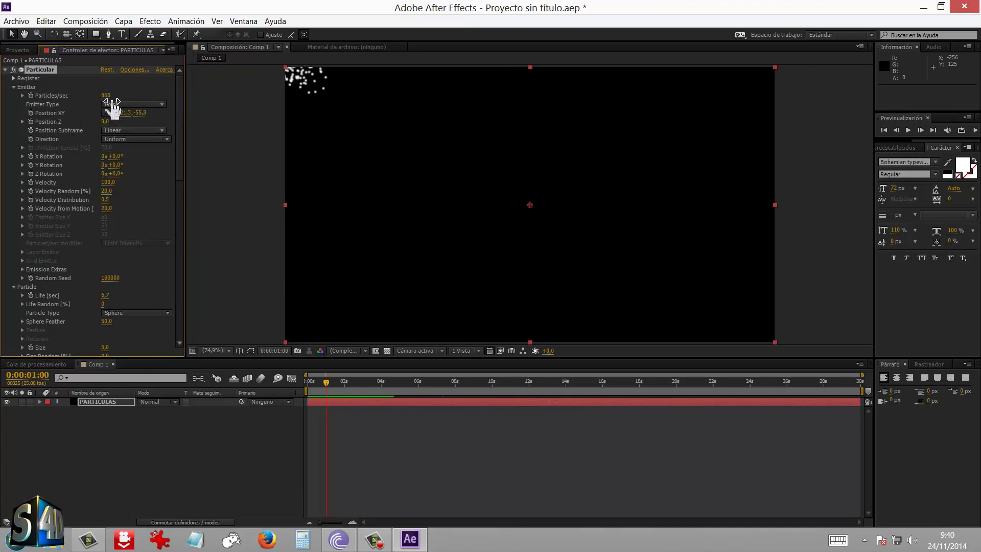
pyautogui.click(530, 381)
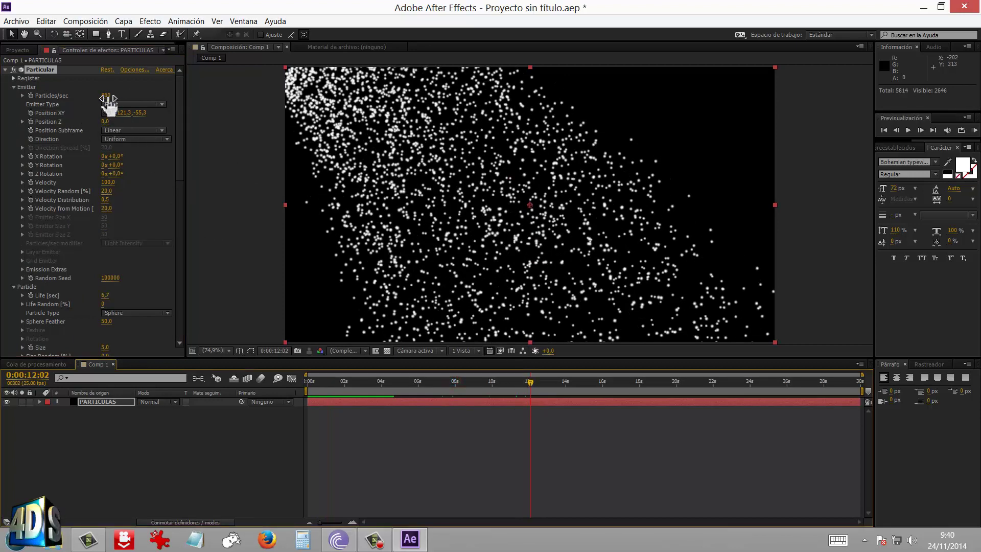
pyautogui.moveTo(107, 98); pyautogui.dragTo(70, 107)
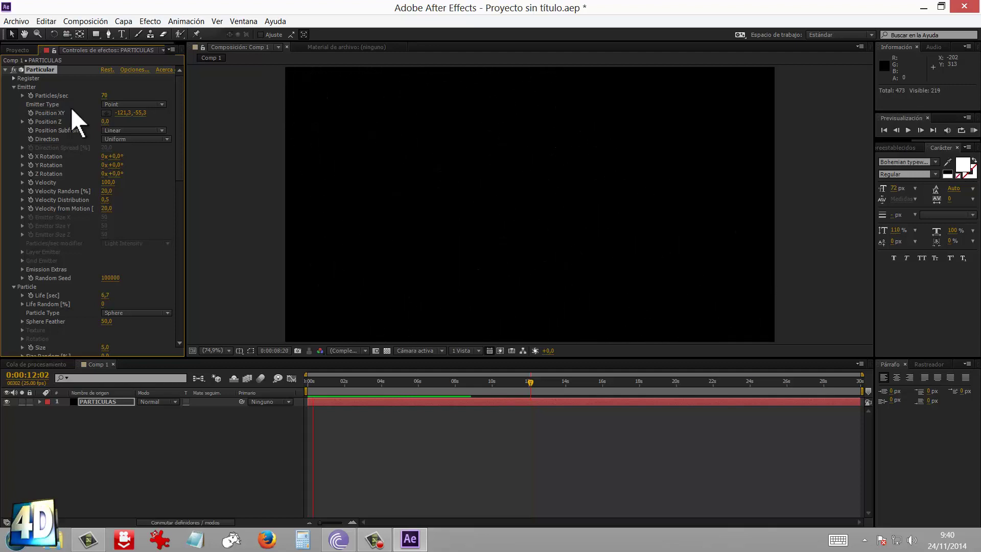
# Step: Add a 24 mm camera with depth of field disabled
pyautogui.rightClick(95, 451)
pyautogui.moveTo(140, 336)
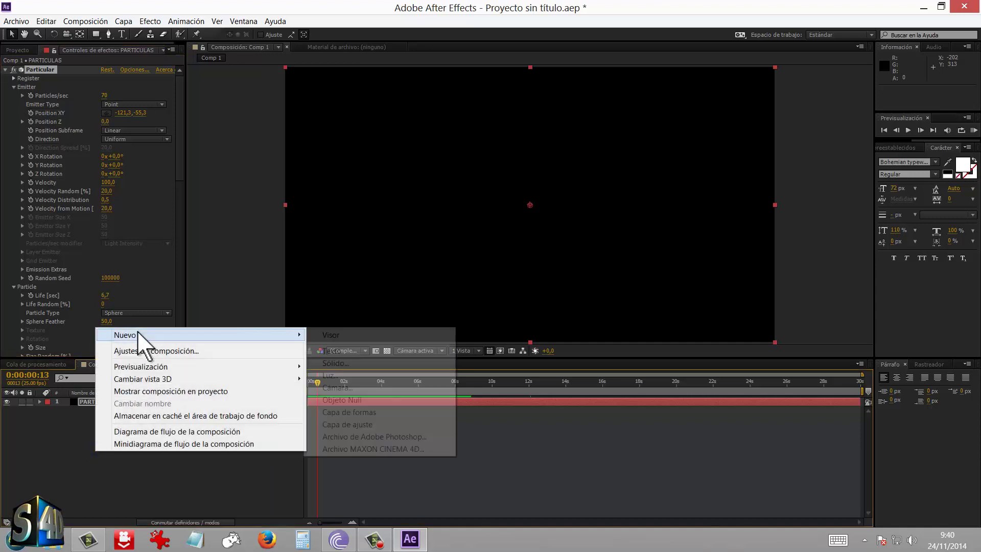
pyautogui.click(349, 388)
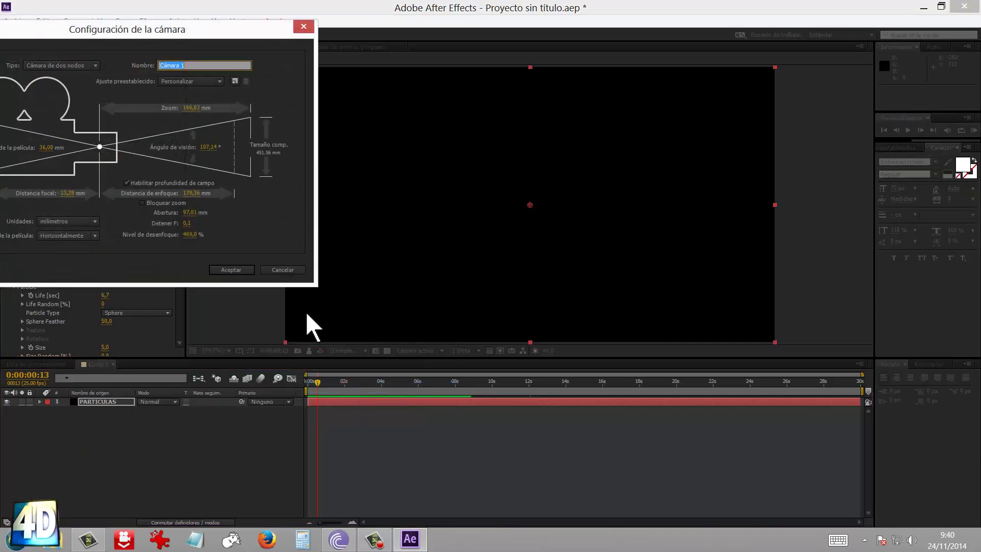
pyautogui.click(193, 79)
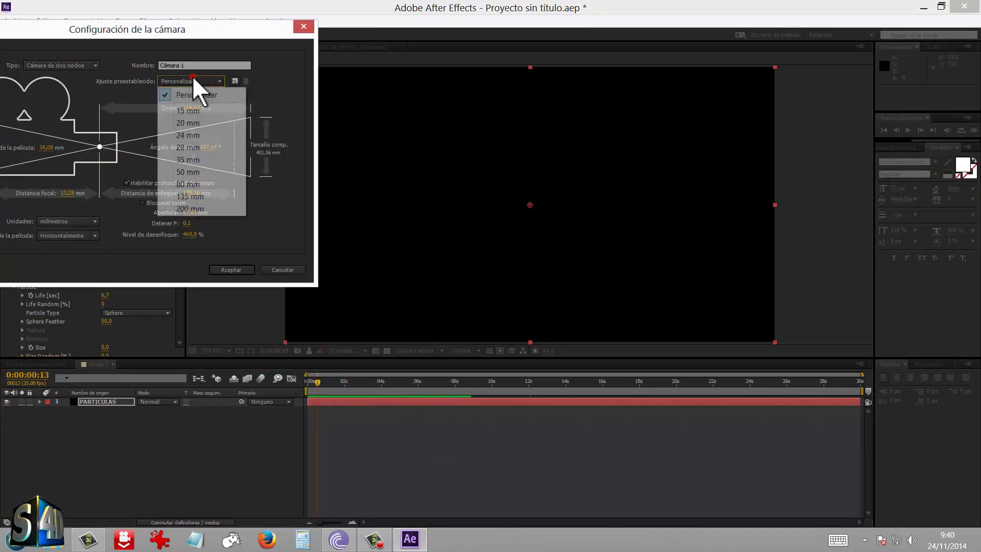
pyautogui.click(194, 134)
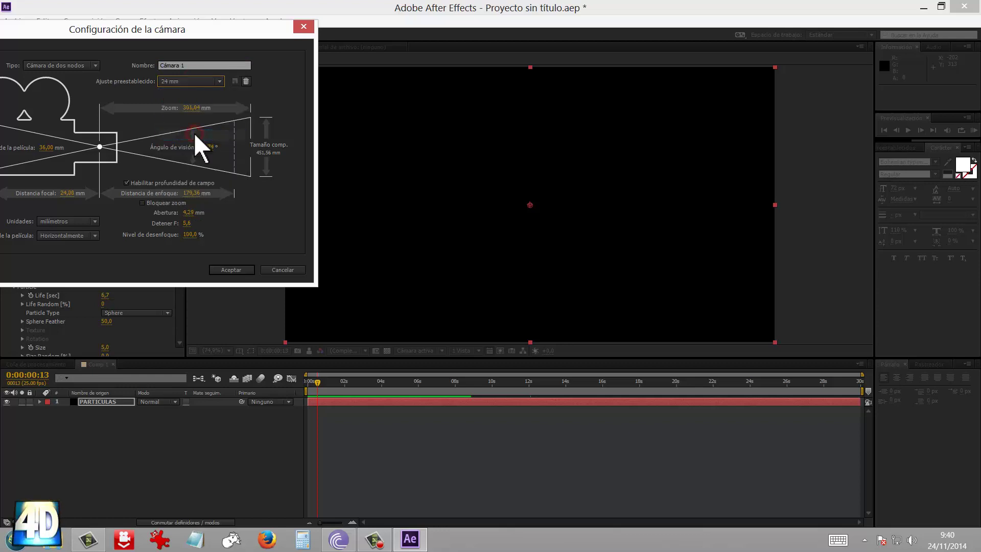
pyautogui.click(127, 183)
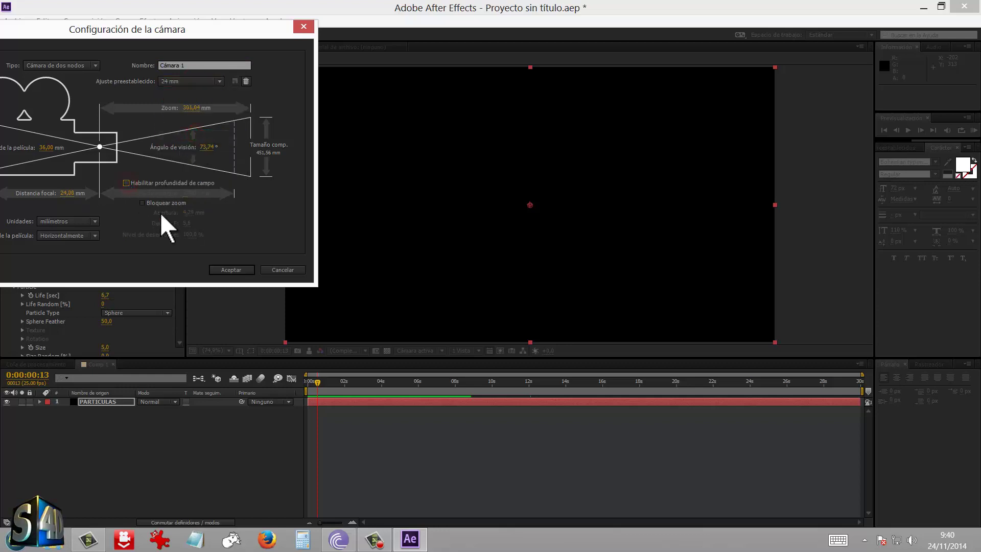
pyautogui.click(230, 269)
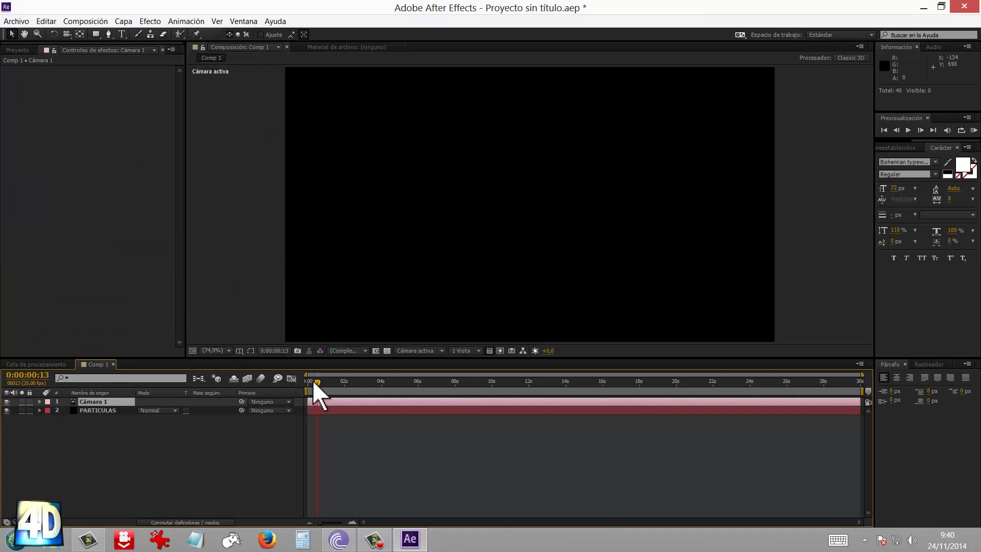
# Step: Orbit and track Cámara 1 at about 5 seconds to reframe the particles
pyautogui.moveTo(317, 380); pyautogui.dragTo(406, 381)
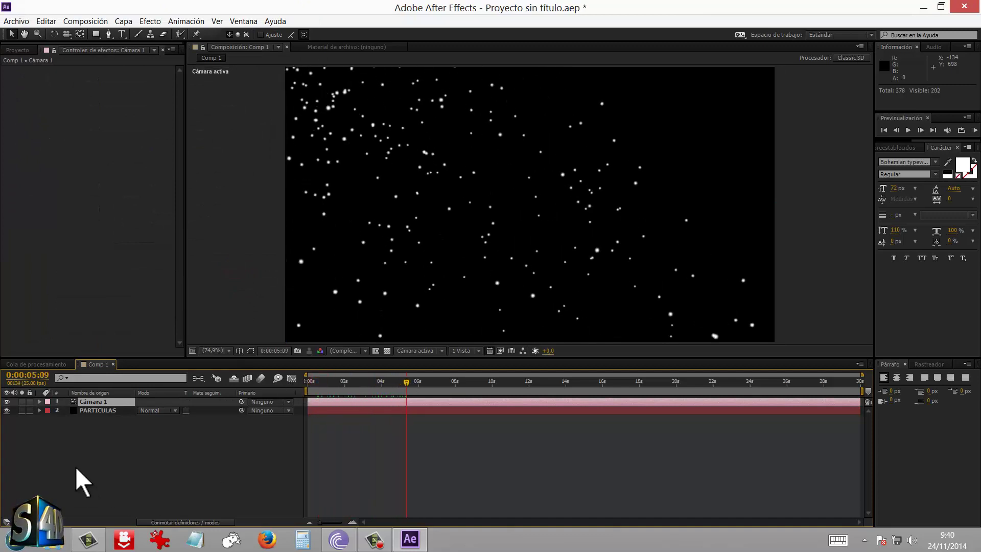
pyautogui.click(102, 401)
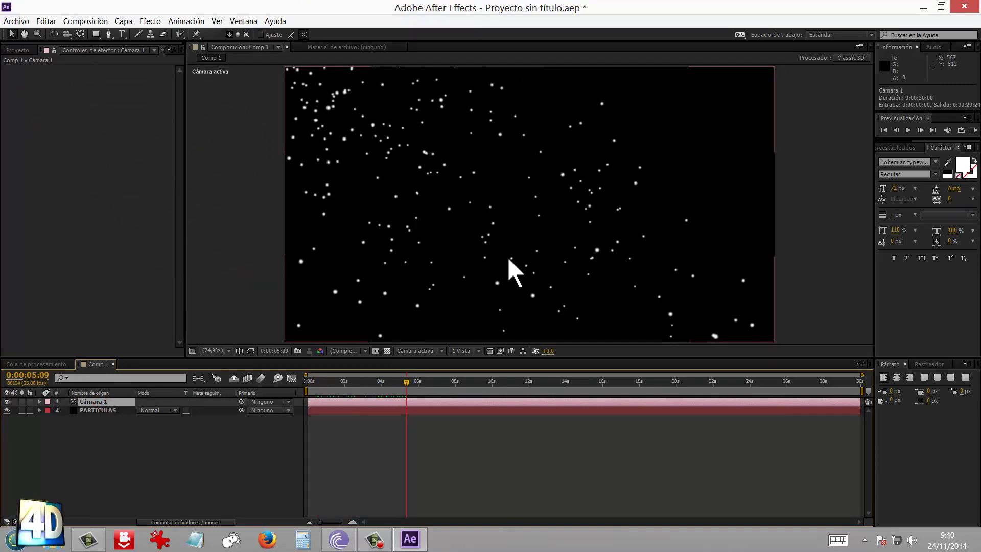
pyautogui.press('c')
pyautogui.moveTo(540, 234); pyautogui.dragTo(529, 237)
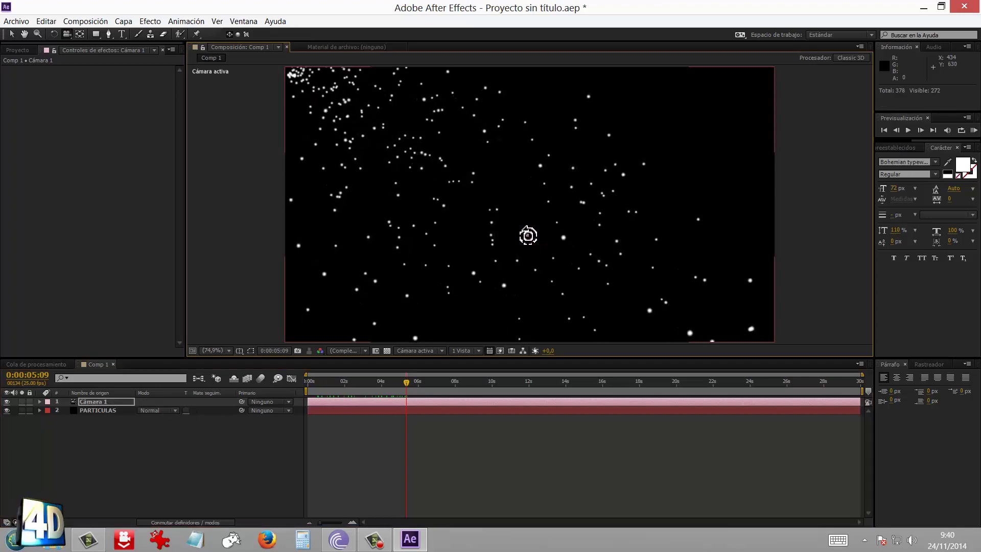
pyautogui.press('c')
pyautogui.moveTo(528, 235)
pyautogui.mouseDown()
pyautogui.moveTo(528, 226)
pyautogui.moveTo(526, 234)
pyautogui.mouseUp()
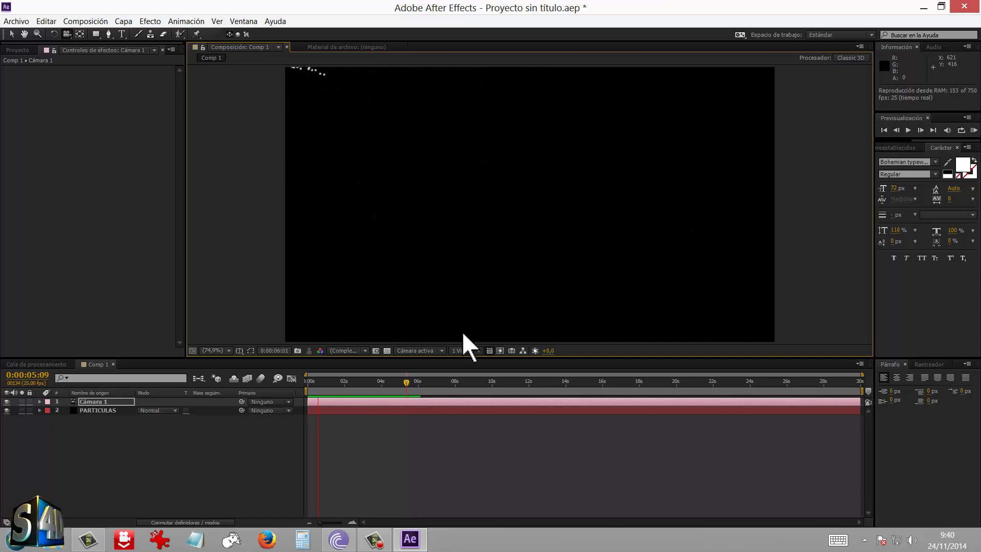
pyautogui.click(404, 381)
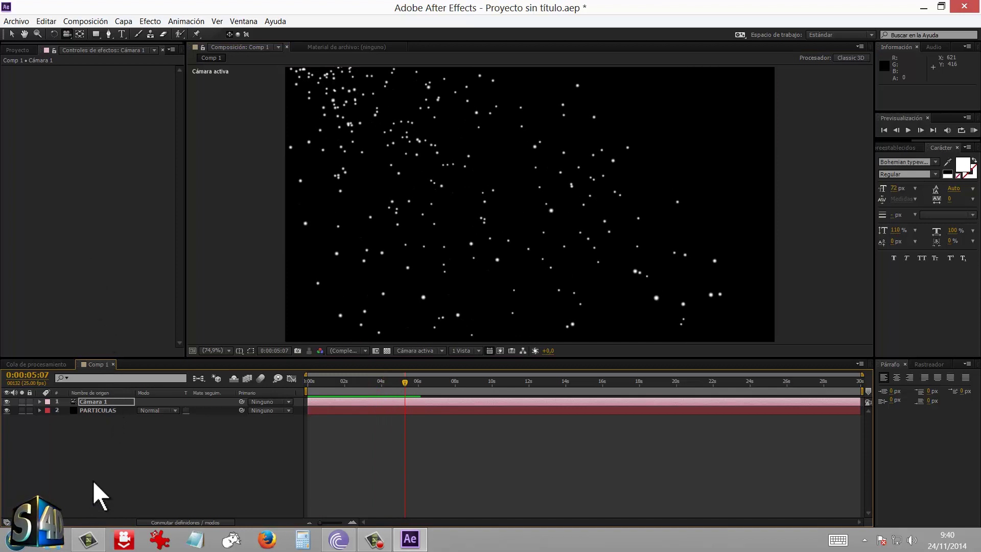
# Step: Re-enable depth of field on Cámara 1 and reveal its camera options
pyautogui.doubleClick(96, 400)
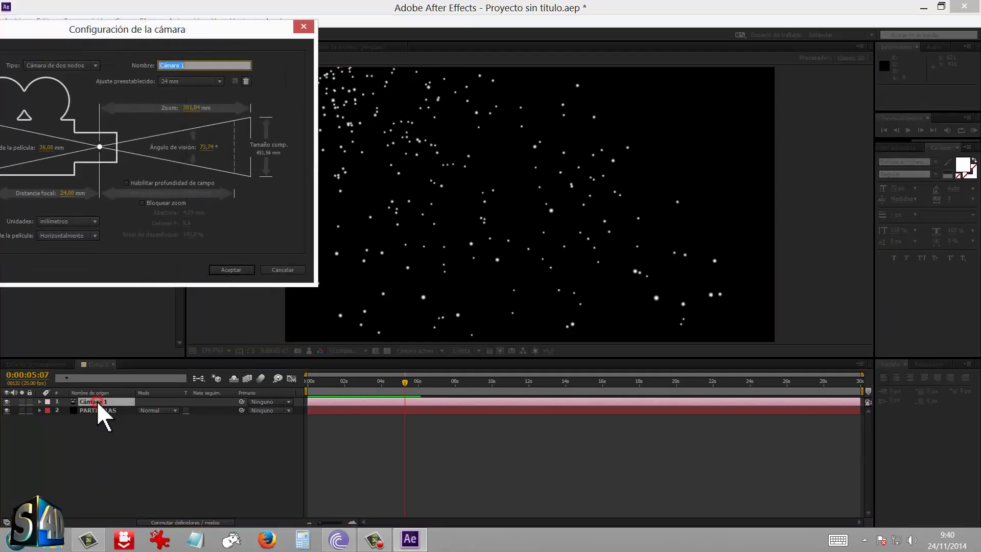
pyautogui.click(168, 182)
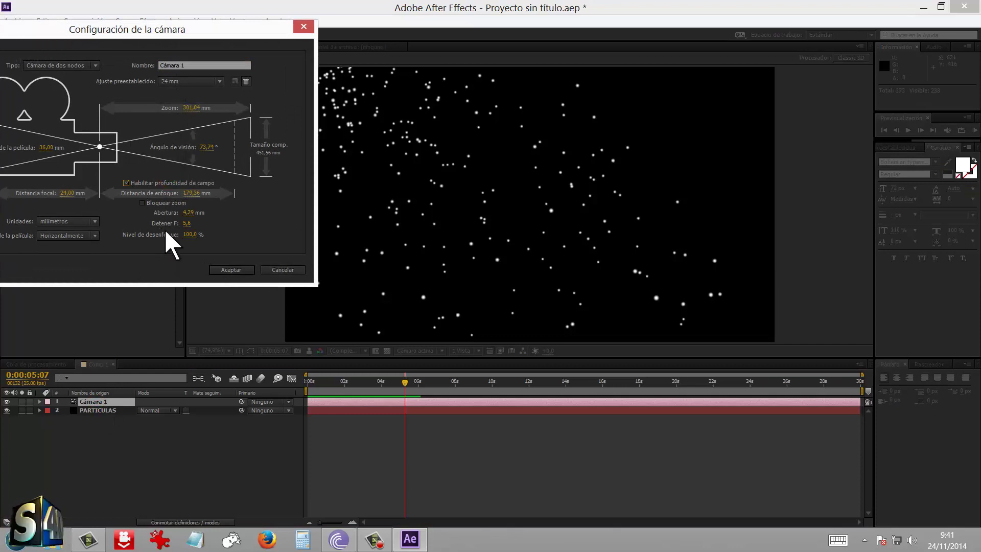
pyautogui.click(244, 267)
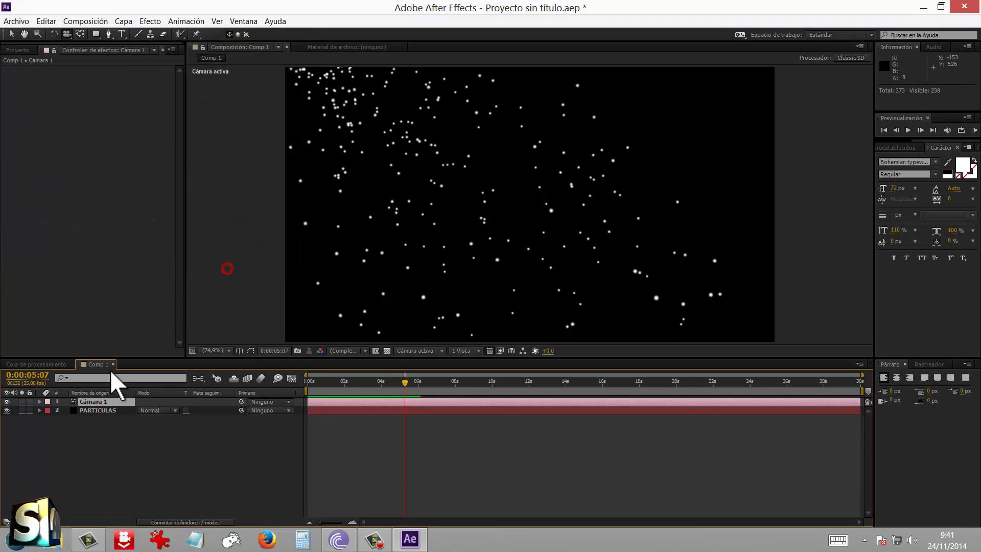
pyautogui.click(40, 401)
pyautogui.click(48, 418)
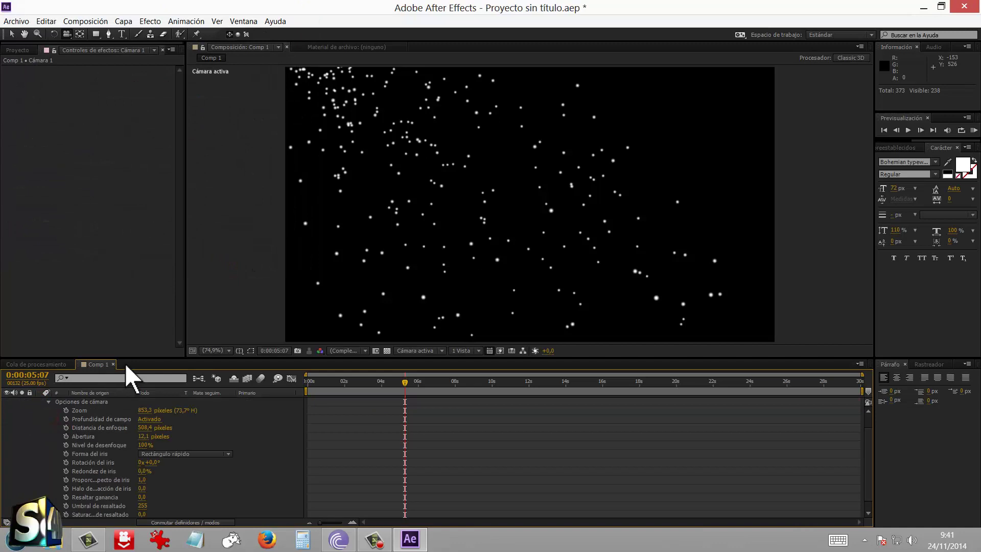
pyautogui.moveTo(132, 357); pyautogui.dragTo(143, 305)
pyautogui.click(225, 297)
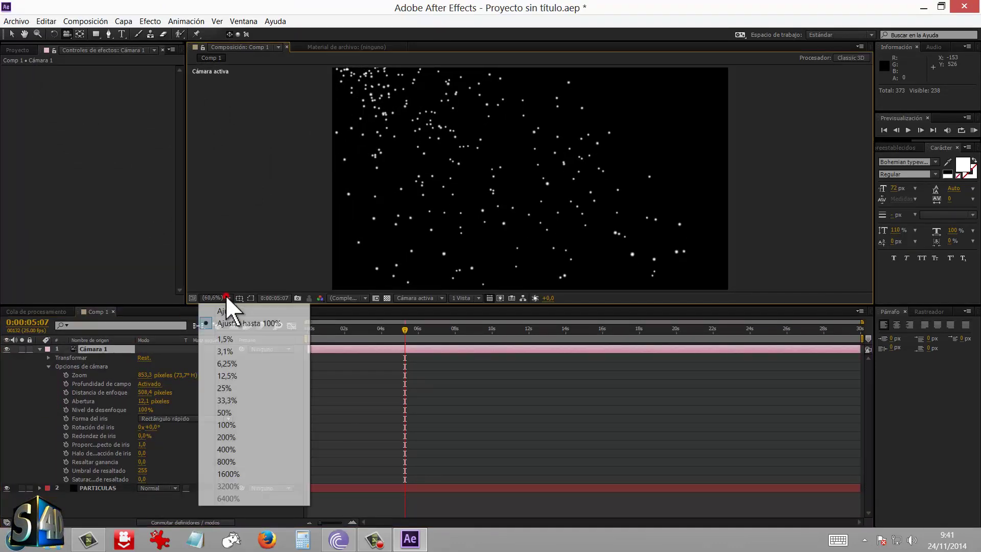
pyautogui.click(231, 323)
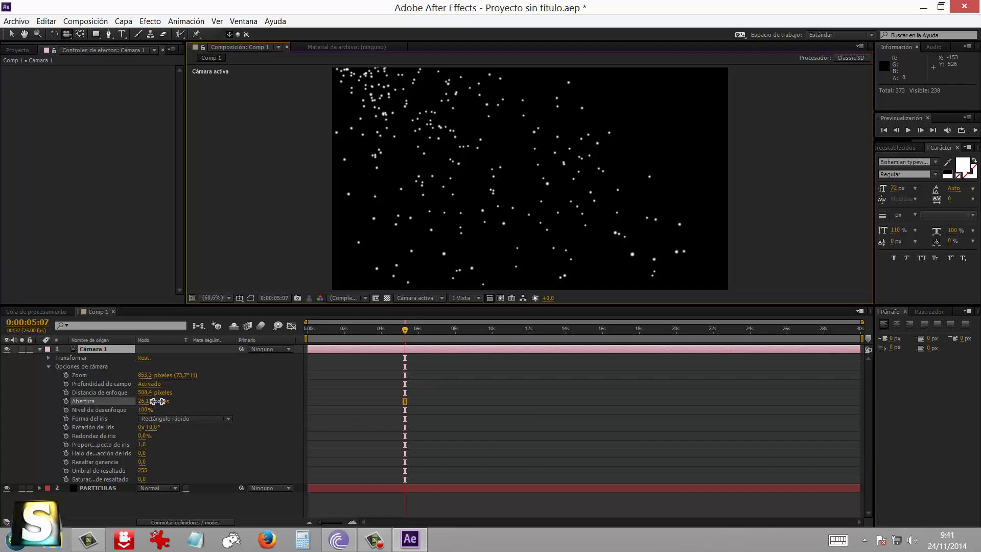
# Step: Set aperture to about 844 px, blur level 142% and focus distance about 626 px
pyautogui.moveTo(157, 401); pyautogui.dragTo(230, 399)
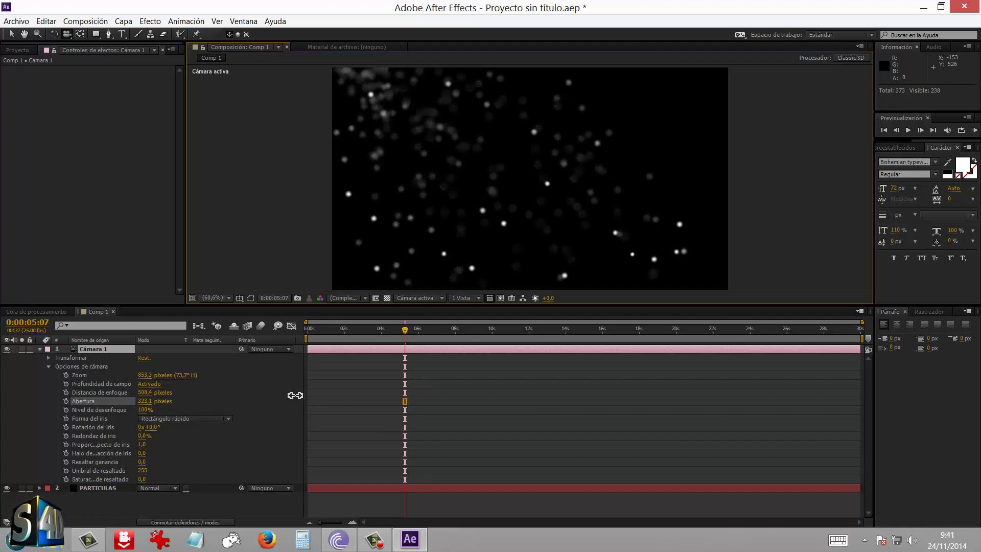
pyautogui.moveTo(287, 395); pyautogui.dragTo(713, 392)
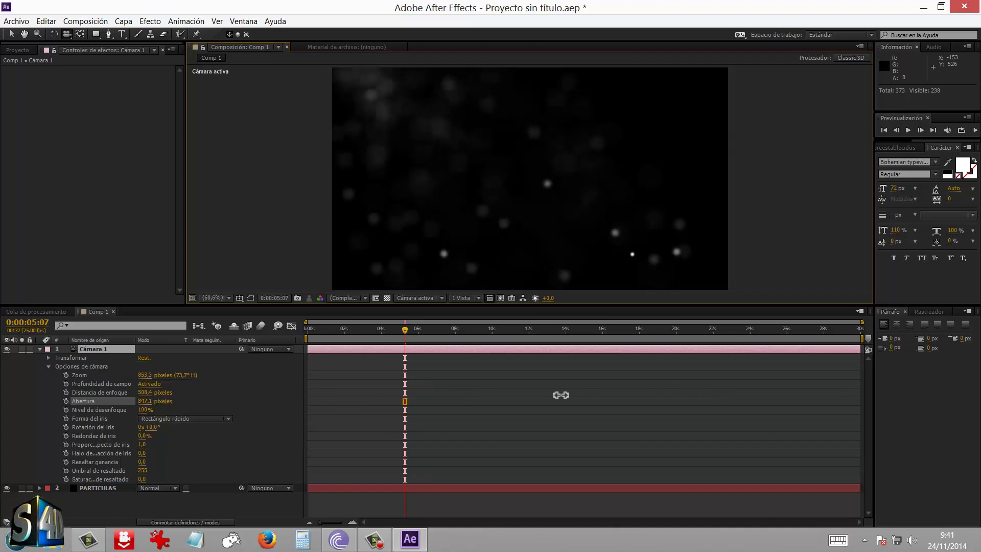
pyautogui.moveTo(560, 395); pyautogui.dragTo(558, 395)
pyautogui.moveTo(554, 228); pyautogui.dragTo(521, 208)
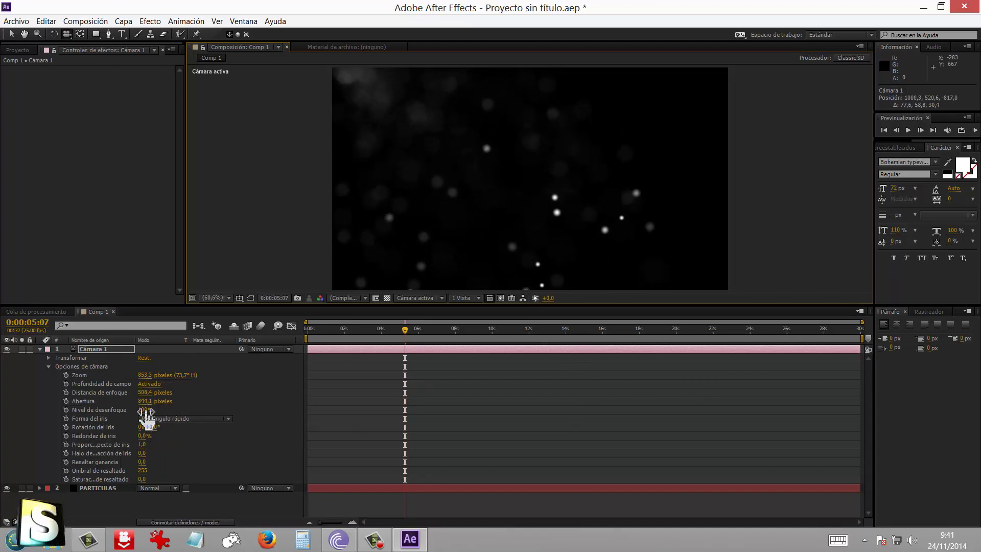
pyautogui.moveTo(146, 411)
pyautogui.mouseDown()
pyautogui.moveTo(108, 408)
pyautogui.moveTo(166, 396)
pyautogui.moveTo(153, 397)
pyautogui.mouseUp()
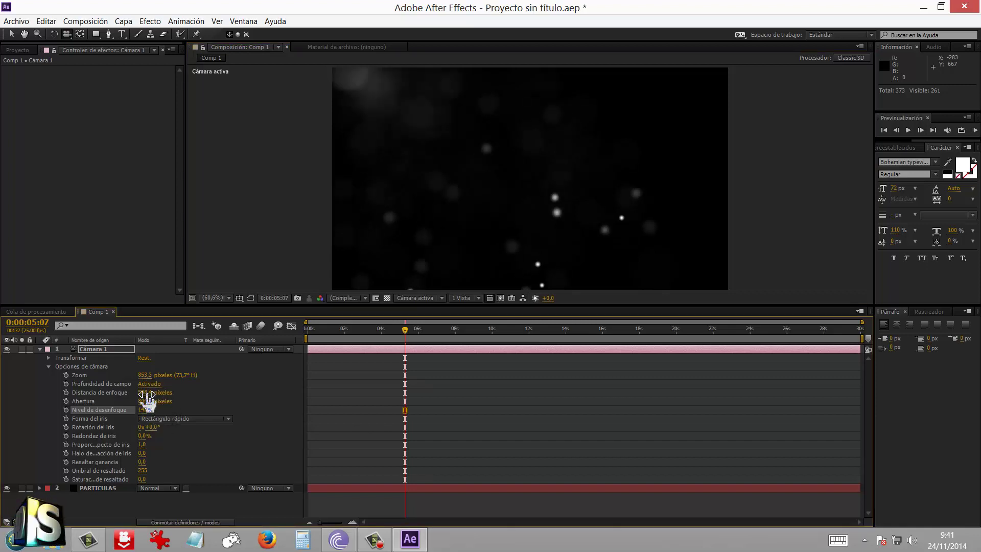
pyautogui.moveTo(145, 392)
pyautogui.mouseDown()
pyautogui.moveTo(310, 386)
pyautogui.moveTo(153, 392)
pyautogui.moveTo(201, 392)
pyautogui.mouseUp()
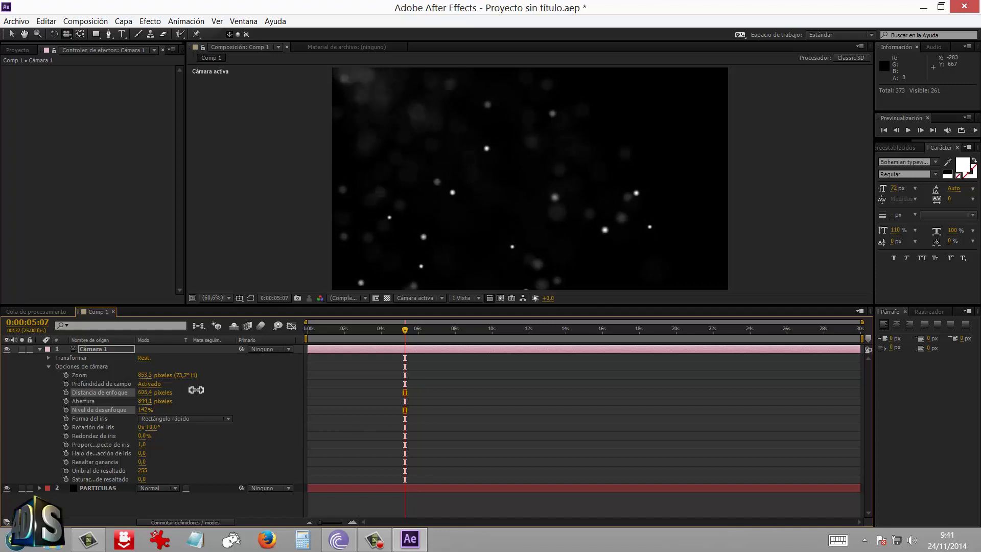
pyautogui.click(204, 391)
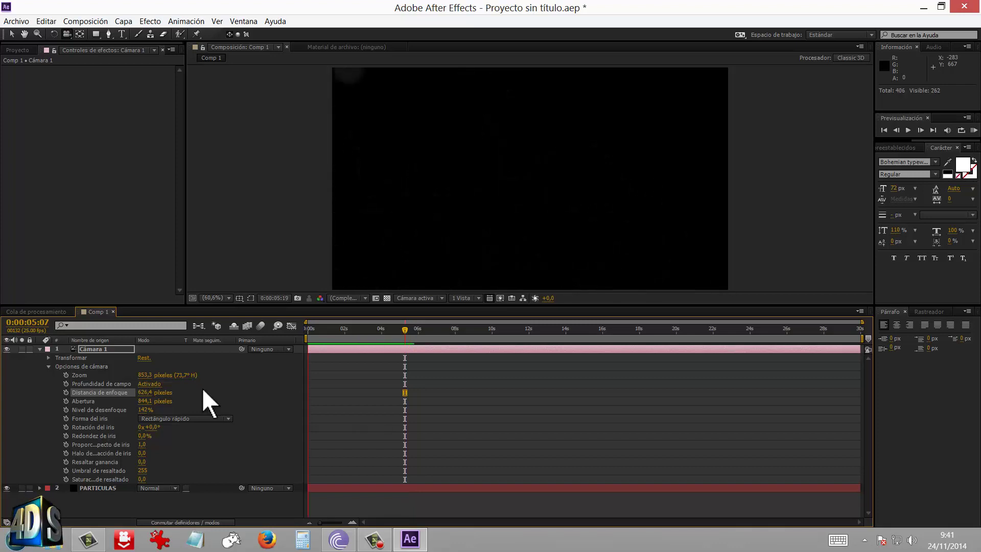
pyautogui.click(467, 326)
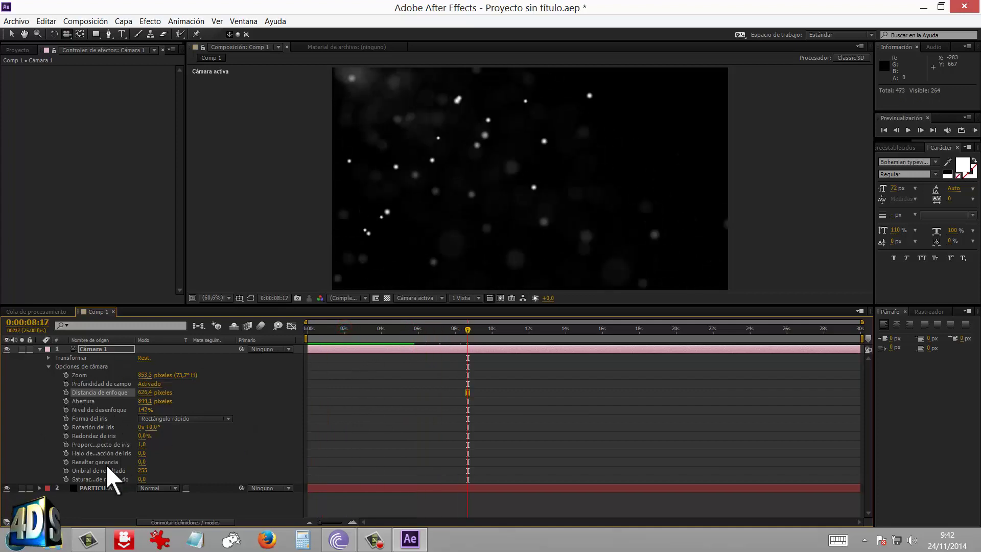
pyautogui.click(98, 488)
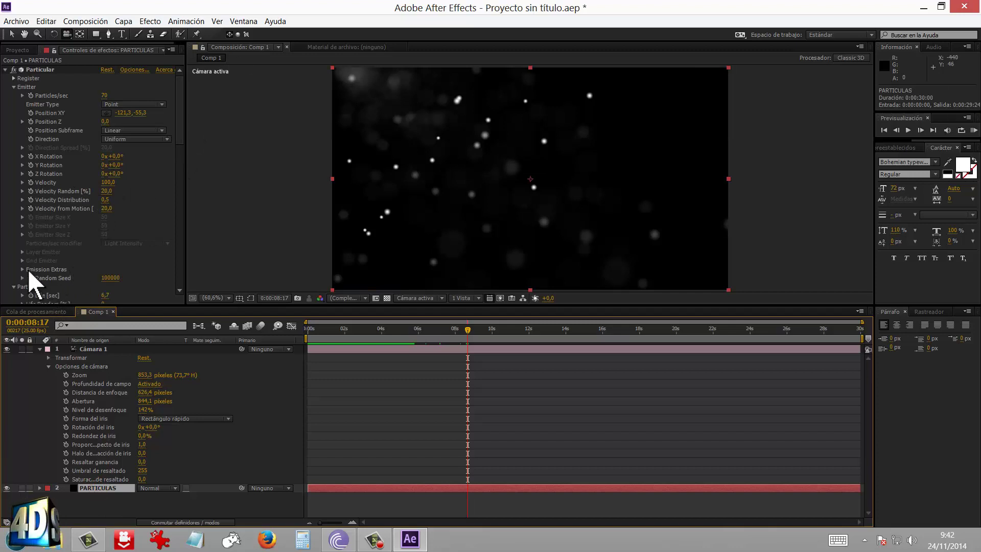
# Step: Set Emission Extras Pre Run to 27 and Particles/sec to 290, then preview
pyautogui.click(21, 269)
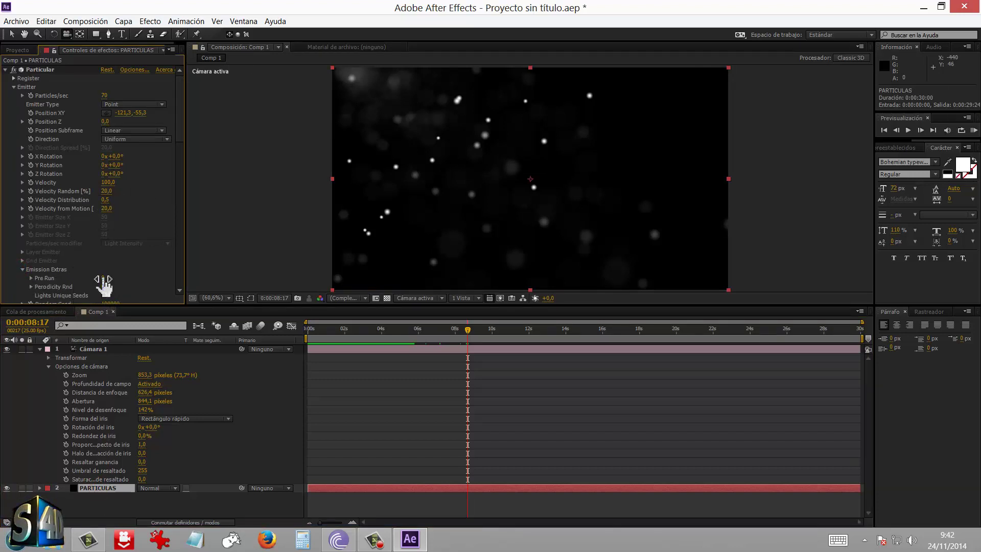
pyautogui.press('Home')
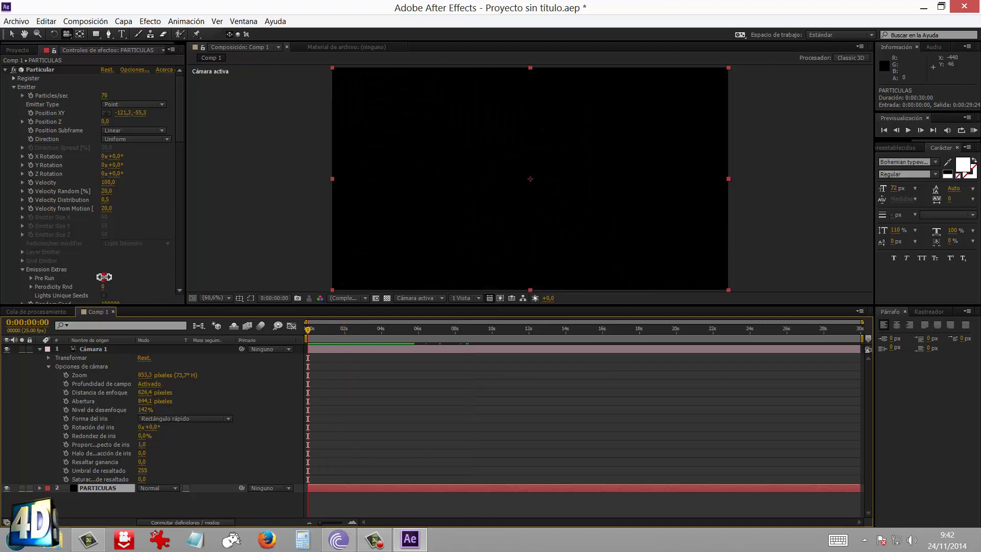
pyautogui.moveTo(103, 277)
pyautogui.mouseDown()
pyautogui.moveTo(133, 276)
pyautogui.moveTo(108, 277)
pyautogui.moveTo(120, 276)
pyautogui.mouseUp()
pyautogui.moveTo(314, 327); pyautogui.dragTo(382, 330)
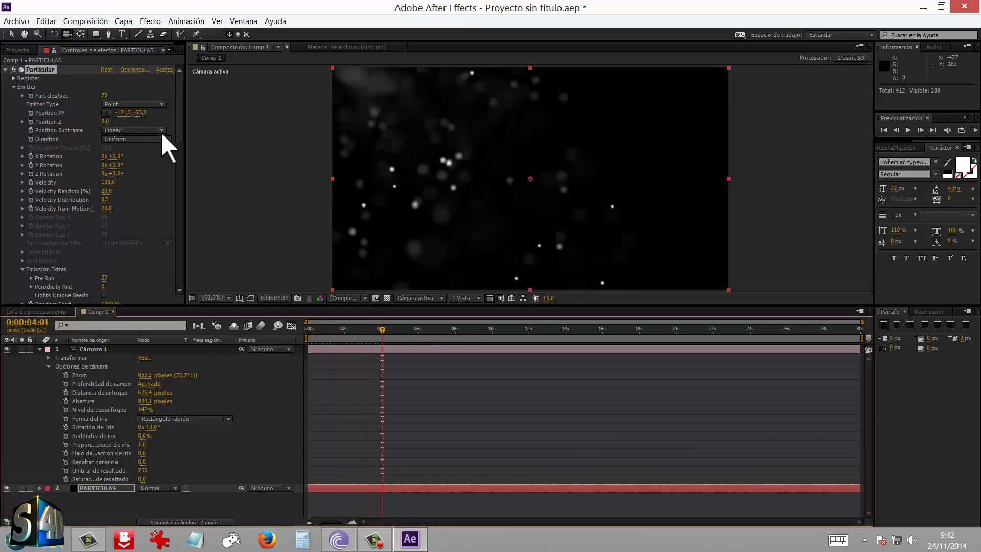
pyautogui.moveTo(105, 97); pyautogui.dragTo(111, 92)
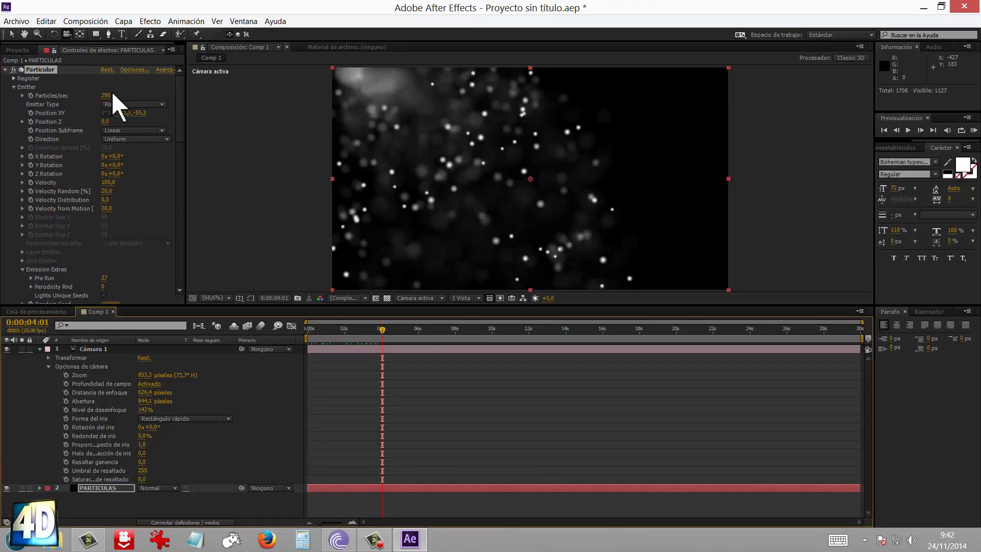
pyautogui.press('KP_0')
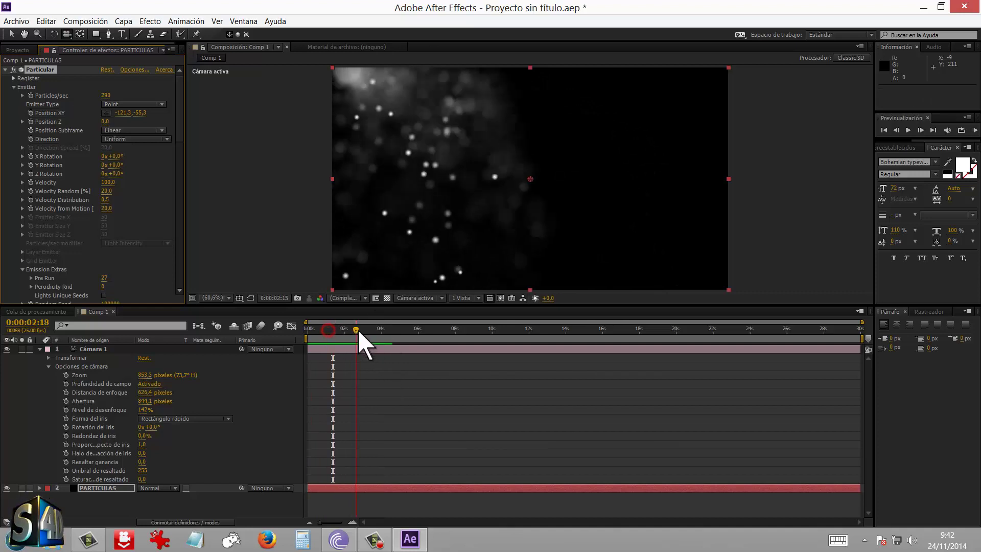
# Step: Start the work area at 0:00:03:02 and preview from there
pyautogui.moveTo(309, 340); pyautogui.dragTo(362, 339)
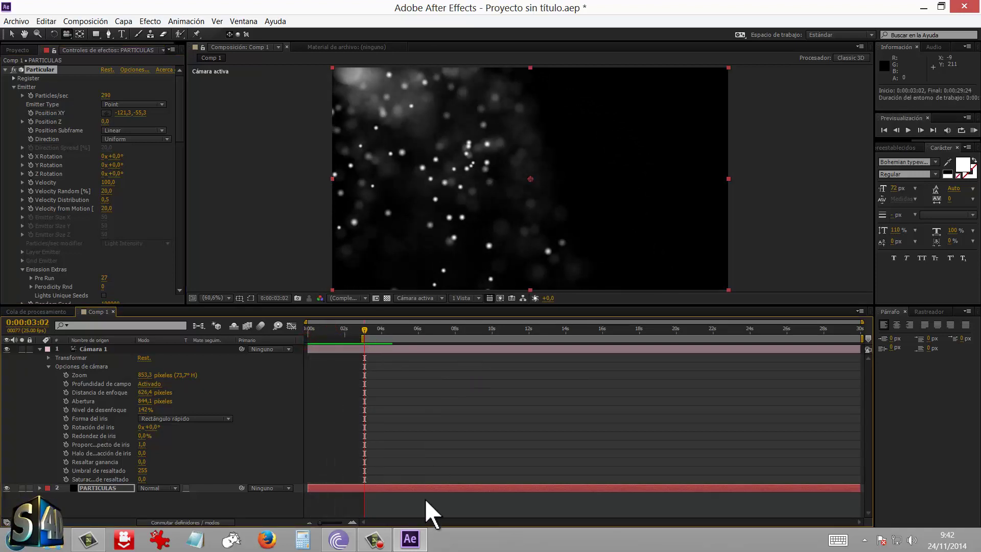
pyautogui.press('KP_0')
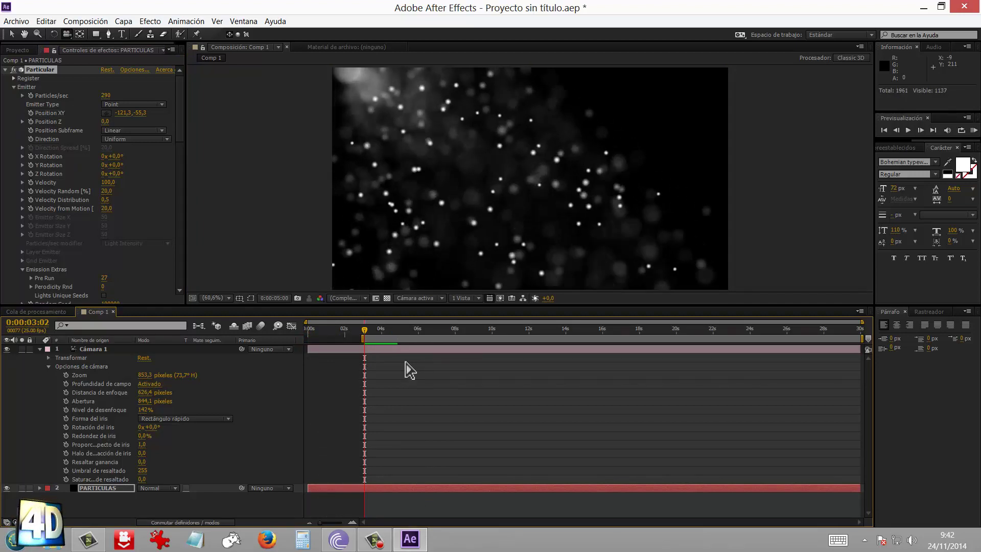
pyautogui.press('space')
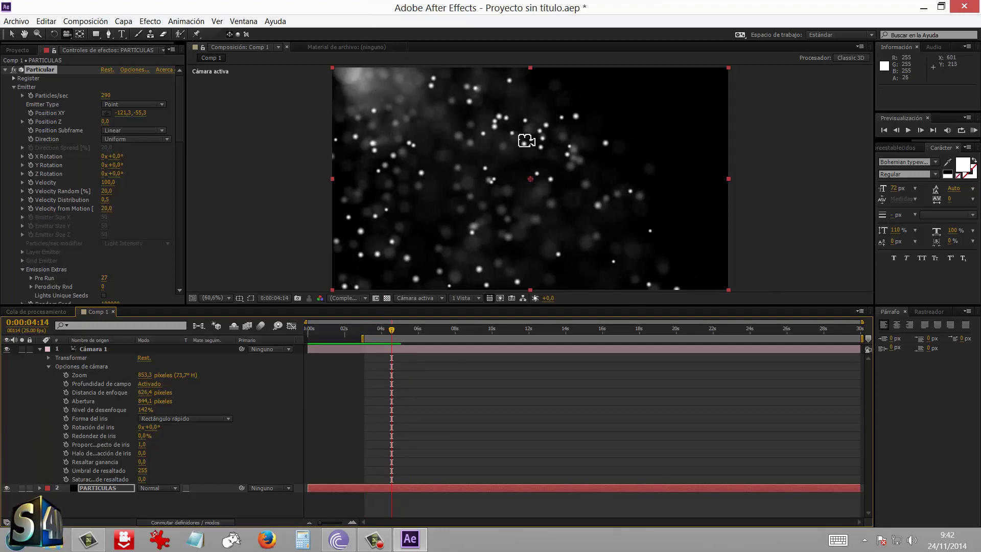
# Step: Add Eco to PARTICULAS with 5 echoes and 0.64 decay, then preview the trails
pyautogui.click(5, 69)
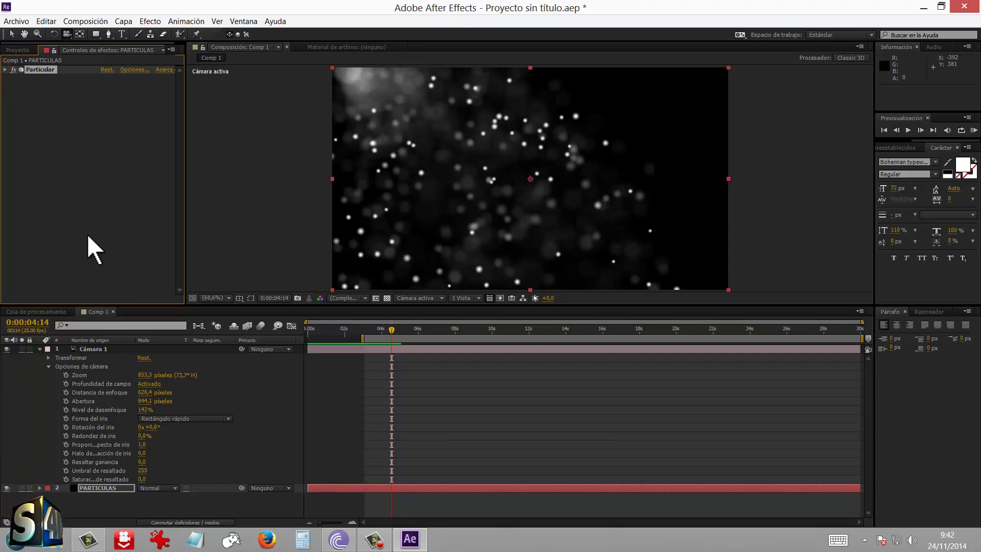
pyautogui.rightClick(78, 175)
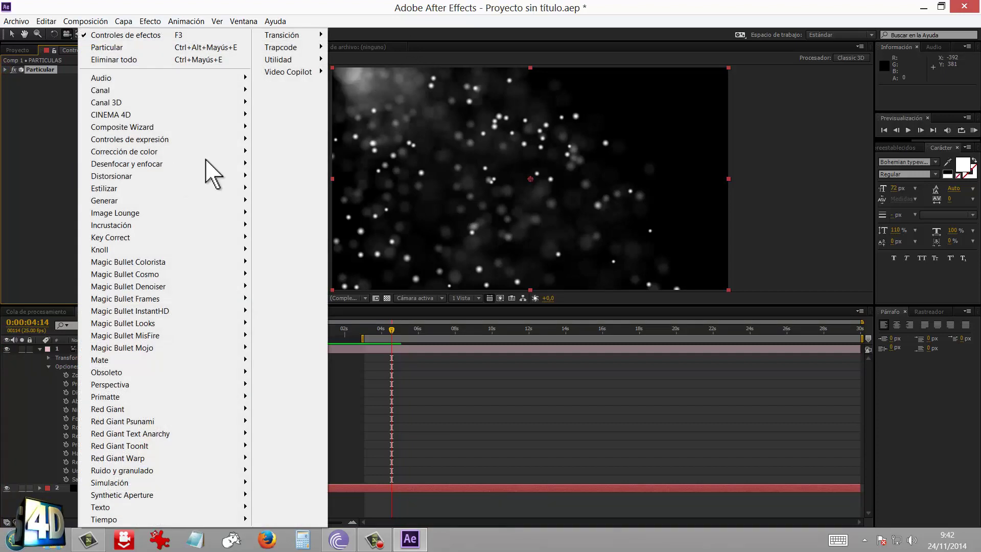
pyautogui.moveTo(210, 519)
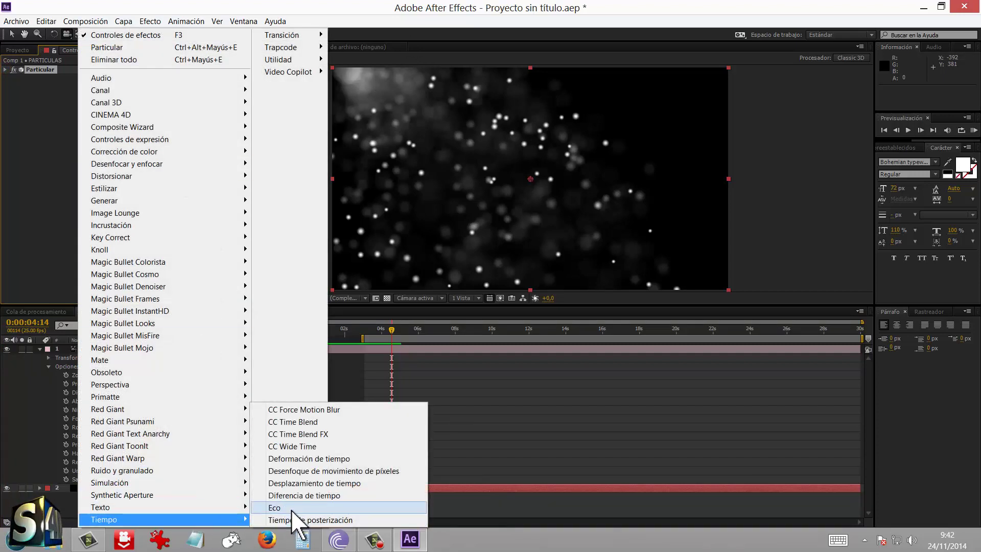
pyautogui.click(281, 507)
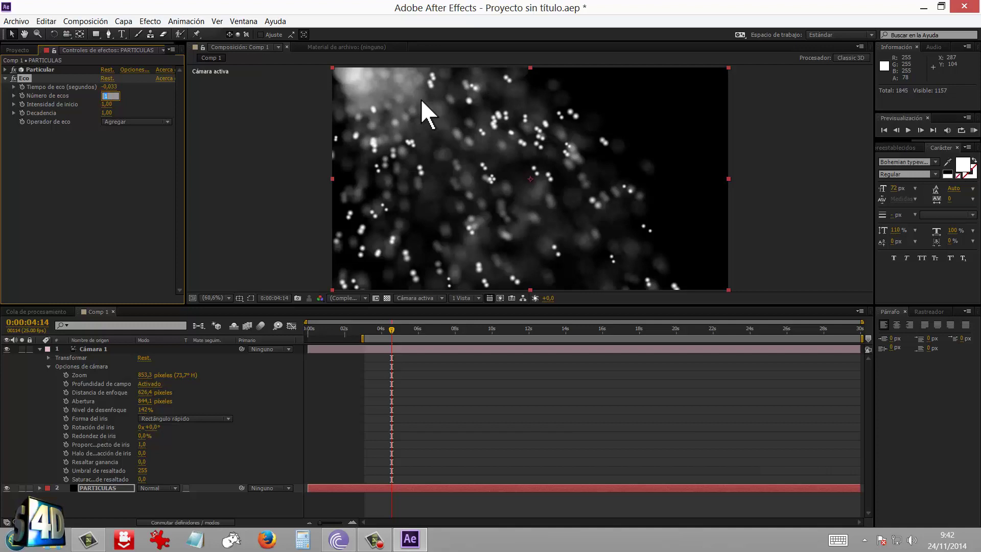
pyautogui.write('5')
pyautogui.press('Return')
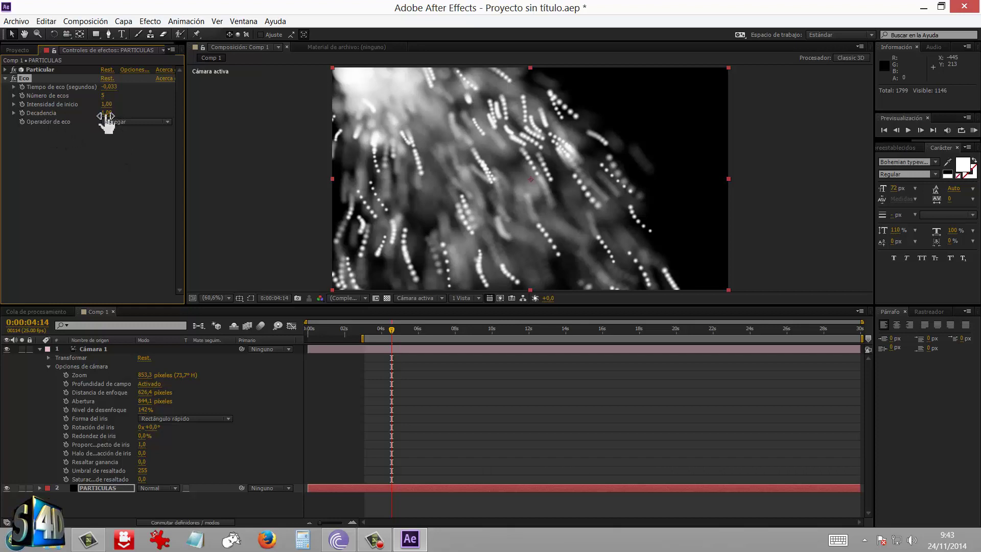
pyautogui.moveTo(107, 112); pyautogui.dragTo(92, 113)
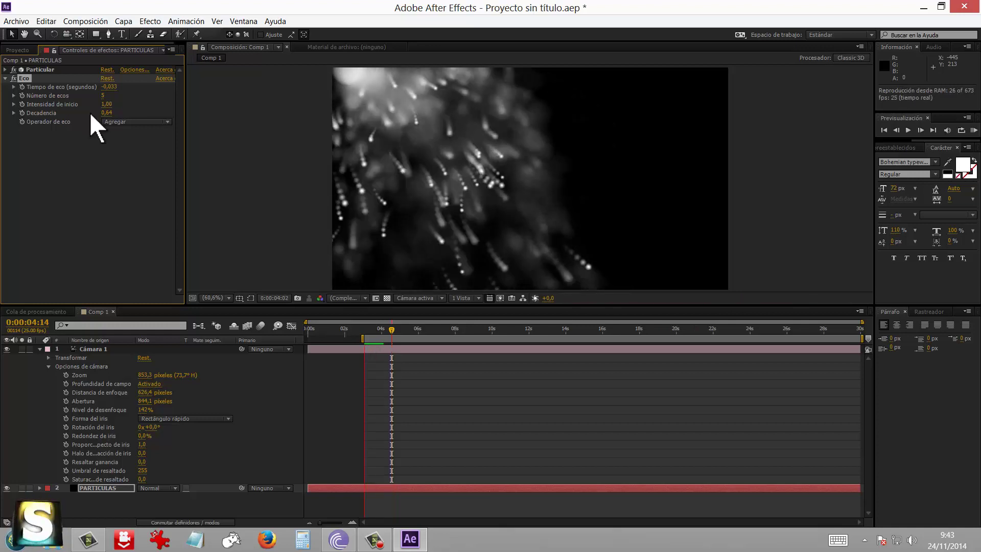
pyautogui.press('space')
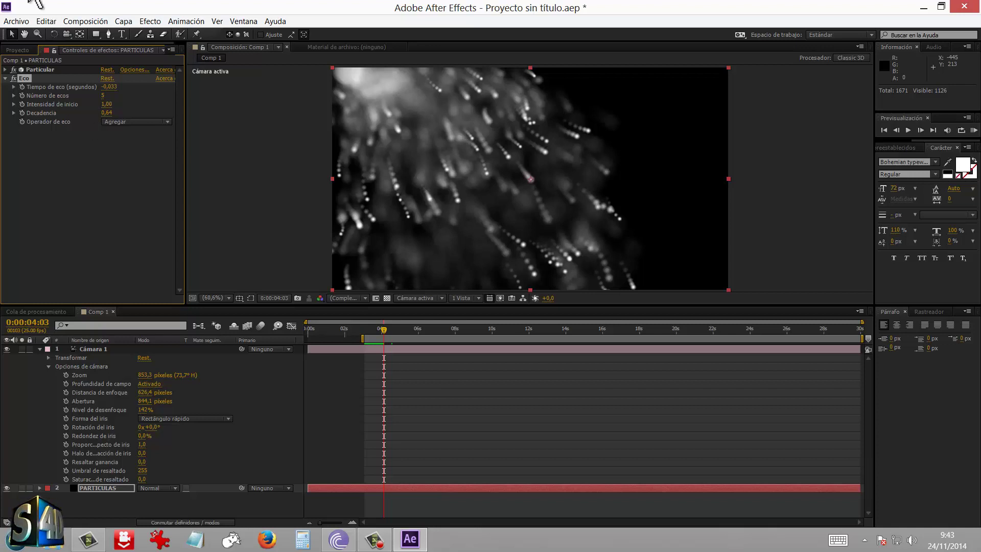
pyautogui.click(5, 78)
# Step: Create a new adjustment layer and move it above Cámara 1
pyautogui.click(39, 348)
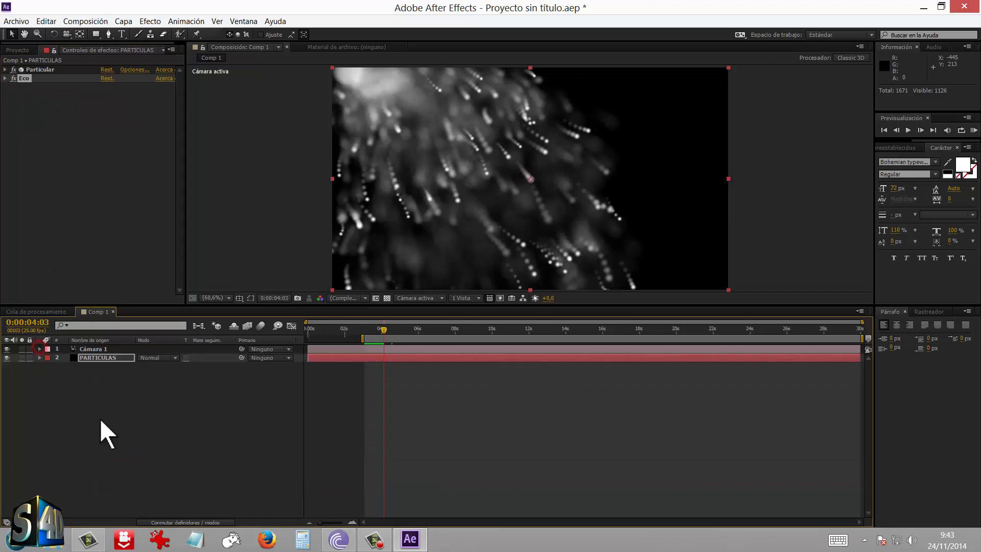
pyautogui.rightClick(109, 421)
pyautogui.click(167, 305)
pyautogui.click(376, 395)
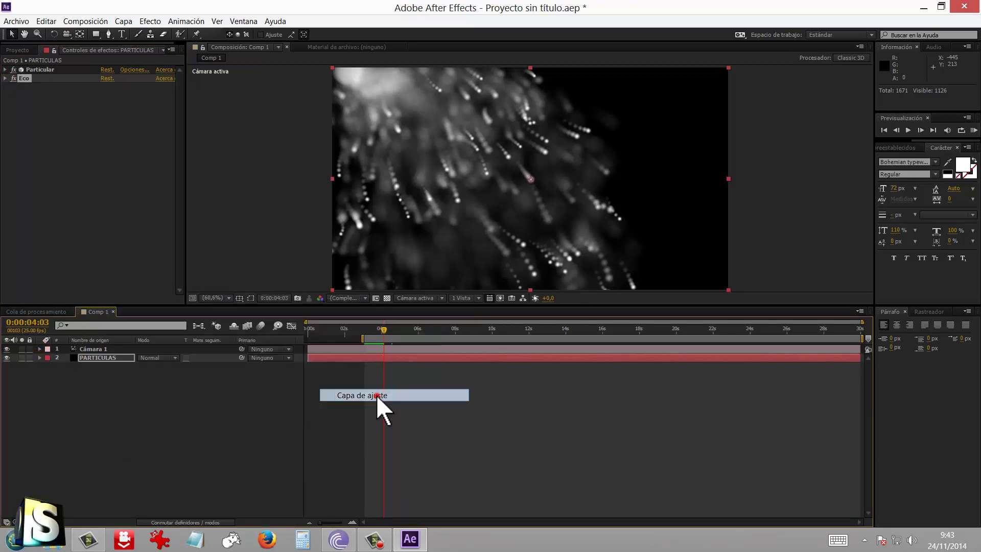
pyautogui.moveTo(103, 356); pyautogui.dragTo(106, 348)
# Step: Apply Tono/Saturación to the adjustment layer with Colorear on and hue near 19°
pyautogui.rightClick(103, 349)
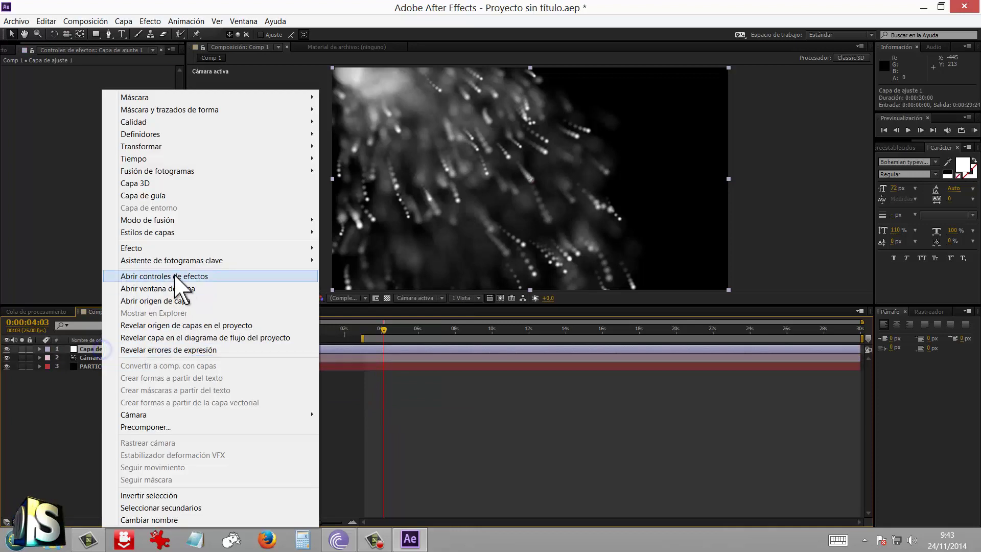
pyautogui.moveTo(176, 250)
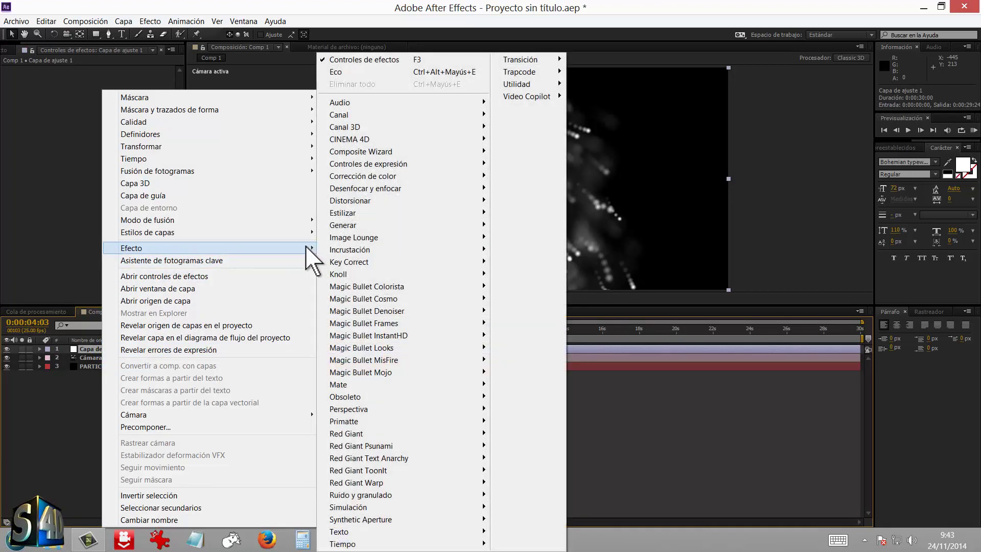
pyautogui.moveTo(539, 64)
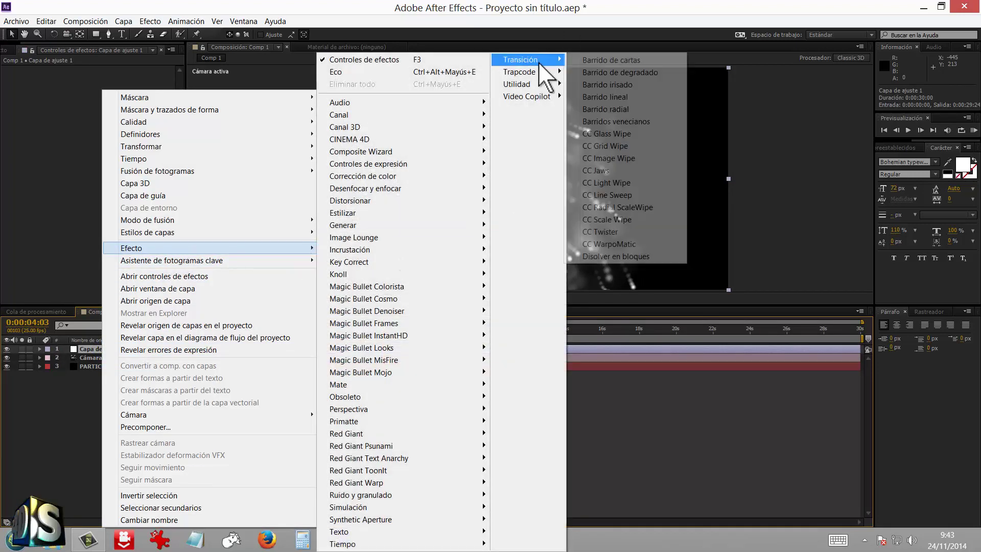
pyautogui.moveTo(356, 214)
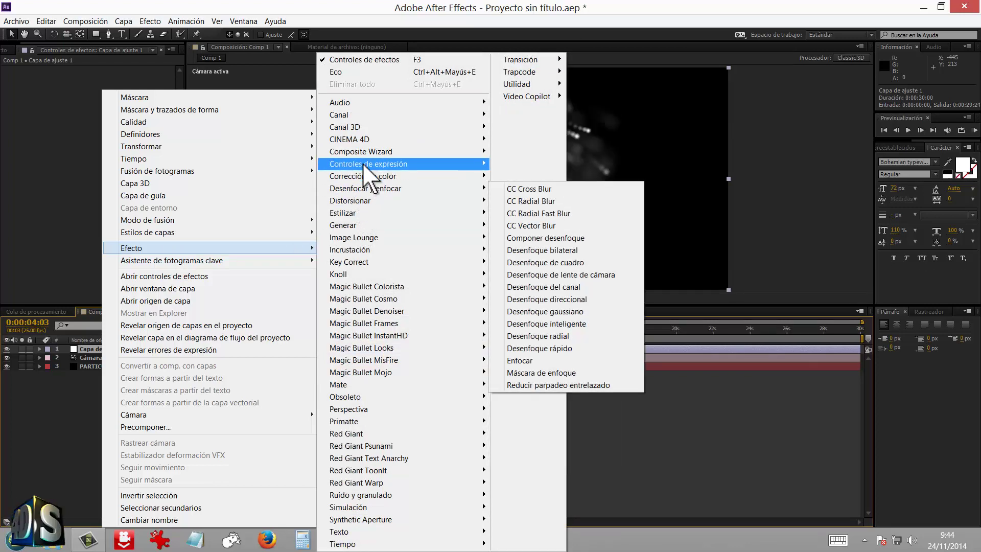
pyautogui.moveTo(434, 176)
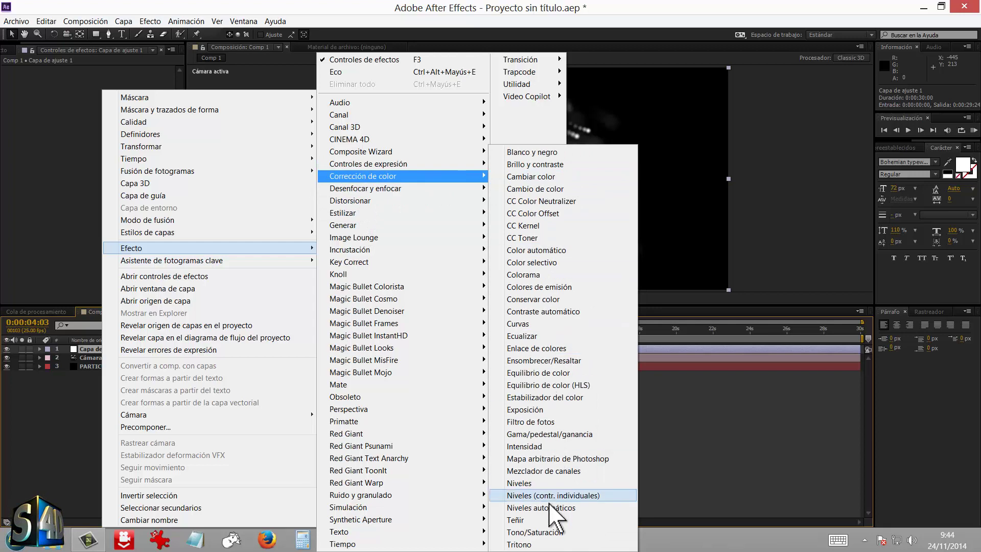
pyautogui.click(547, 532)
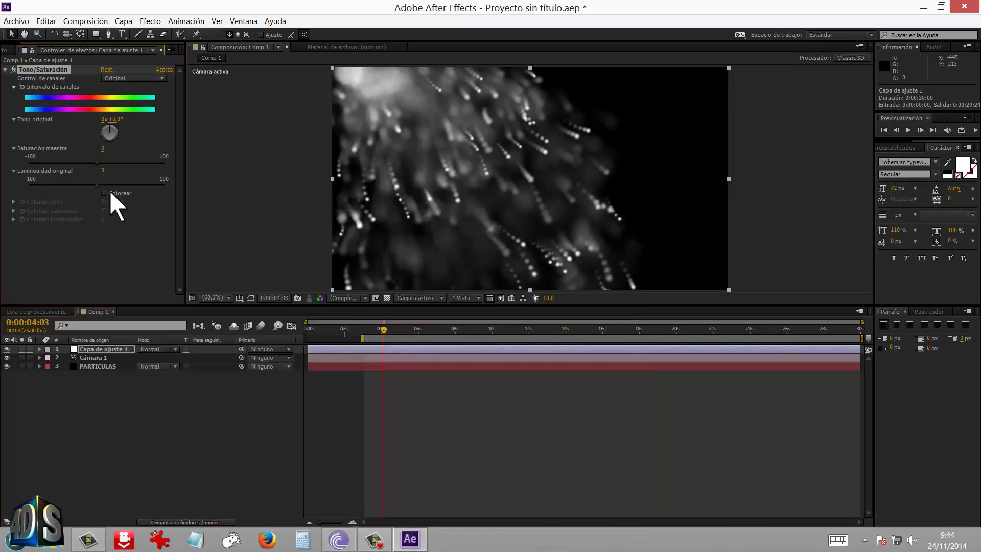
pyautogui.click(107, 193)
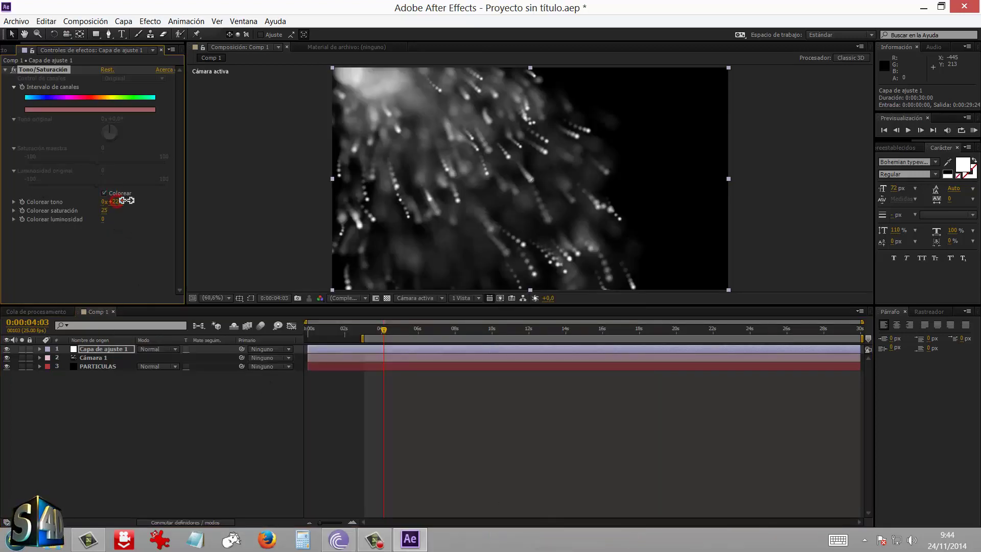
pyautogui.moveTo(127, 200); pyautogui.dragTo(107, 214)
# Step: Add a comp-sized black solid at the bottom and raise the colourise hue toward orange
pyautogui.rightClick(98, 490)
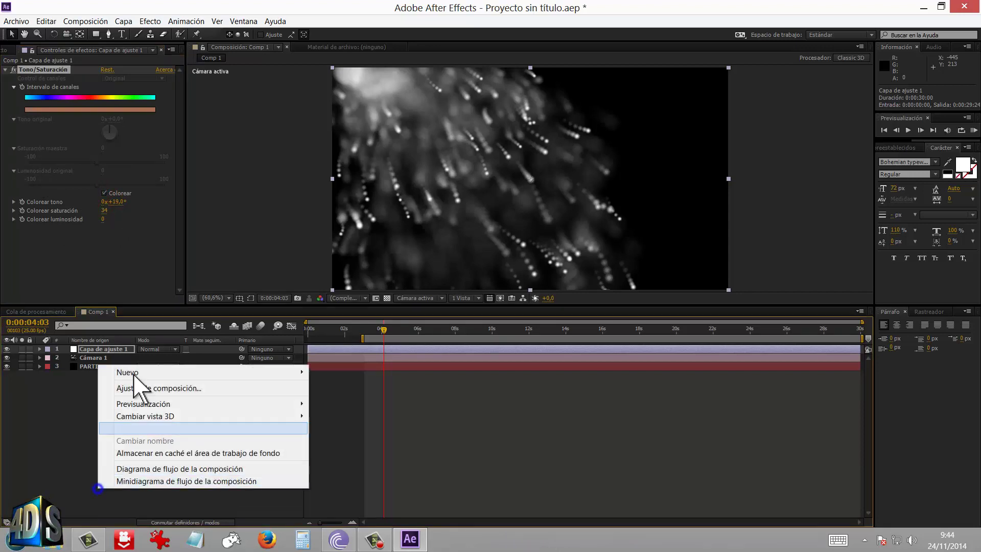
pyautogui.click(138, 372)
pyautogui.click(354, 400)
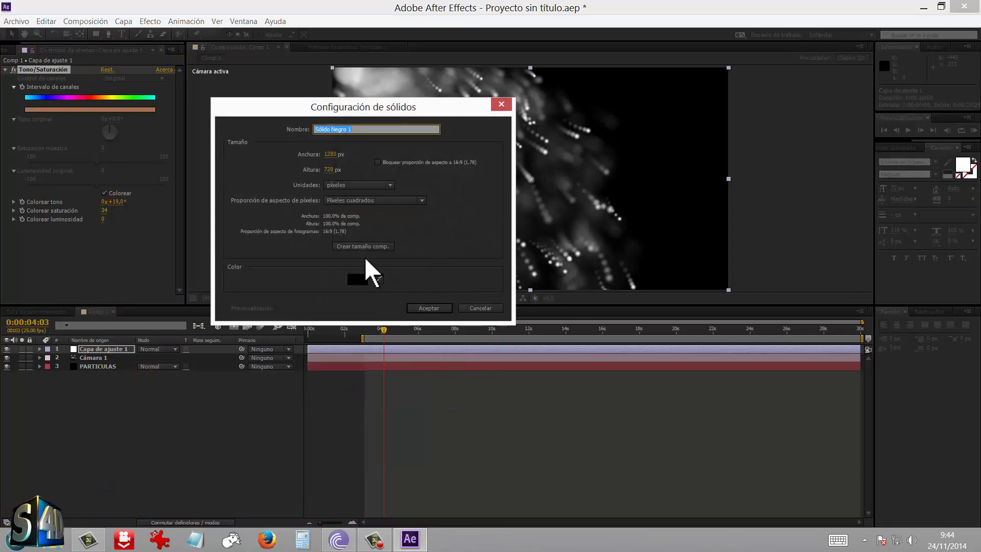
pyautogui.click(364, 247)
pyautogui.click(432, 309)
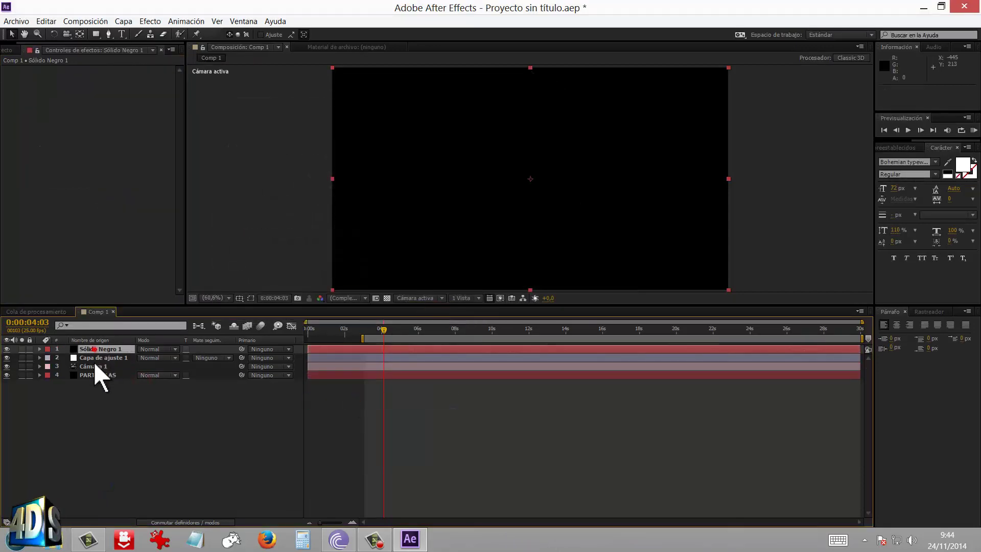
pyautogui.moveTo(93, 361); pyautogui.dragTo(91, 379)
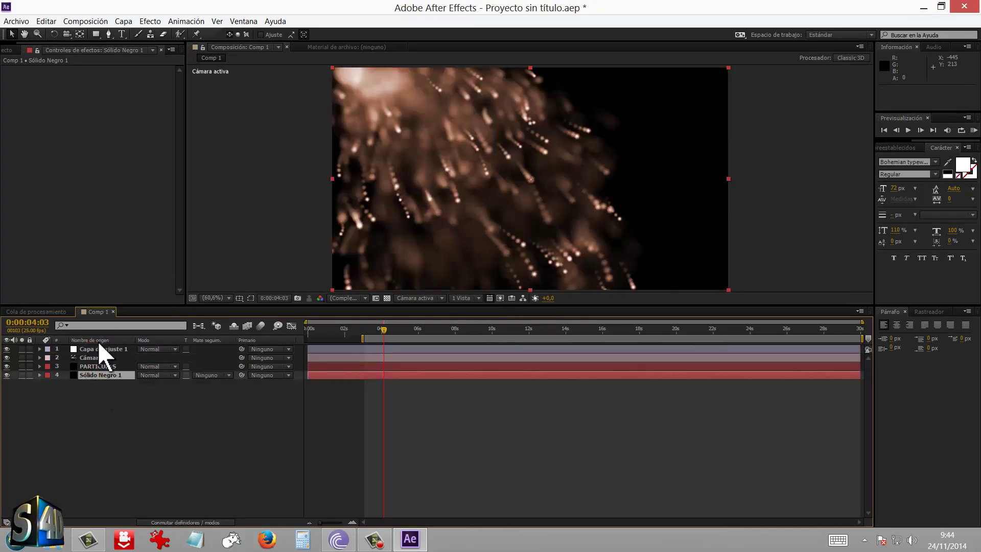
pyautogui.click(105, 349)
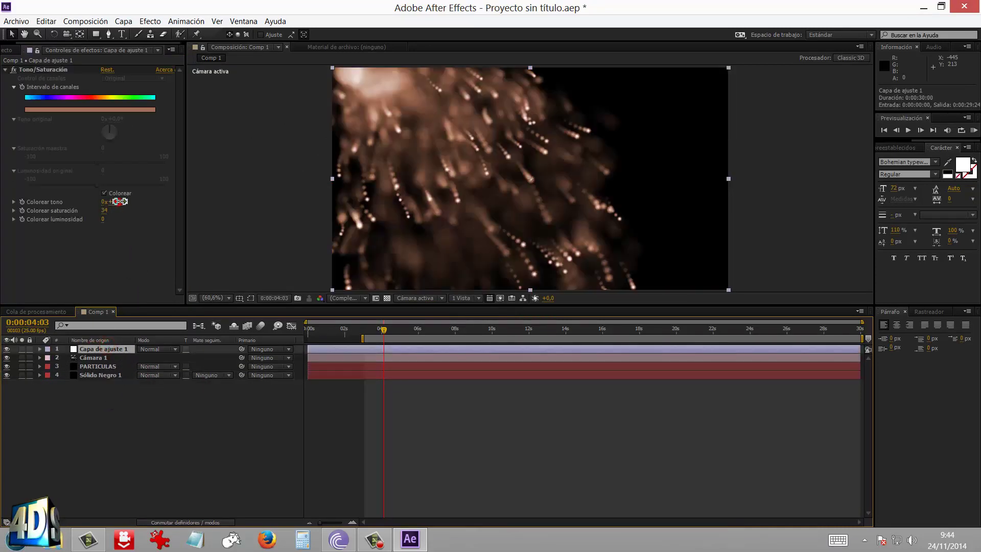
pyautogui.moveTo(118, 205)
pyautogui.mouseDown()
pyautogui.moveTo(127, 198)
pyautogui.moveTo(131, 209)
pyautogui.moveTo(102, 202)
pyautogui.moveTo(98, 218)
pyautogui.mouseUp()
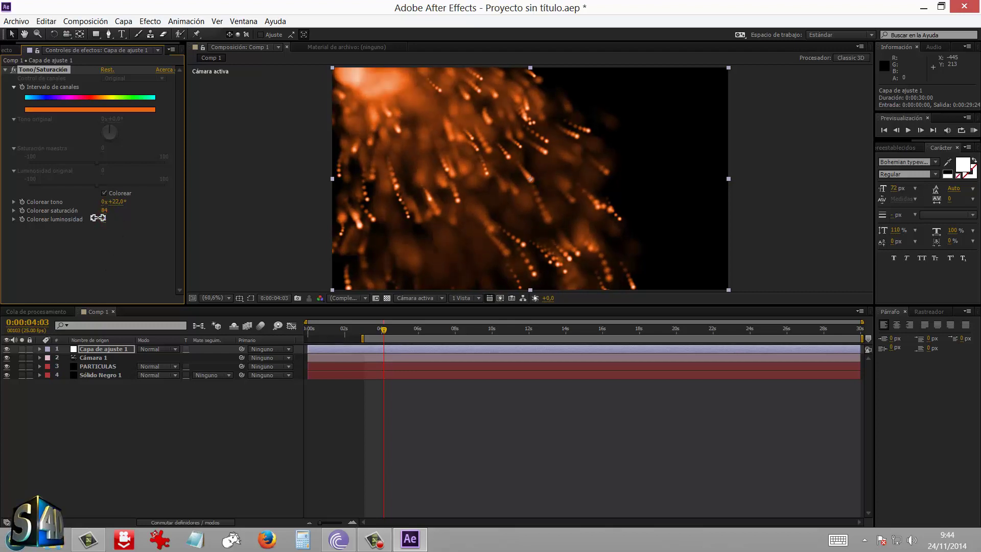
# Step: Add Curvas to the adjustment layer and lift the curve to brighten the particles
pyautogui.rightClick(96, 261)
pyautogui.moveTo(182, 150)
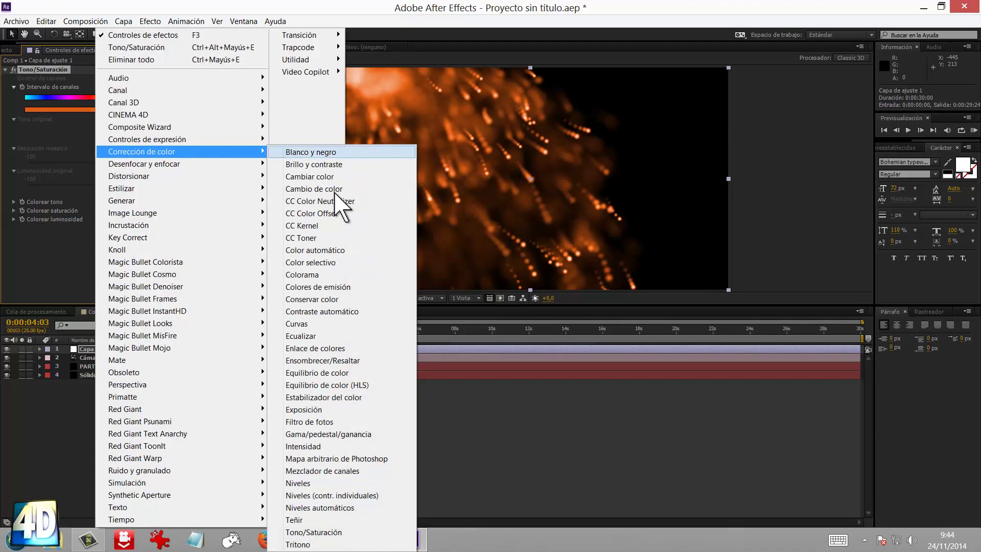
pyautogui.click(307, 324)
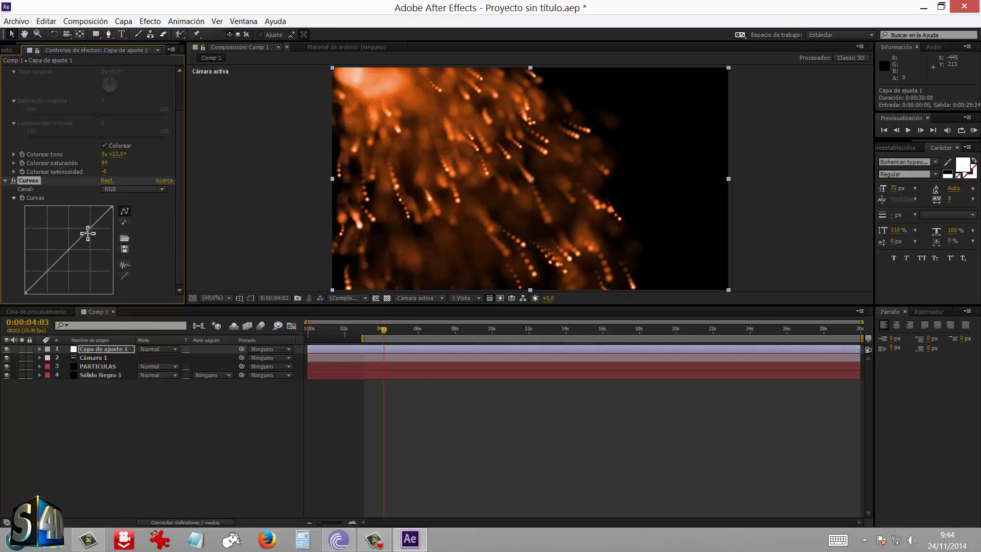
pyautogui.moveTo(87, 231)
pyautogui.mouseDown()
pyautogui.moveTo(81, 224)
pyautogui.moveTo(53, 260)
pyautogui.mouseUp()
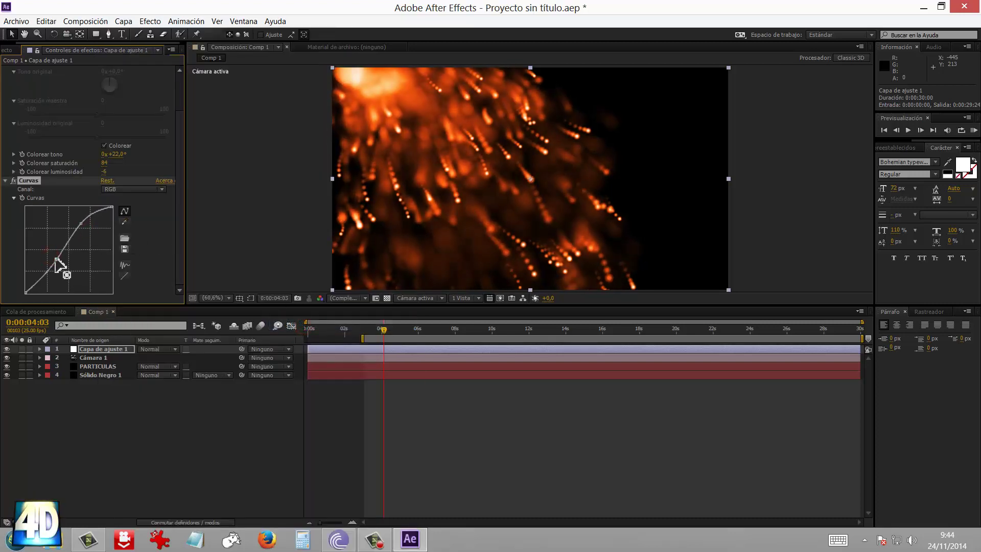
pyautogui.moveTo(78, 224); pyautogui.dragTo(79, 223)
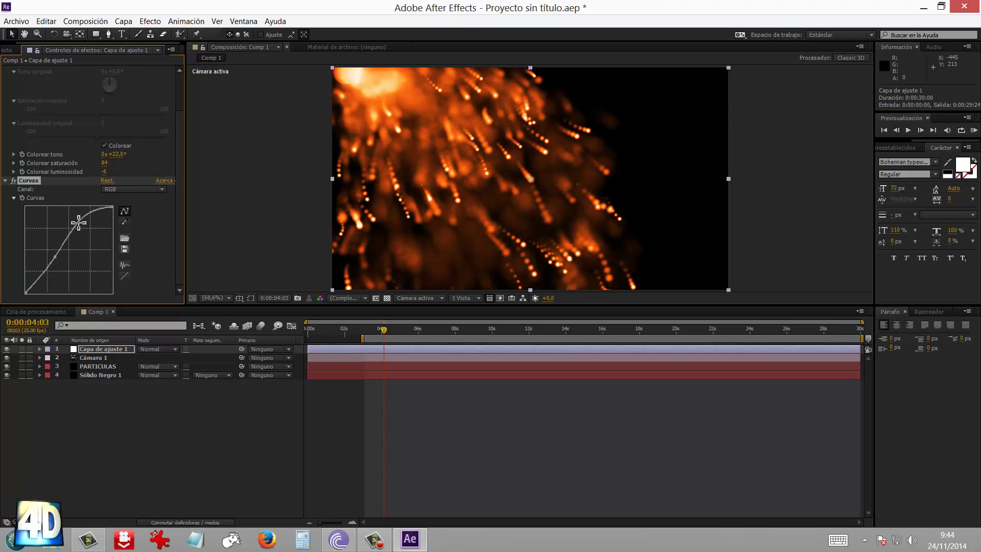
pyautogui.click(5, 181)
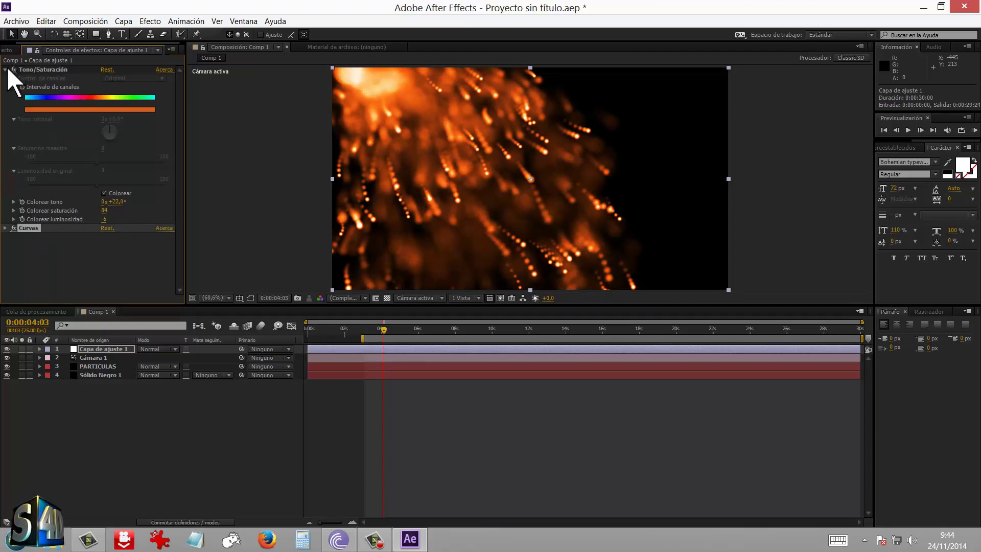
pyautogui.click(4, 69)
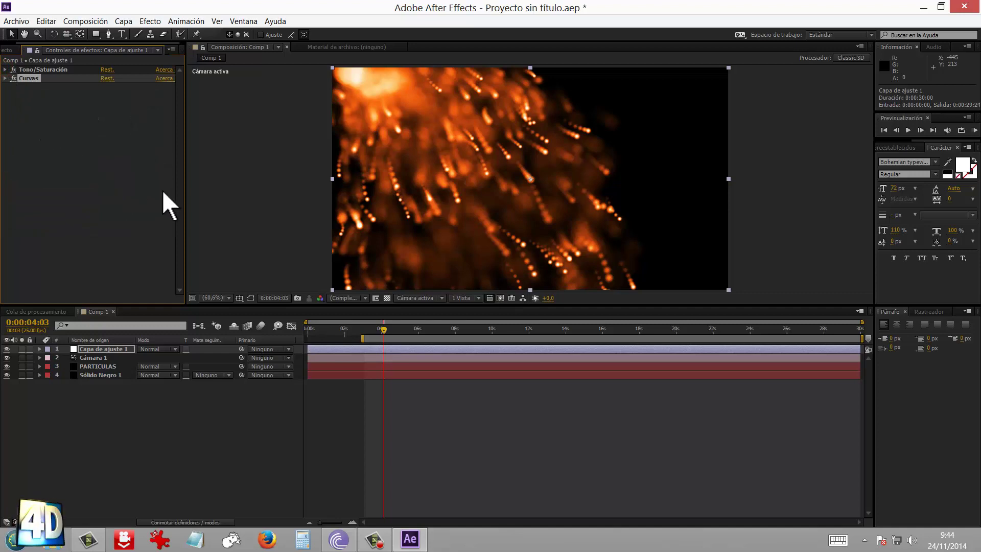
# Step: Add Trapcode Starglow and view the composition at 100%
pyautogui.rightClick(109, 174)
pyautogui.moveTo(333, 47)
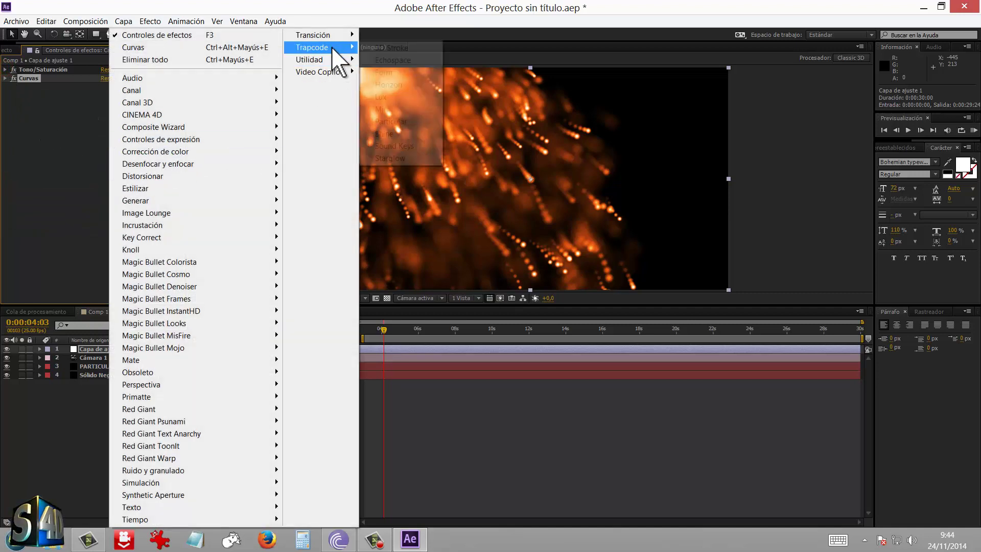
pyautogui.click(397, 157)
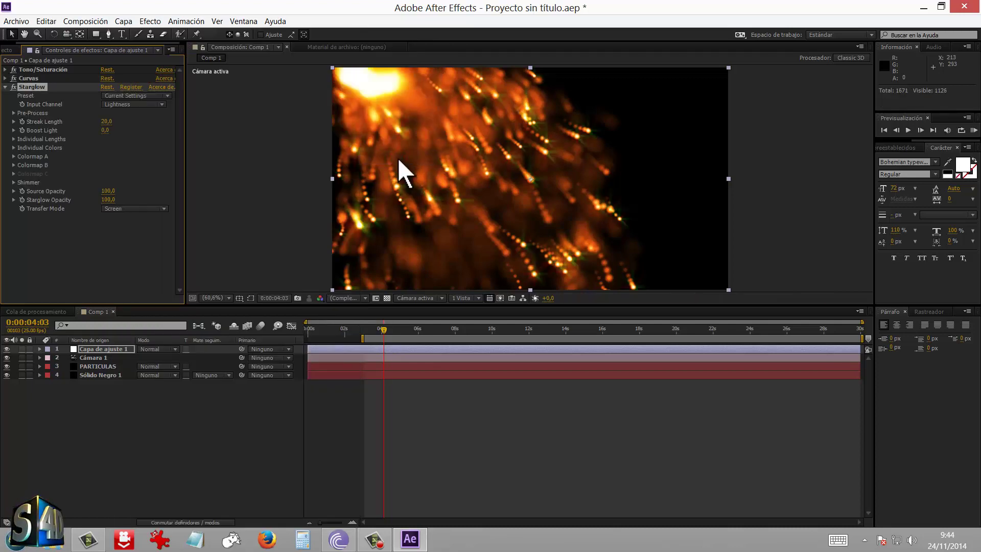
pyautogui.press('/')
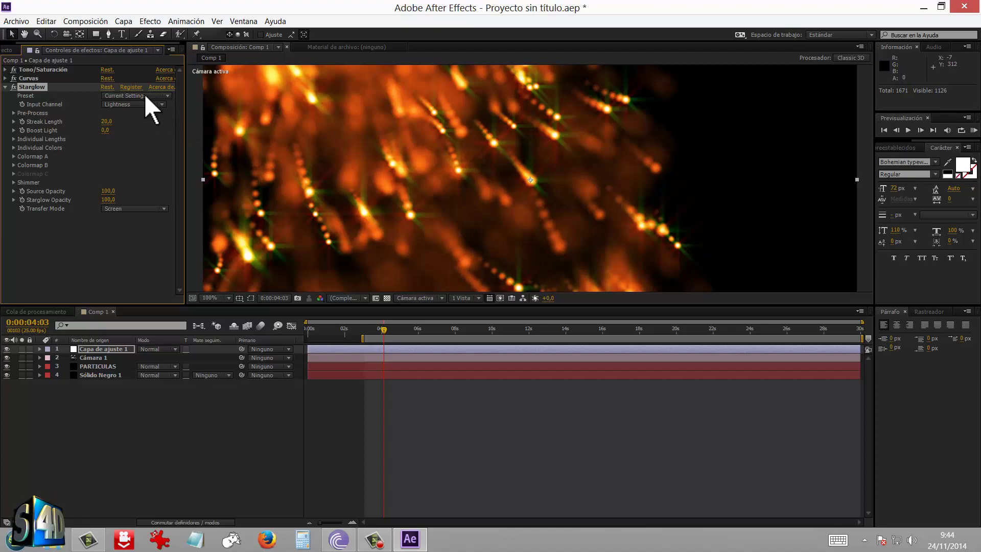
pyautogui.click(923, 8)
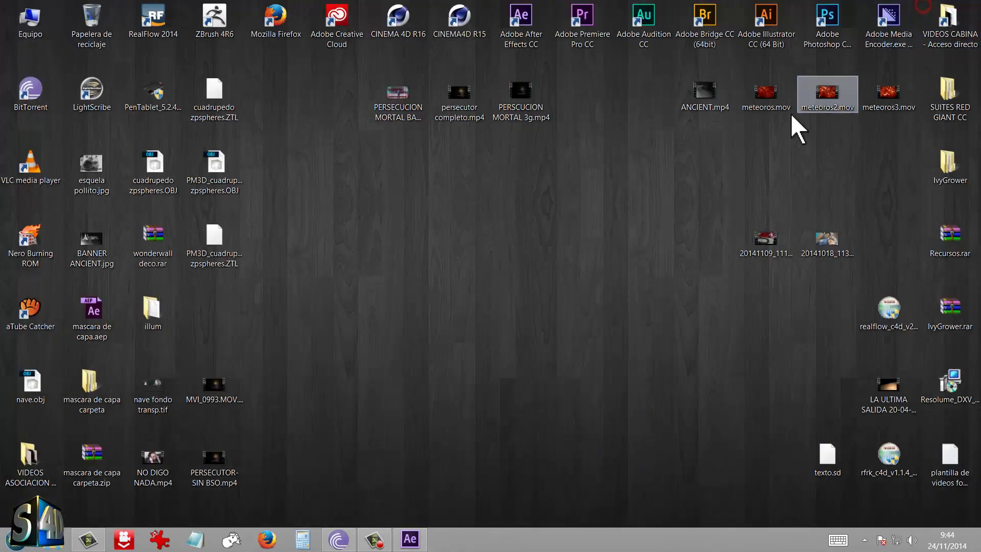
pyautogui.doubleClick(883, 90)
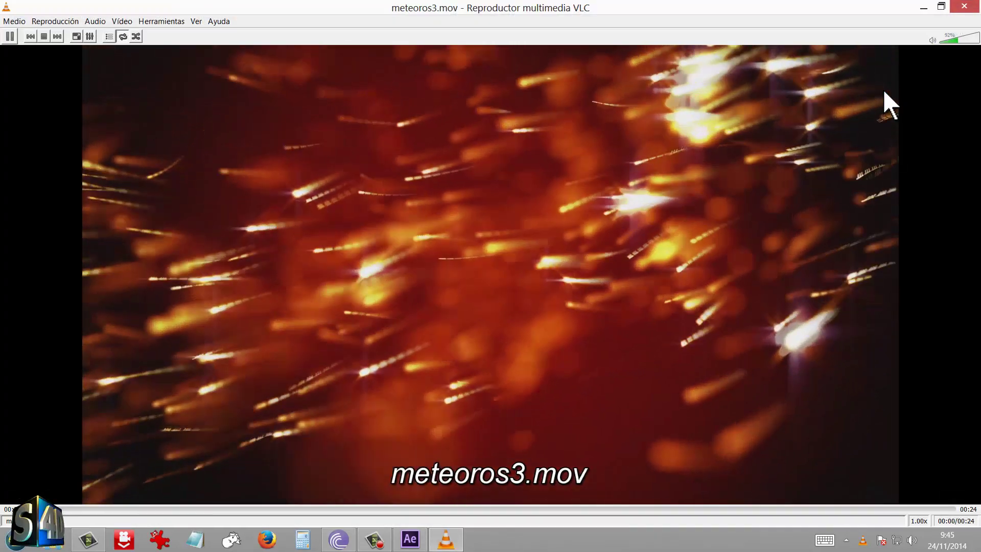
pyautogui.press('space')
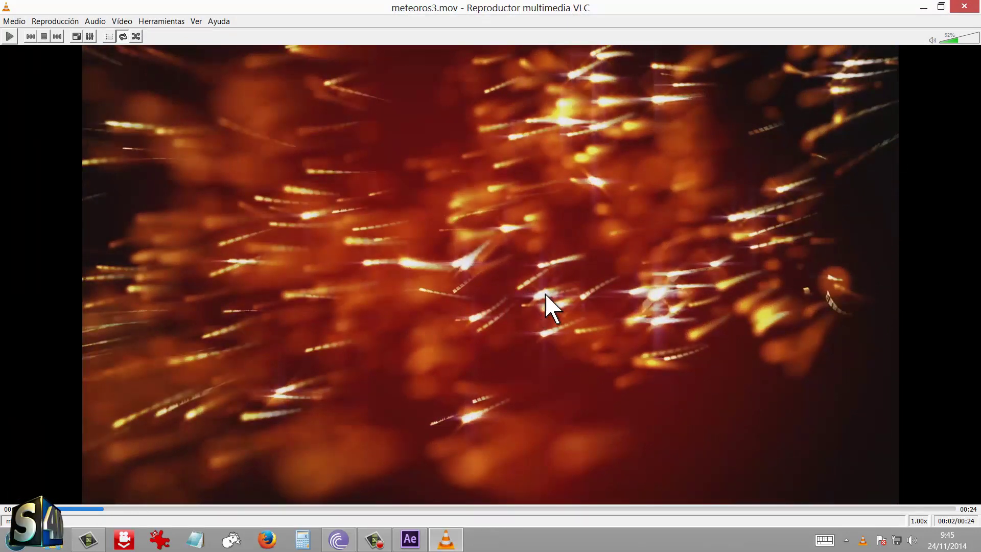
pyautogui.click(923, 7)
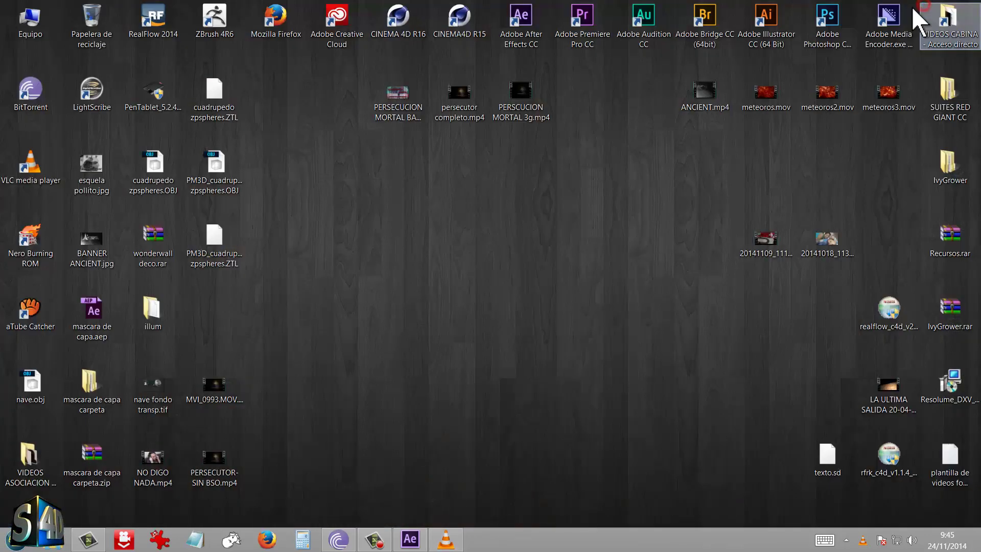
pyautogui.click(409, 539)
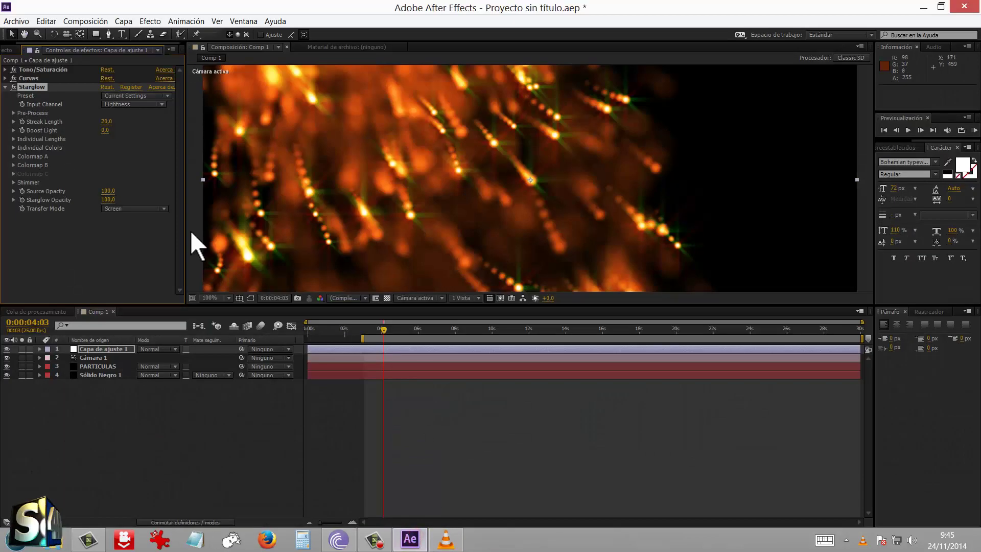
# Step: Try several Starglow presets, settling on White Star 2
pyautogui.click(135, 96)
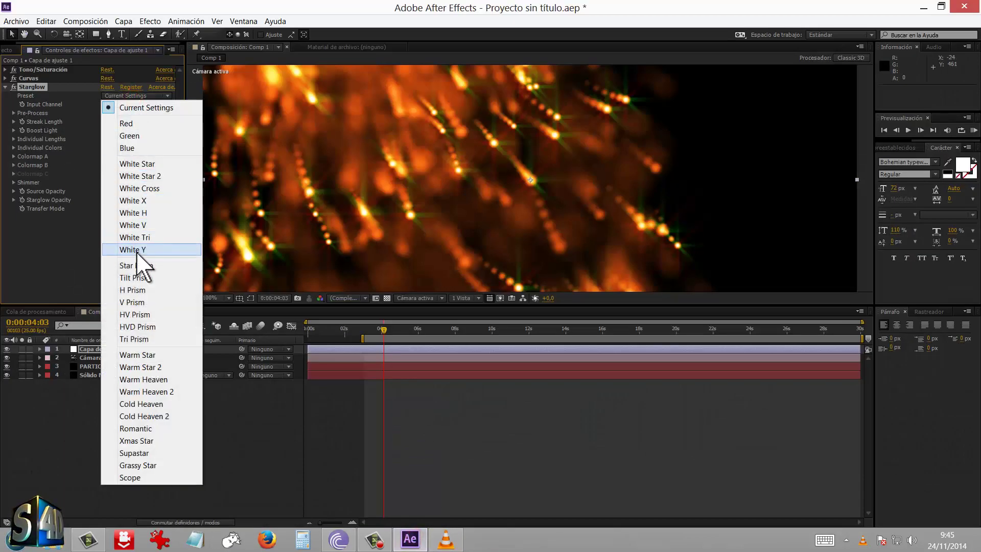
pyautogui.click(155, 354)
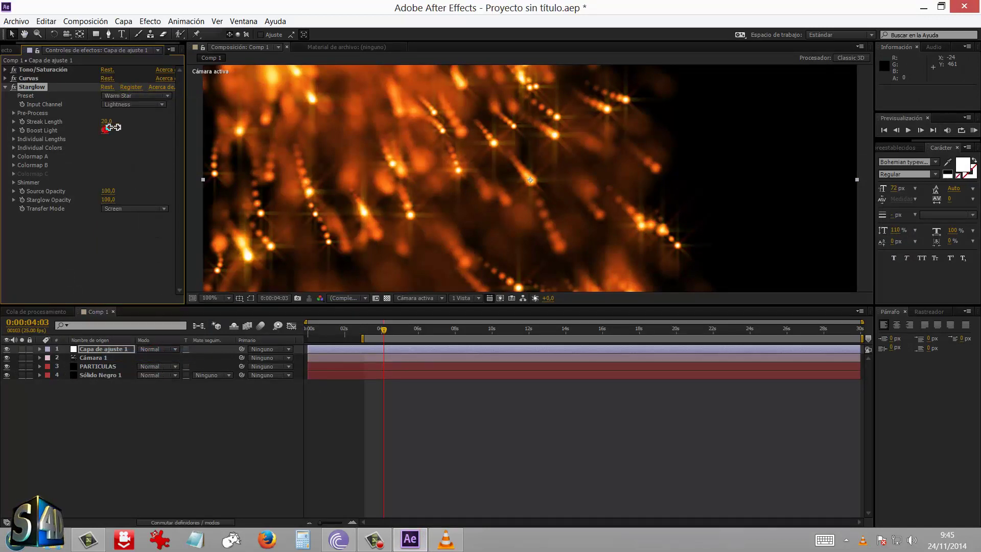
pyautogui.moveTo(113, 127); pyautogui.dragTo(136, 126)
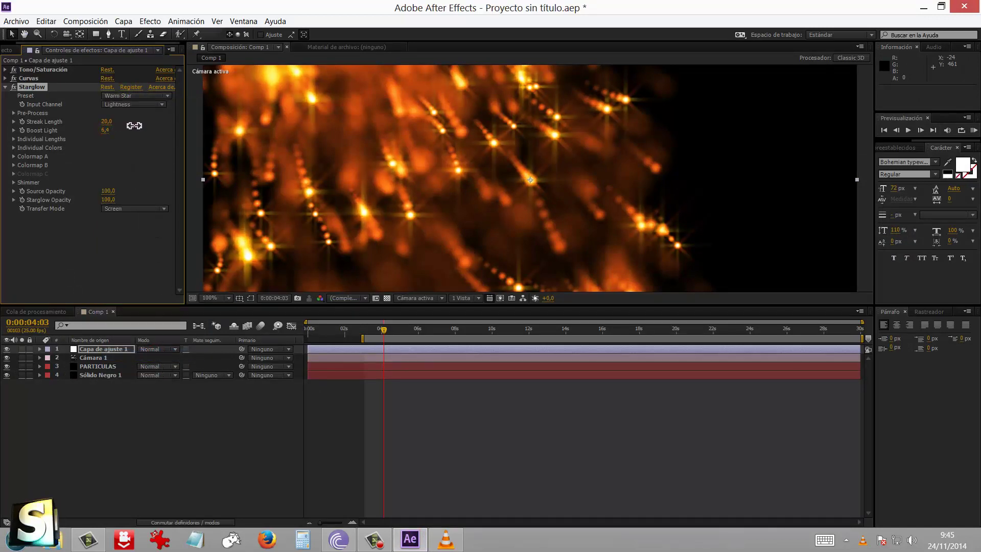
pyautogui.click(136, 96)
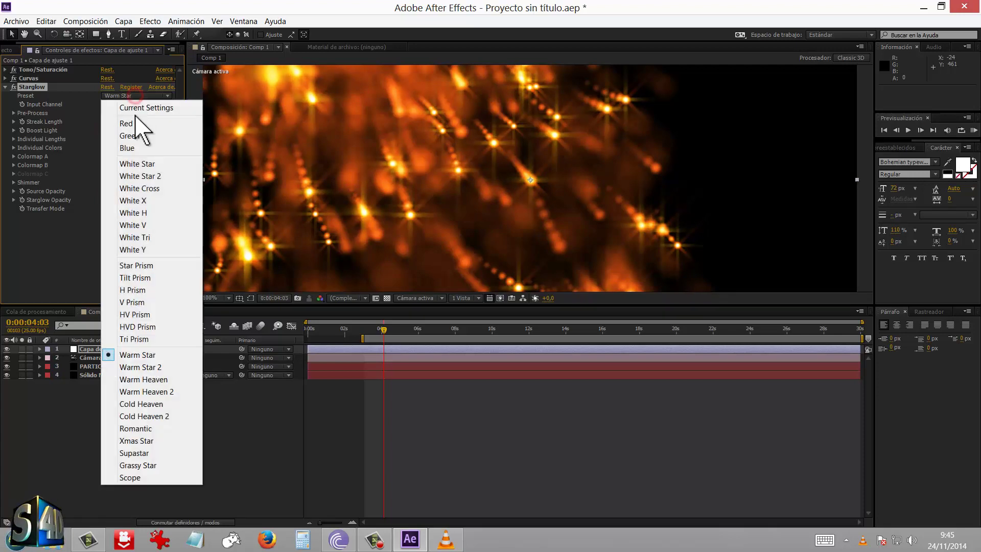
pyautogui.click(143, 225)
pyautogui.click(143, 96)
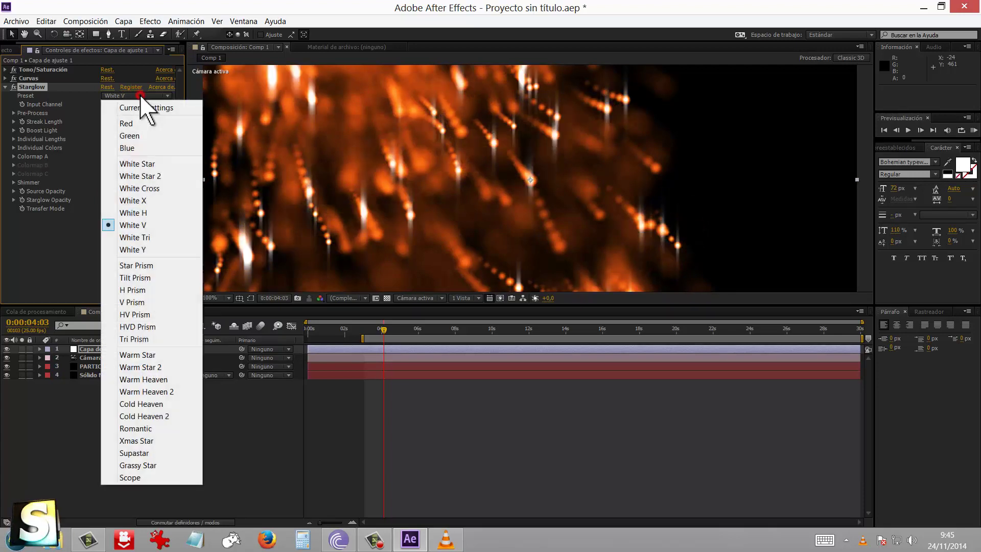
pyautogui.click(142, 214)
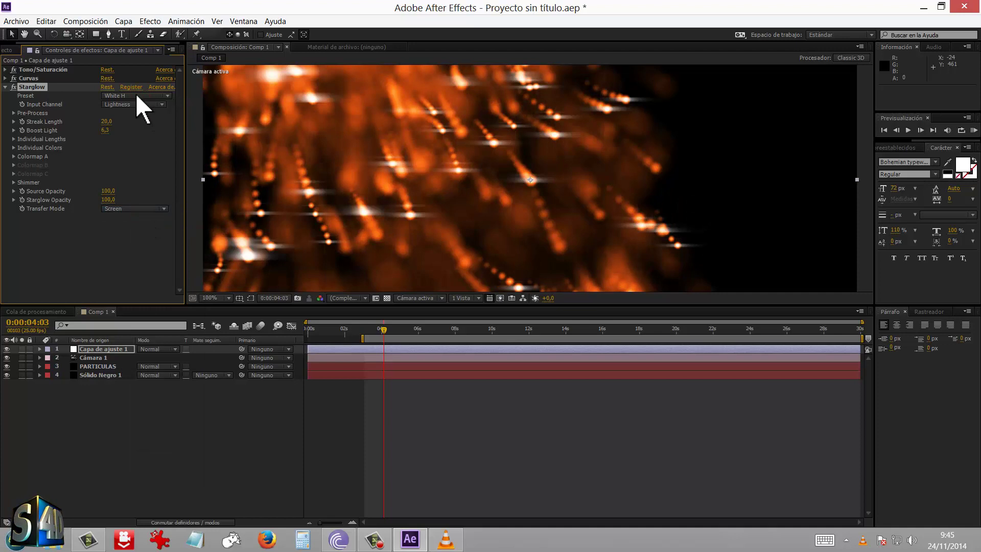
pyautogui.press(',')
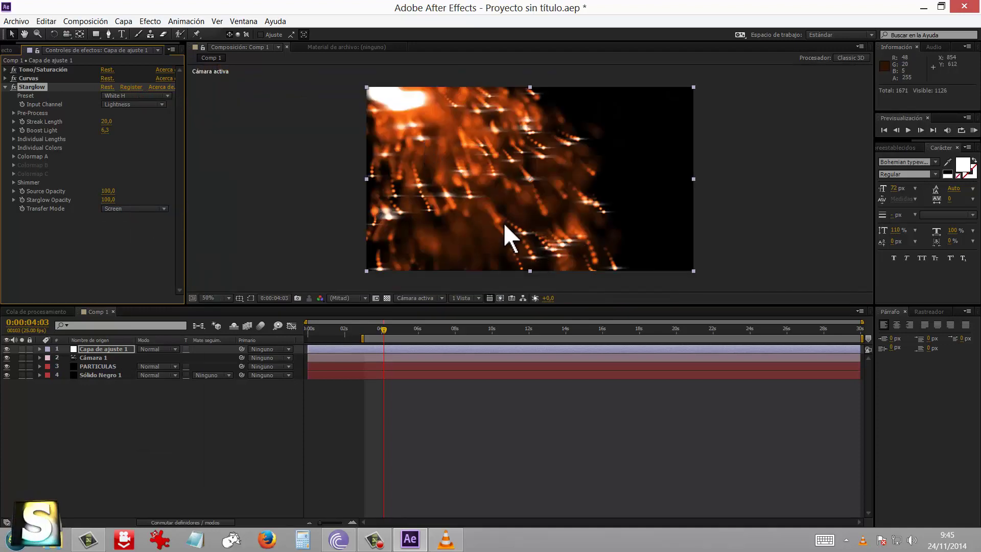
pyautogui.click(143, 97)
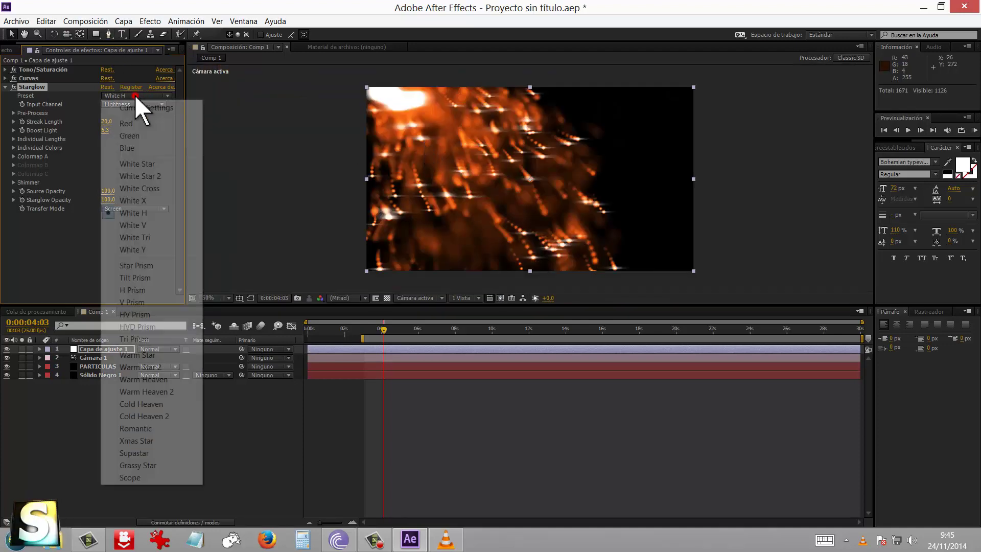
pyautogui.click(135, 238)
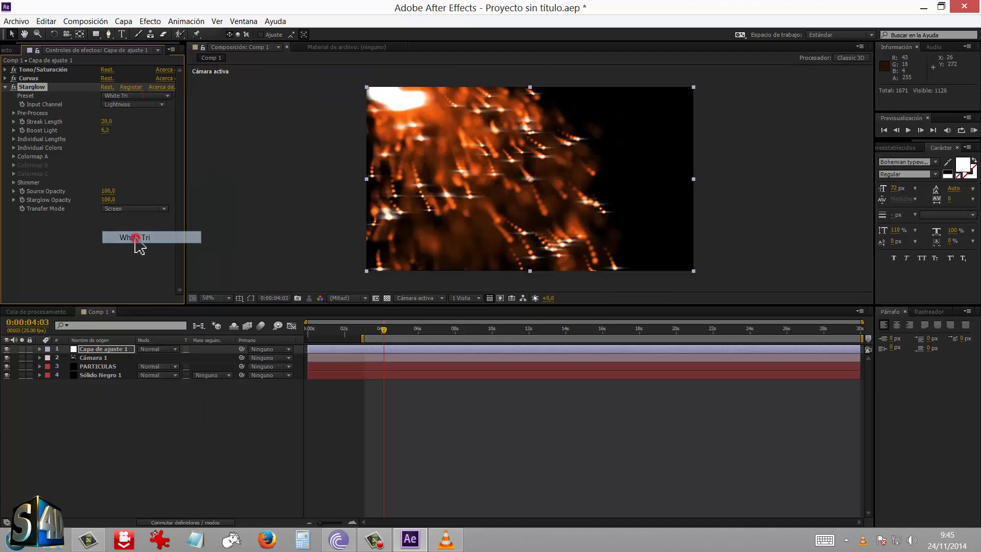
pyautogui.click(127, 96)
pyautogui.click(148, 176)
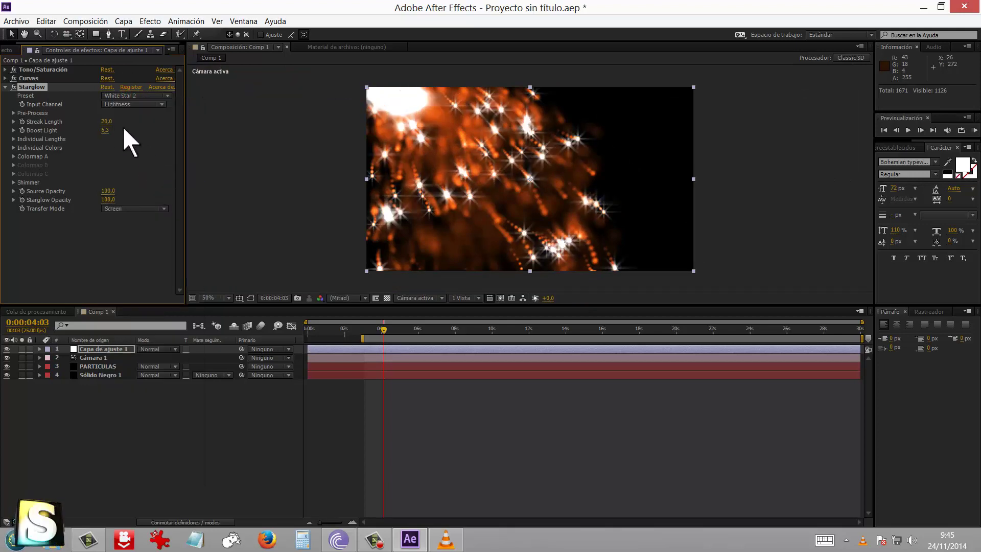
# Step: Set Starglow streak length to 27 and transfer mode to Add
pyautogui.moveTo(109, 120); pyautogui.dragTo(71, 132)
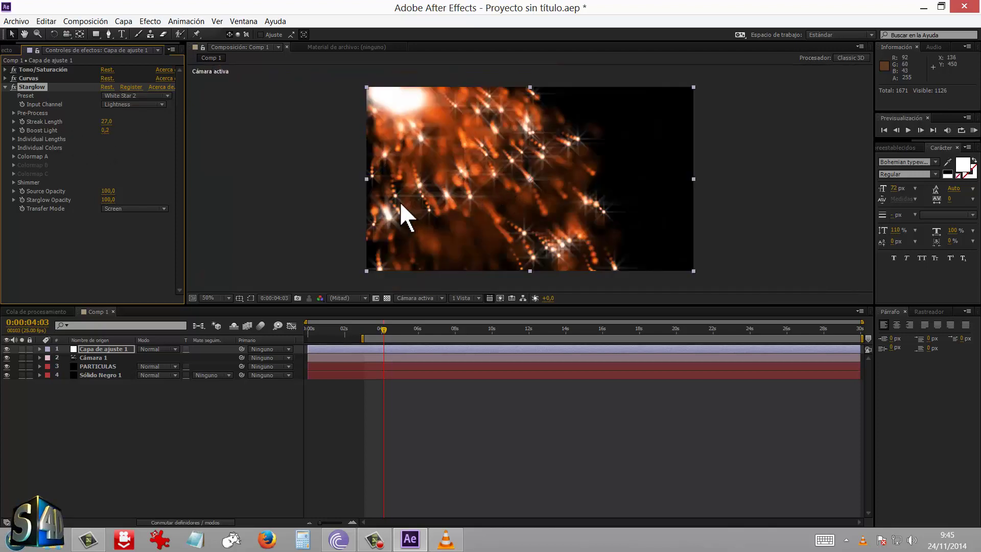
pyautogui.click(133, 208)
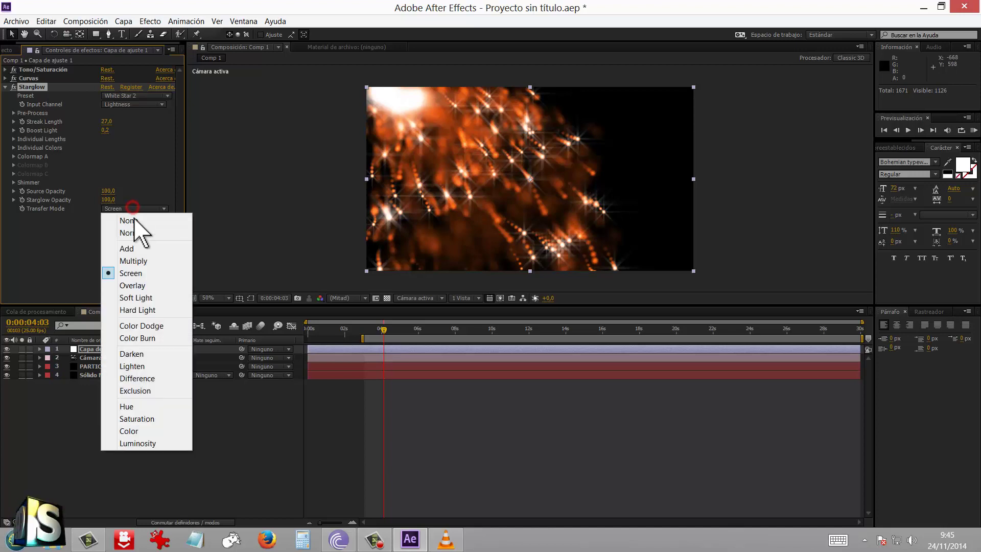
pyautogui.click(134, 250)
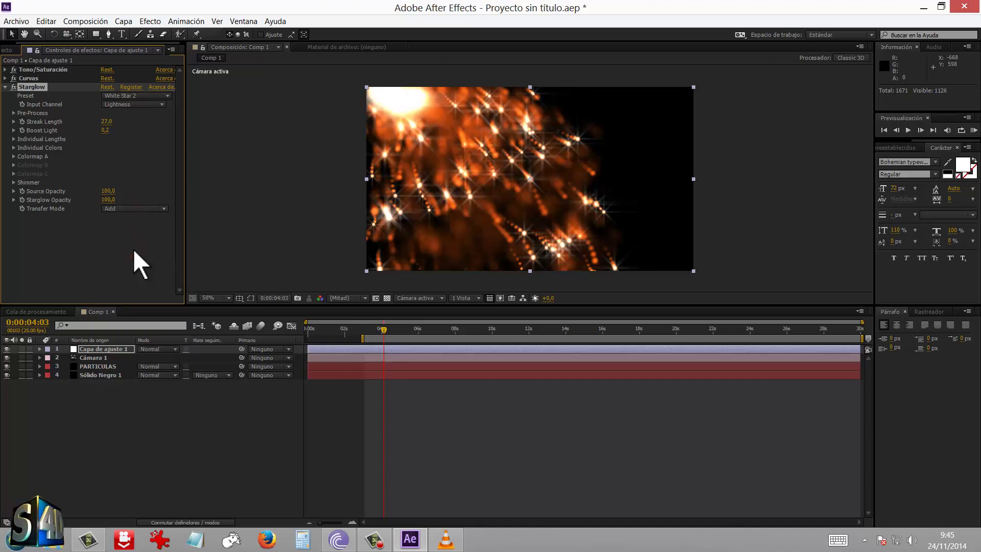
pyautogui.click(119, 207)
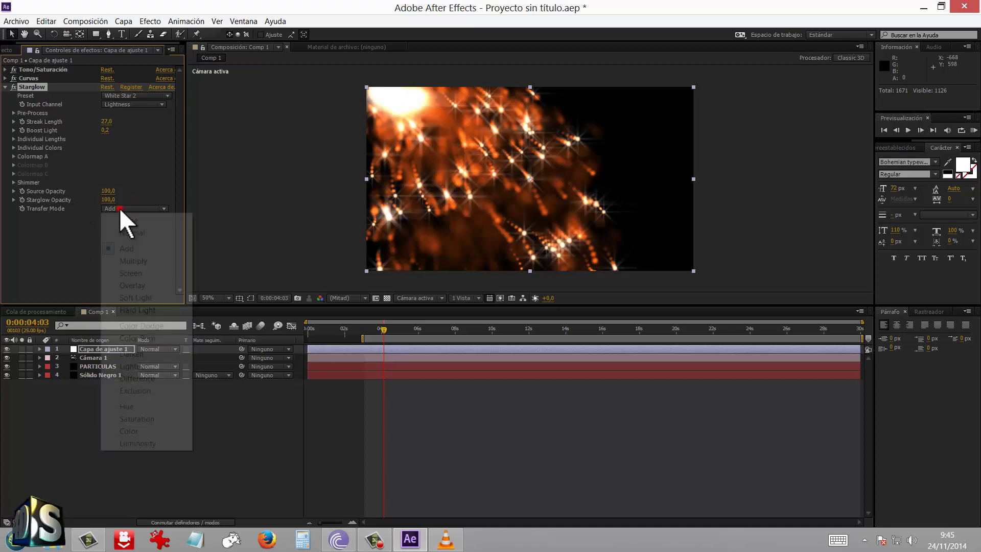
pyautogui.click(138, 233)
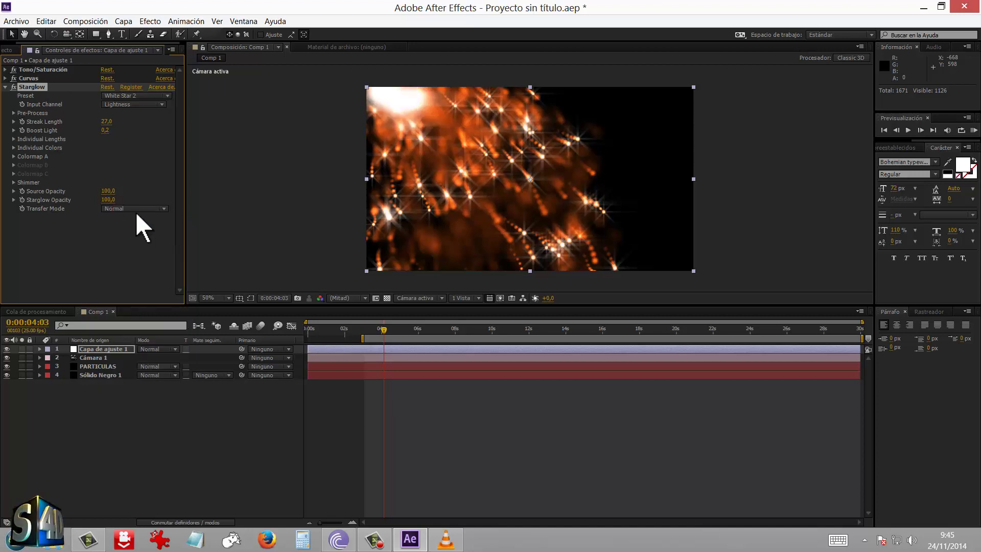
pyautogui.click(136, 208)
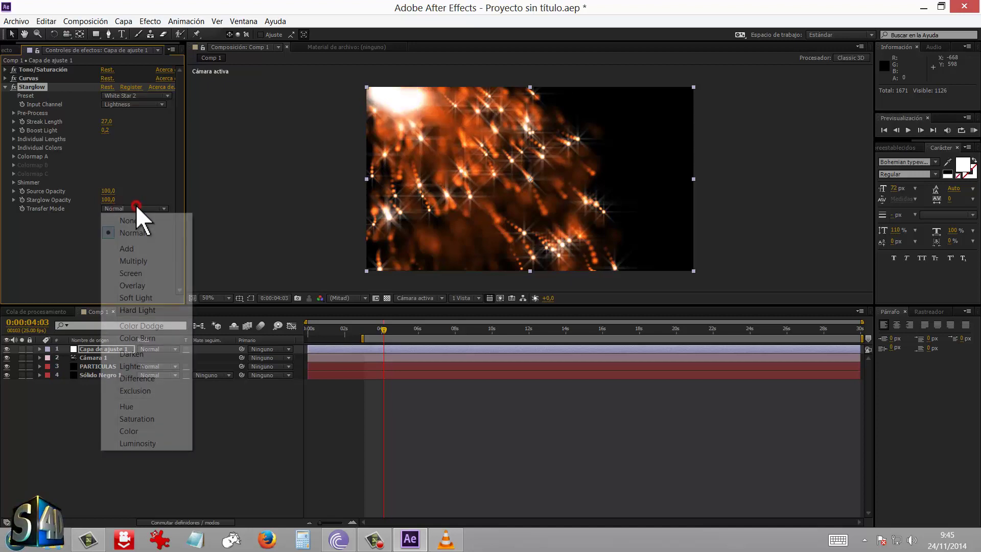
pyautogui.click(137, 249)
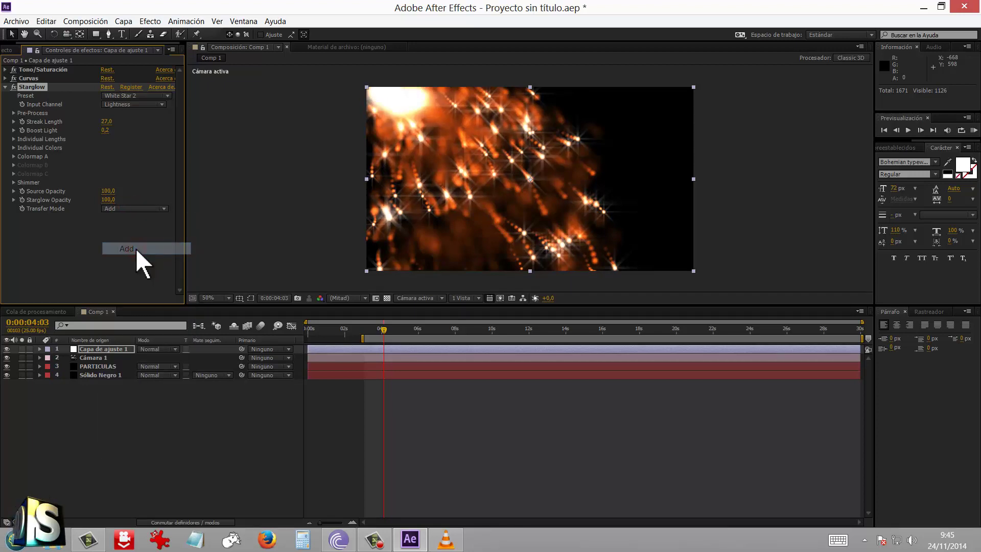
# Step: Move to 0:00:03:07, render at Completa resolution, and maximize the composition viewer
pyautogui.click(368, 330)
pyautogui.click(356, 297)
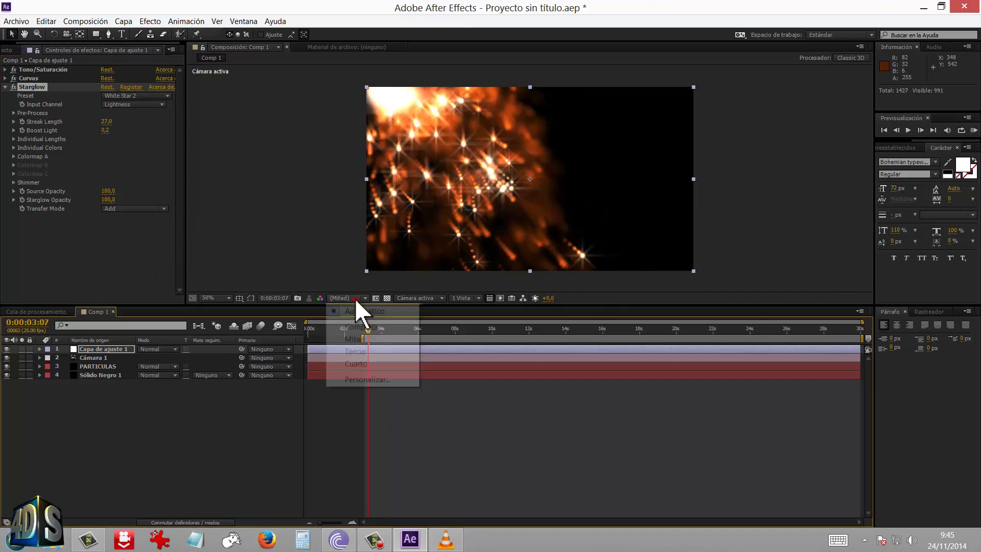
pyautogui.click(363, 328)
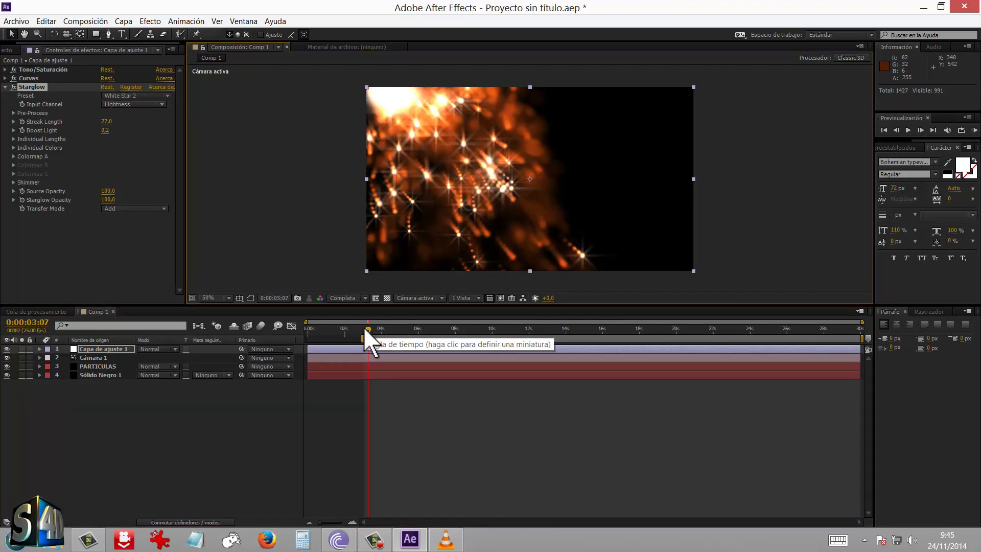
pyautogui.press('`')
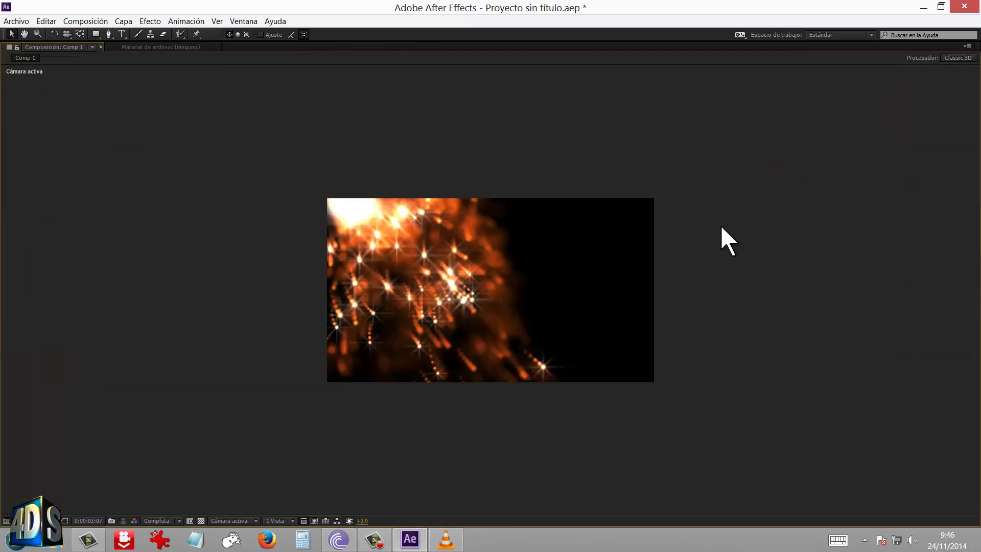
# Step: RAM-preview the orange starry burst, then stop it to restore the workspace
pyautogui.press('KP_0')
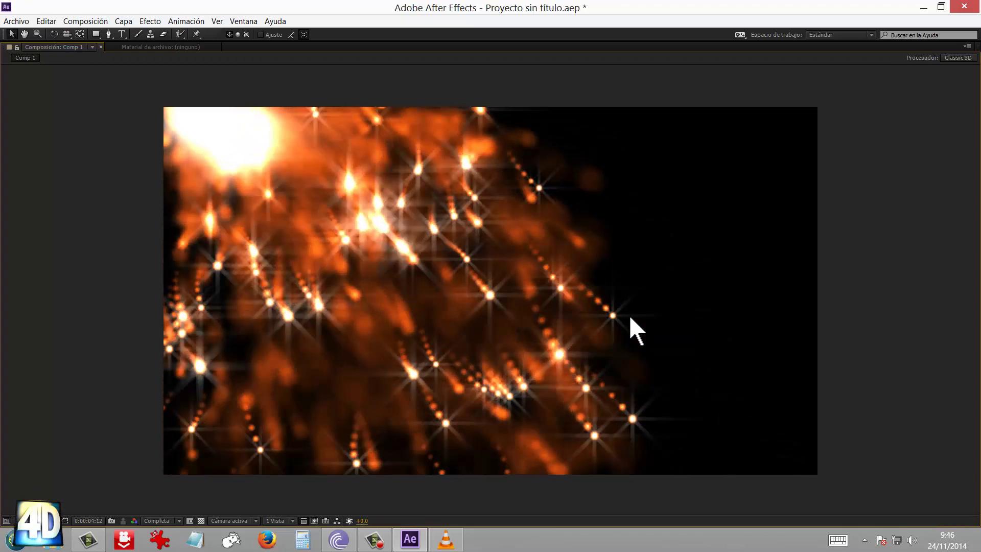
pyautogui.press('space')
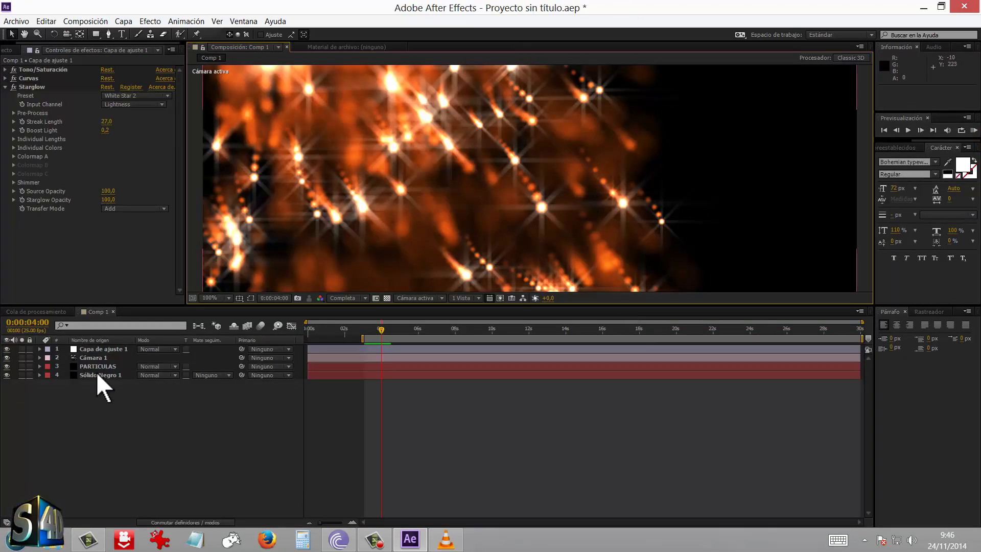
# Step: Hide the adjustment layer and set PARTICULAS' Eco to -0,010 echo time and 15 echoes
pyautogui.click(6, 88)
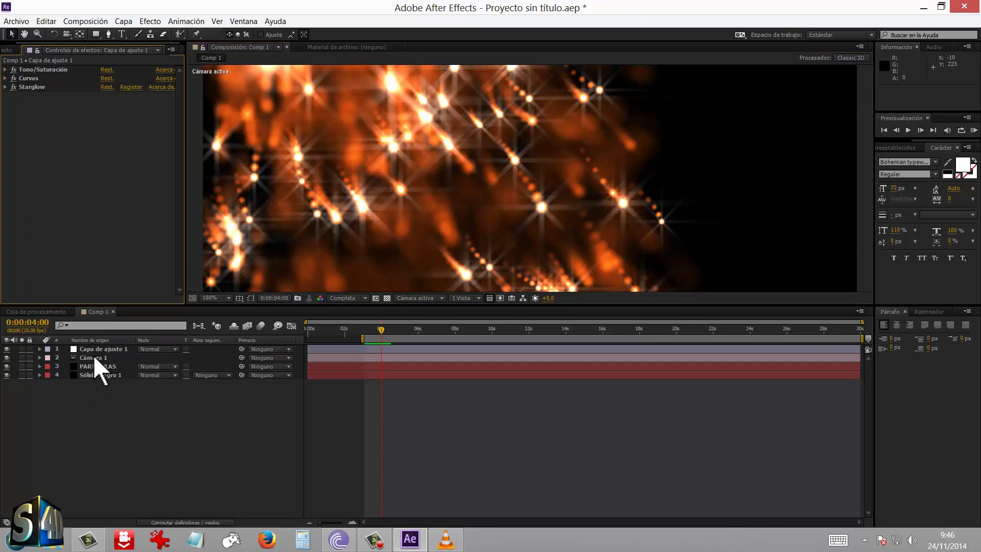
pyautogui.click(6, 349)
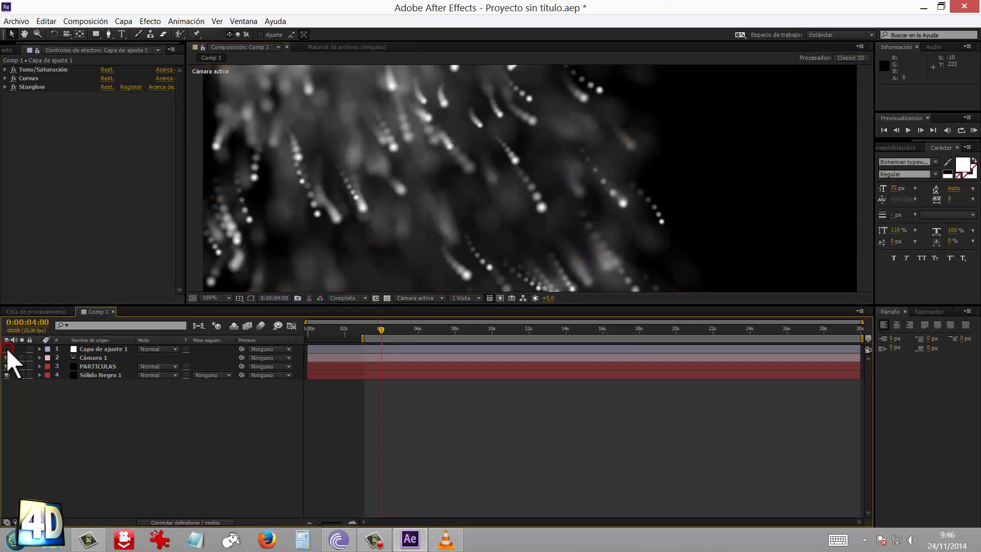
pyautogui.click(94, 366)
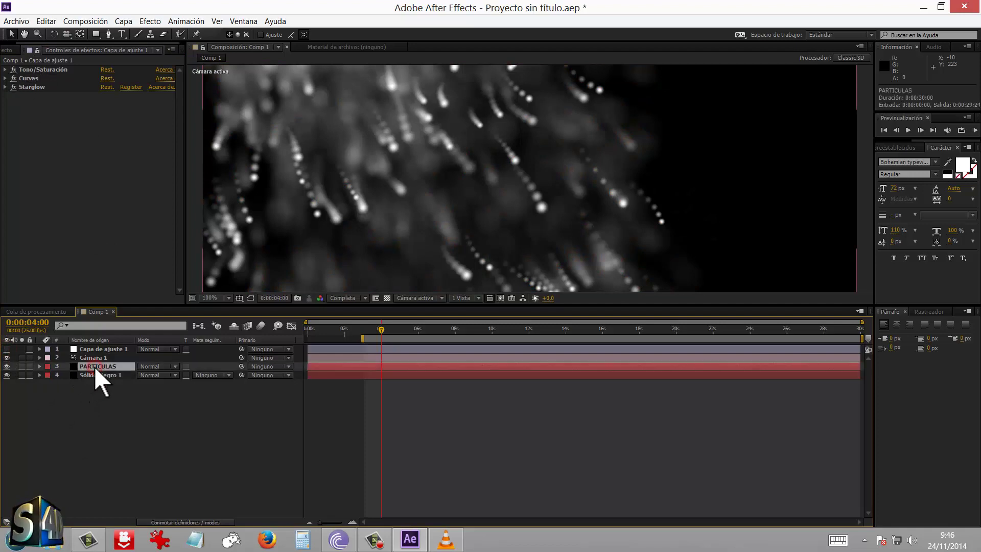
pyautogui.click(5, 78)
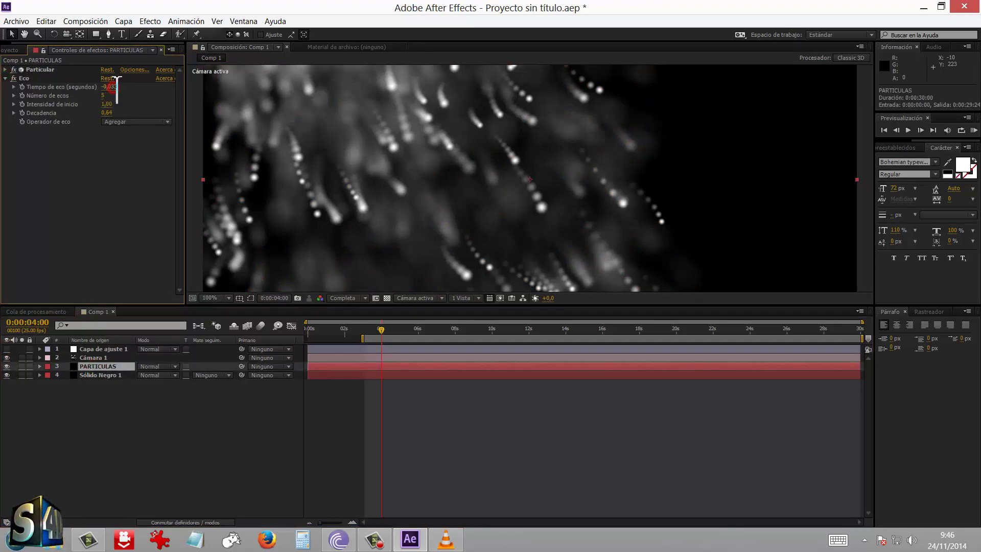
pyautogui.press('Home')
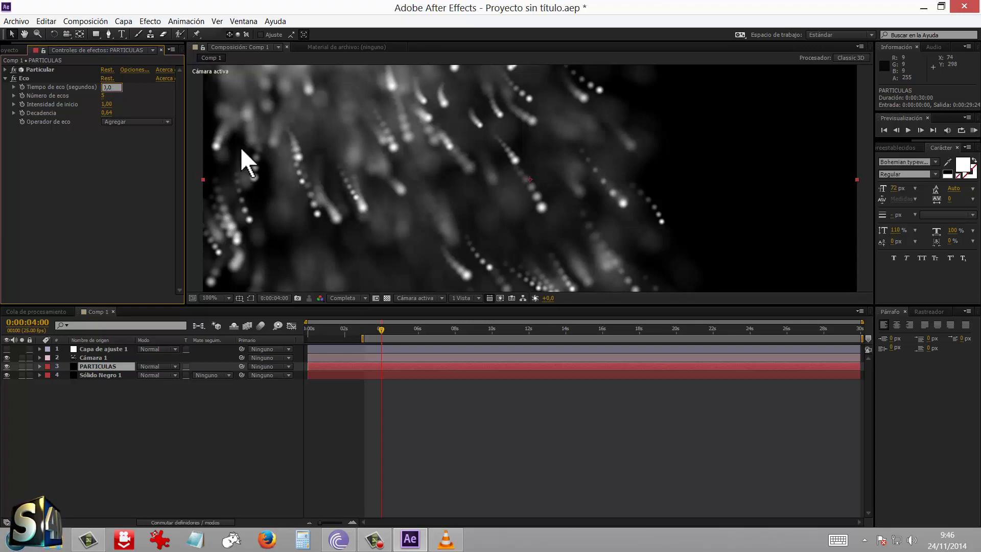
pyautogui.press('Return')
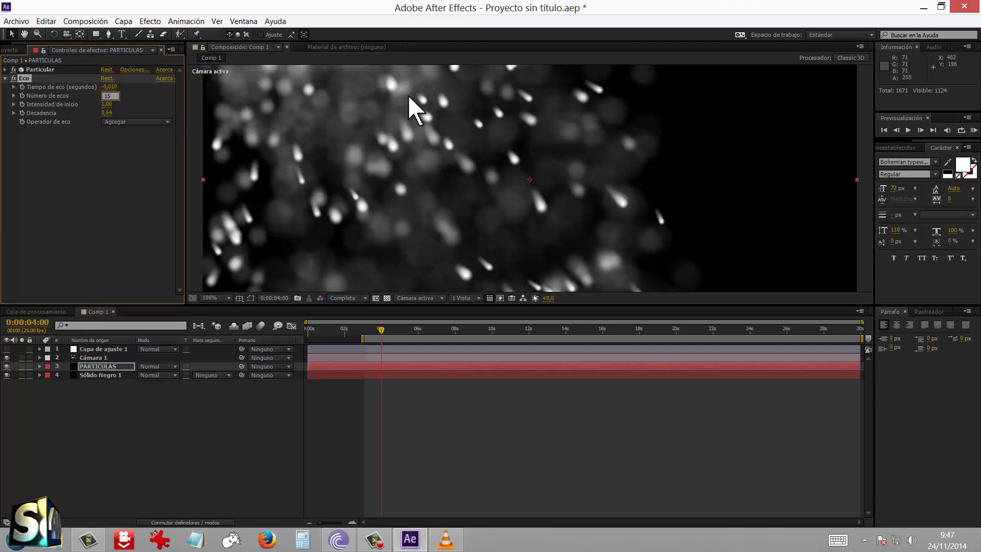
pyautogui.press('Return')
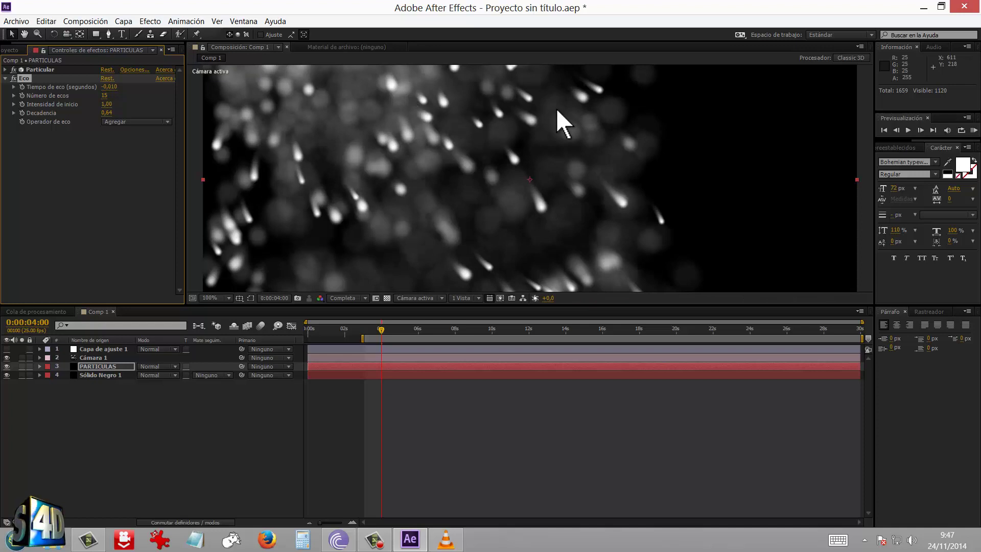
# Step: Preview the raw particle trails with the view at 50%
pyautogui.press(',')
pyautogui.press('.')
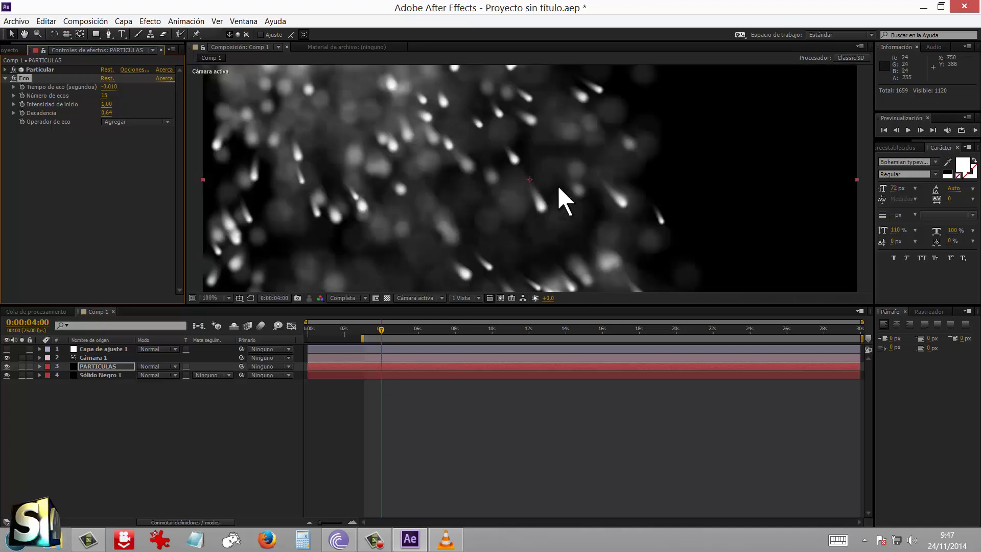
pyautogui.press(',')
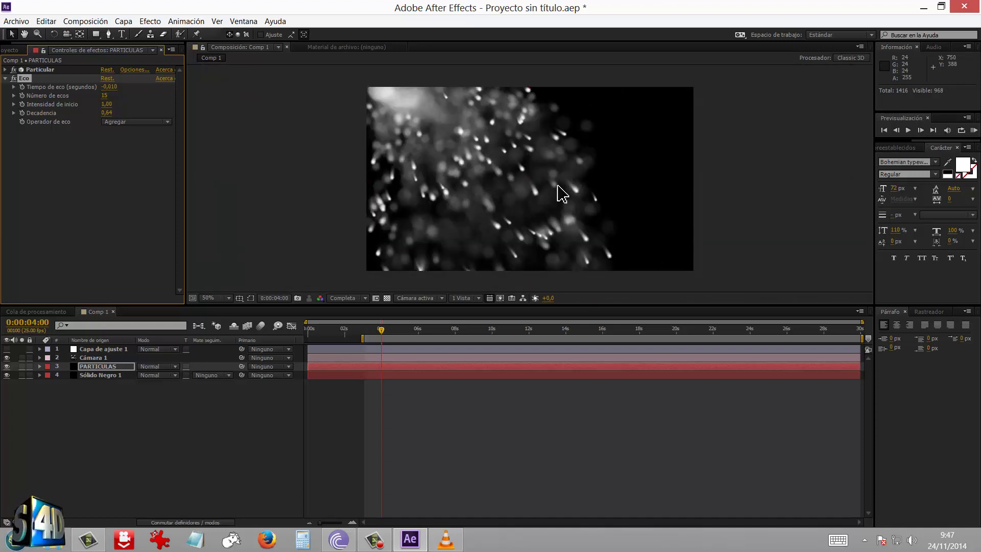
pyautogui.press('KP_0')
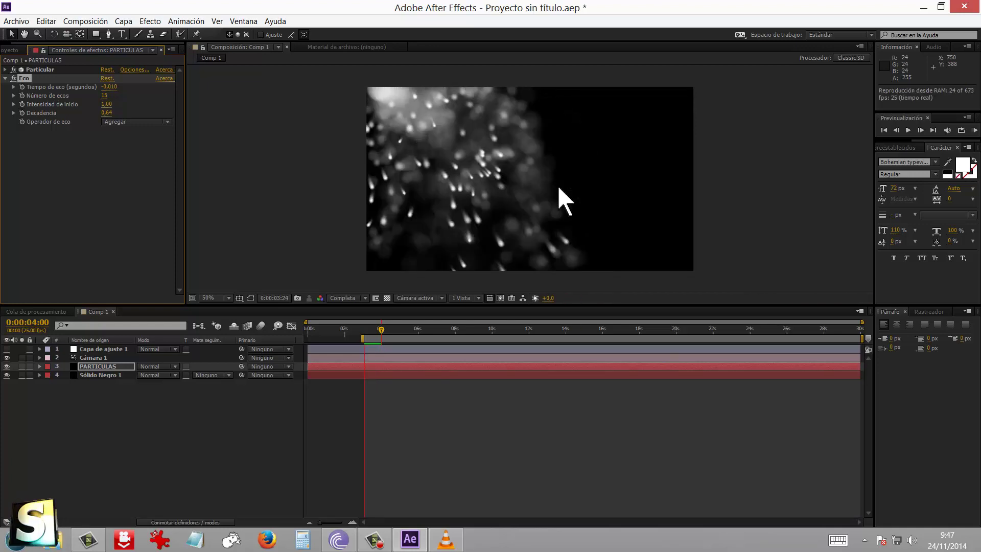
pyautogui.press('space')
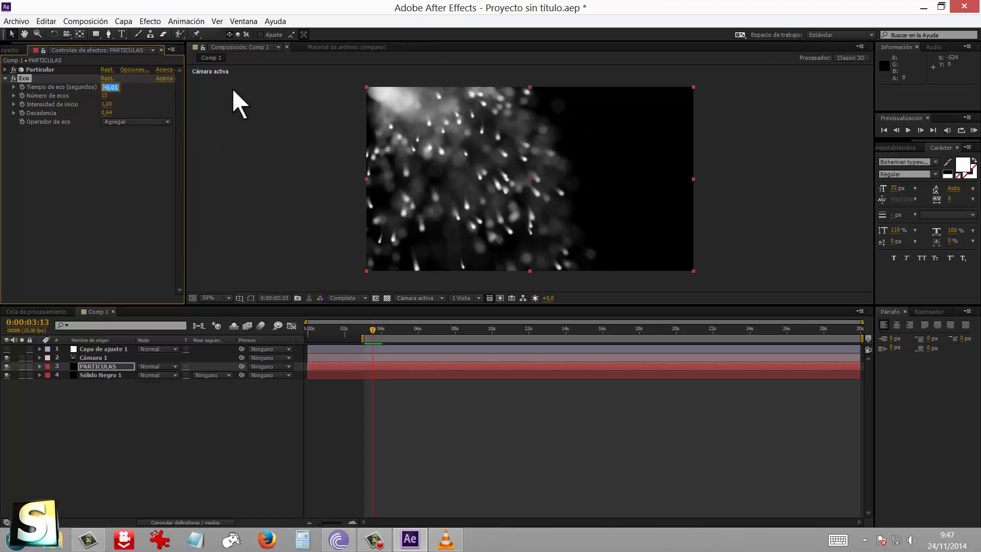
pyautogui.write('-0,0')
# Step: Change the echo time to -0,050 and preview the dotted streaks
pyautogui.press('Return')
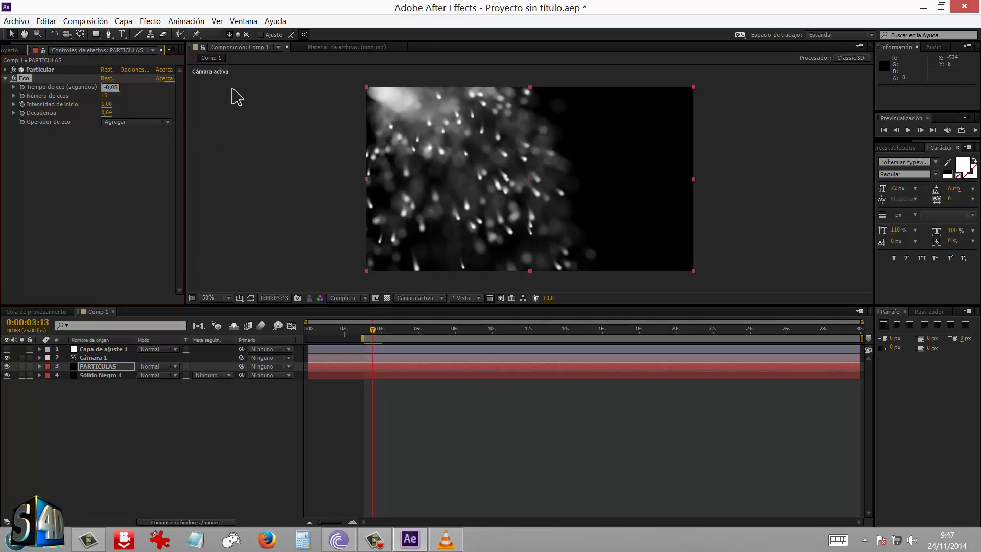
pyautogui.write('50')
pyautogui.press('Return')
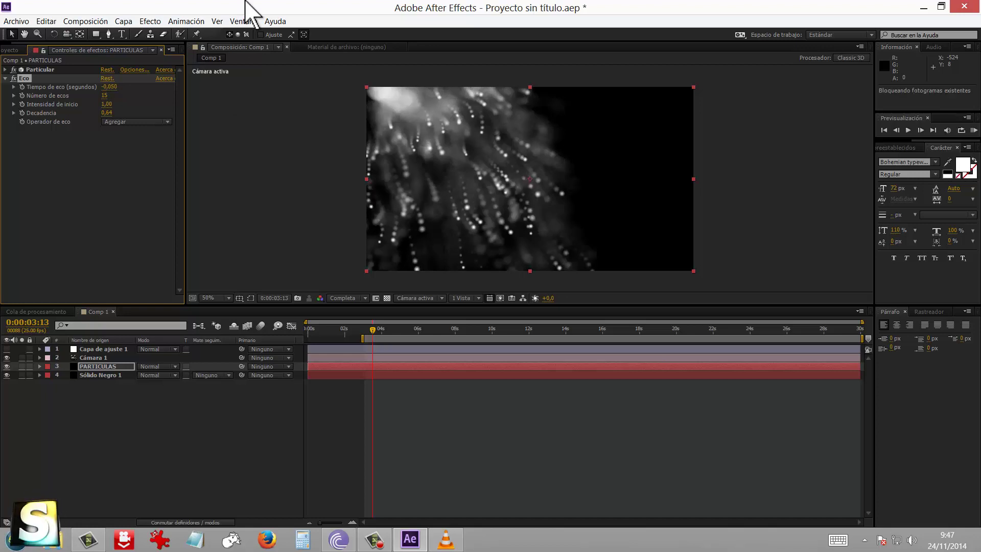
pyautogui.press('KP_0')
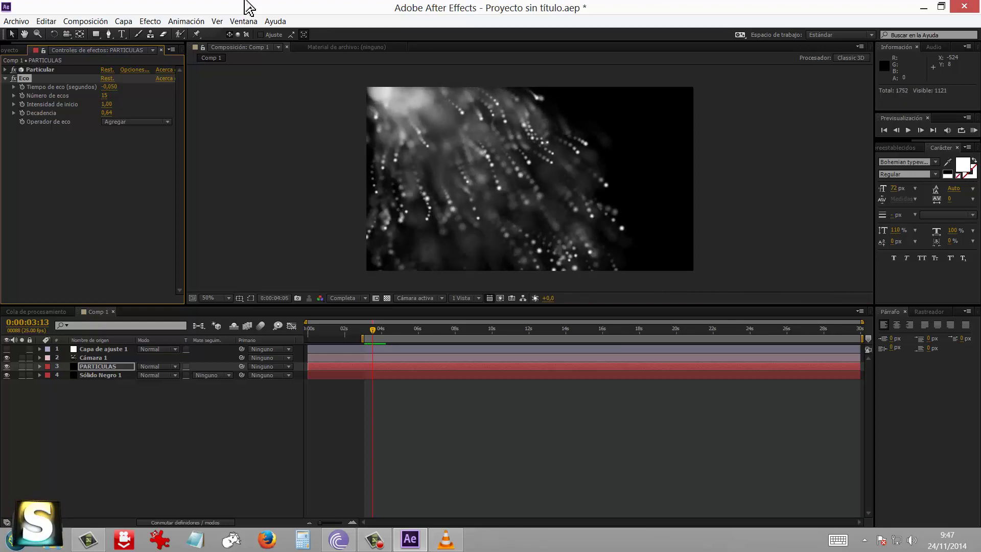
pyautogui.press('space')
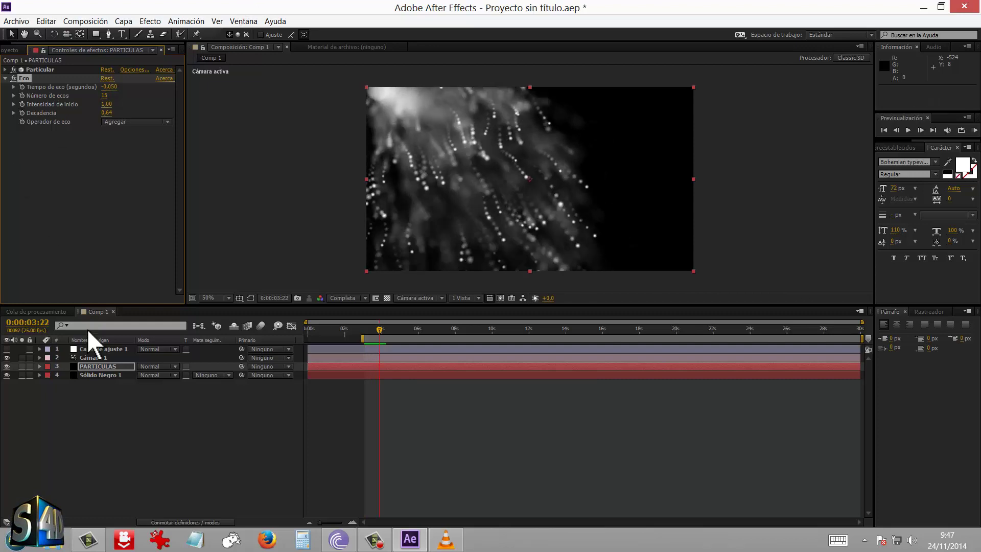
# Step: Orbit Cámara 1 to reframe the particle burst
pyautogui.click(100, 357)
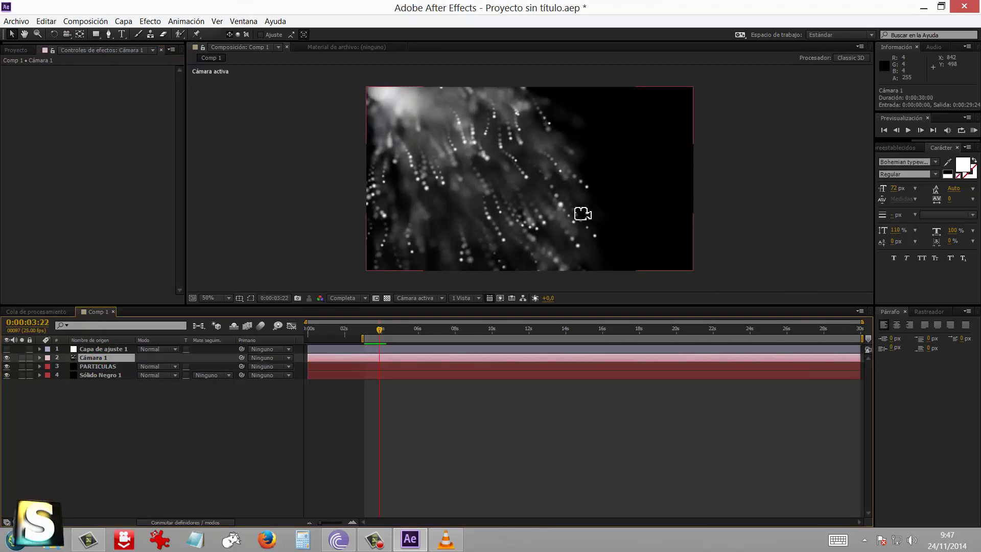
pyautogui.press('c')
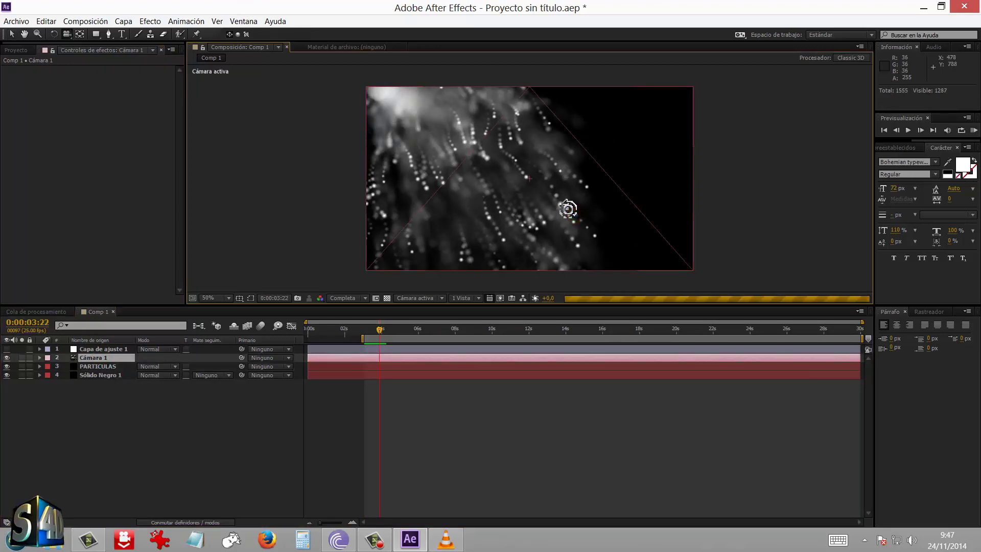
pyautogui.moveTo(567, 208); pyautogui.dragTo(569, 208)
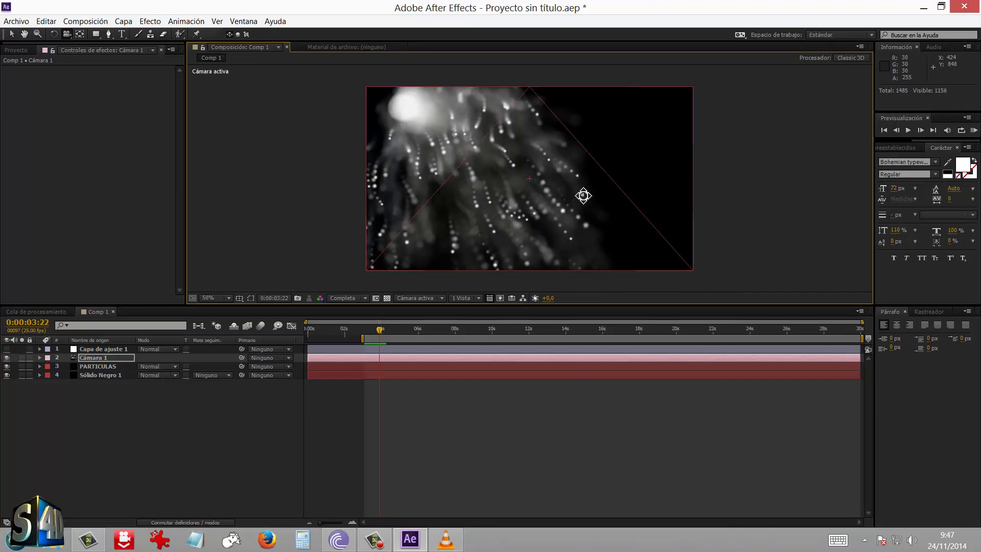
pyautogui.moveTo(583, 195); pyautogui.dragTo(597, 185)
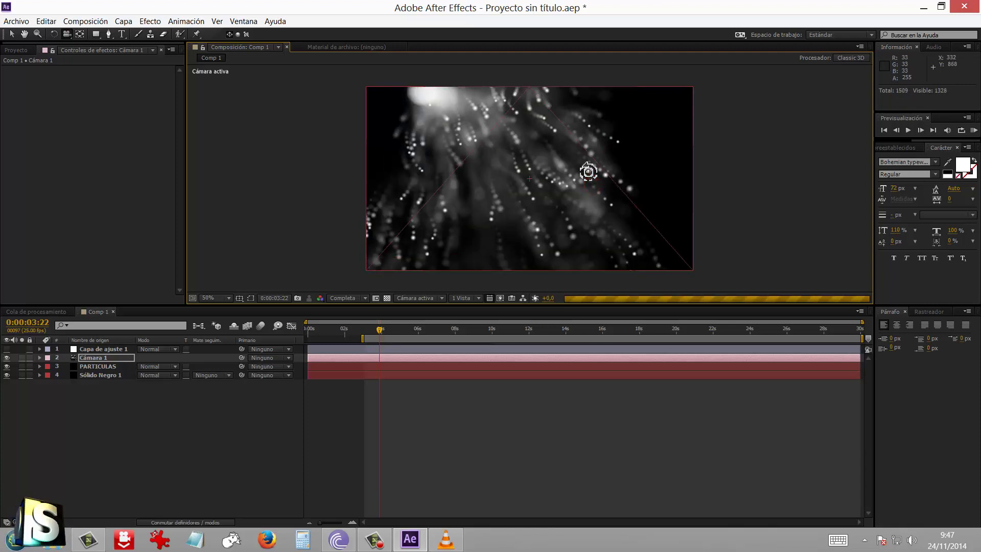
pyautogui.moveTo(588, 172); pyautogui.dragTo(588, 172)
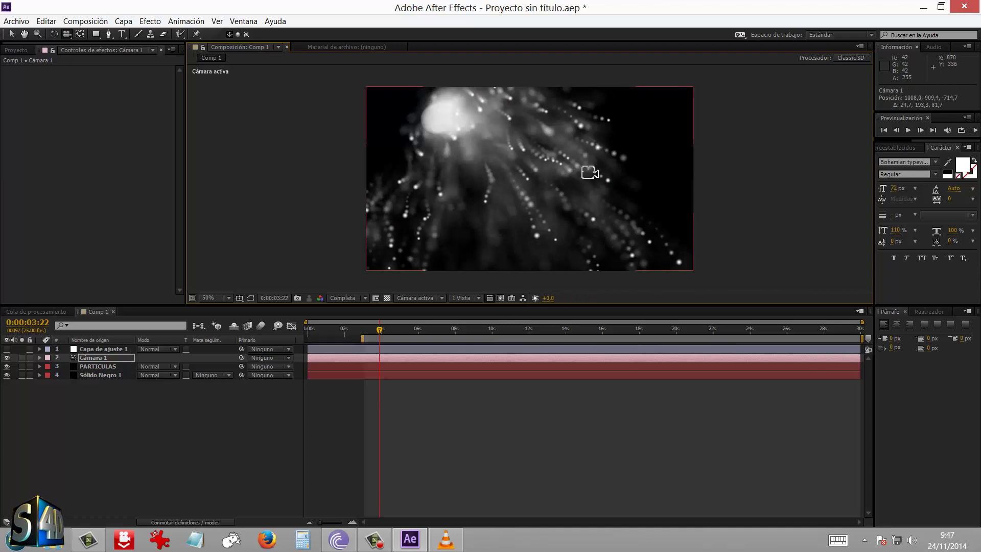
# Step: Re-enable the adjustment layer, preview, set resolution to Cuarto and go to 0:00:08:24
pyautogui.click(7, 349)
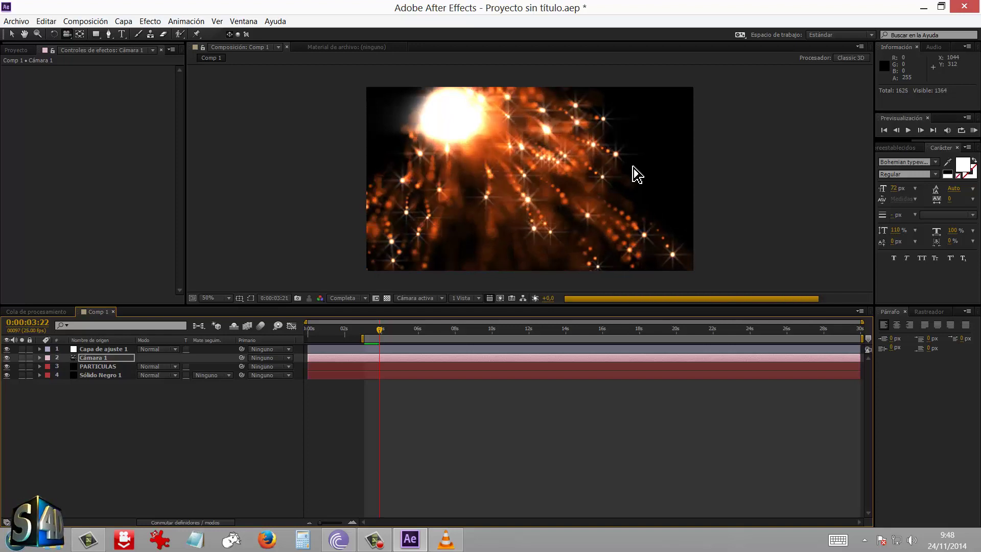
pyautogui.press('space')
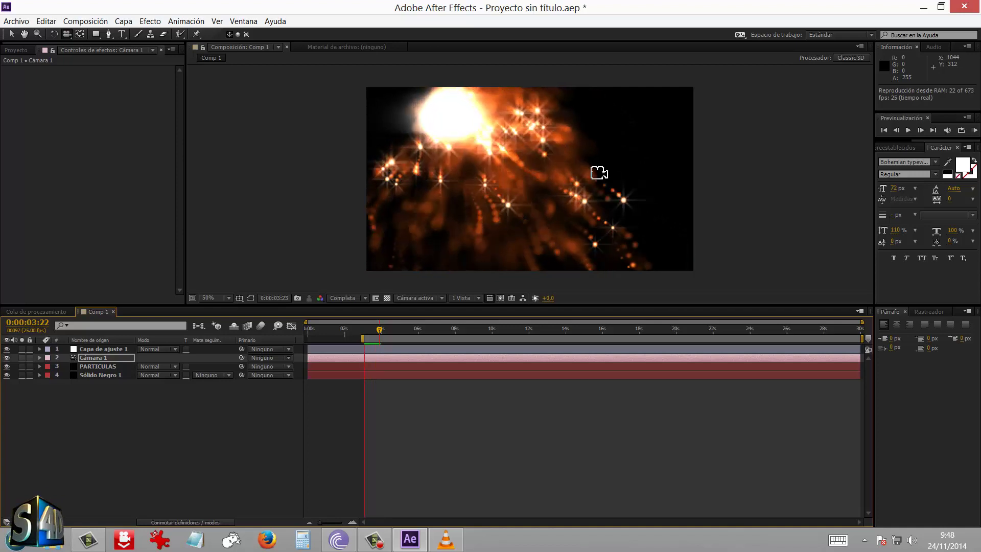
pyautogui.scroll(2, 593, 189)
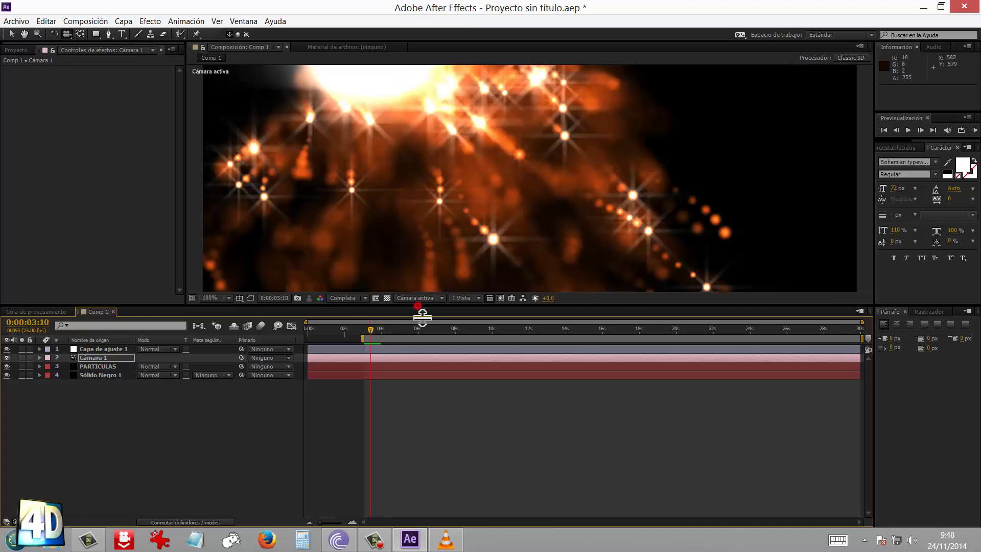
pyautogui.moveTo(422, 307); pyautogui.dragTo(443, 344)
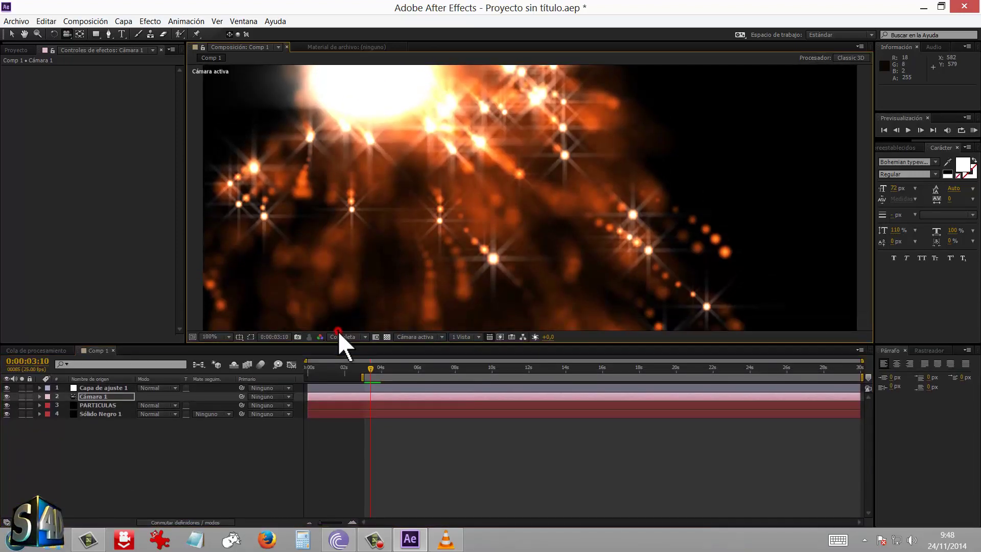
pyautogui.click(338, 332)
pyautogui.click(359, 401)
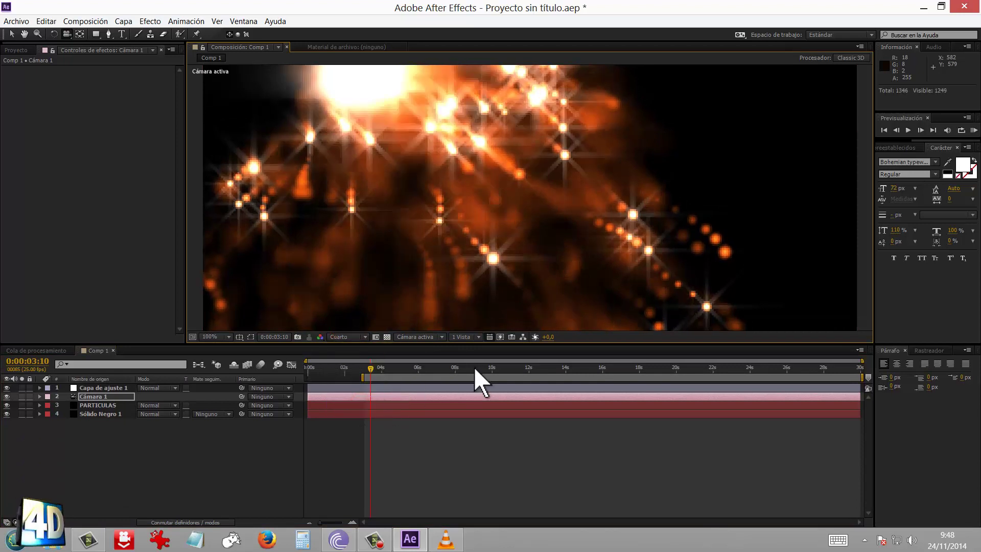
pyautogui.moveTo(374, 367); pyautogui.dragTo(398, 370)
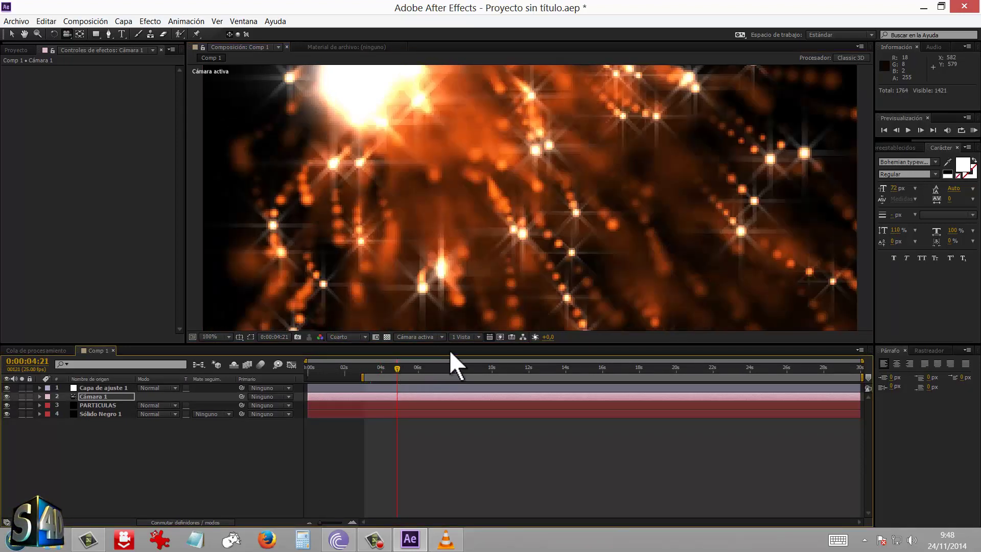
pyautogui.scroll(-2, 551, 276)
pyautogui.click(472, 368)
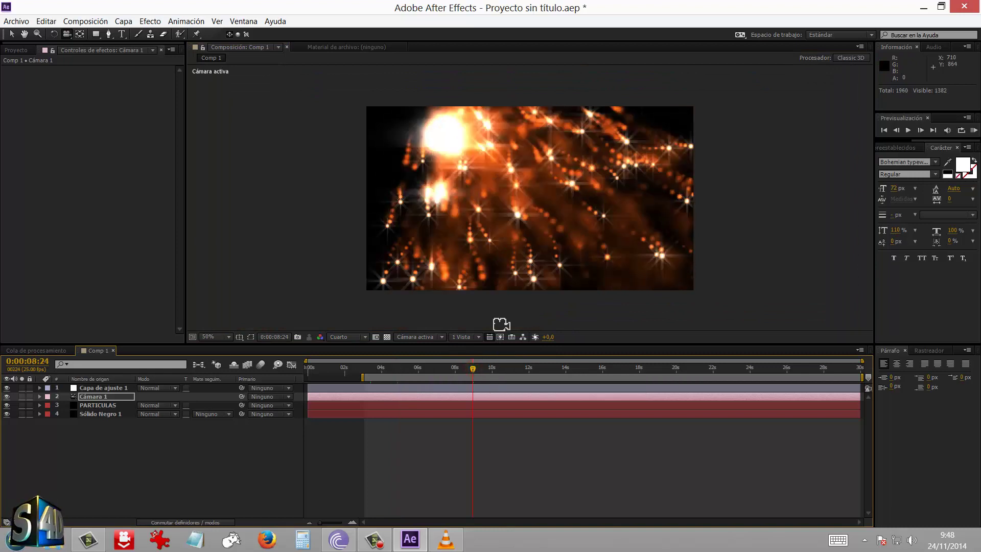
# Step: List the PARTICULAS layer's effects, then select the camera layer
pyautogui.click(108, 403)
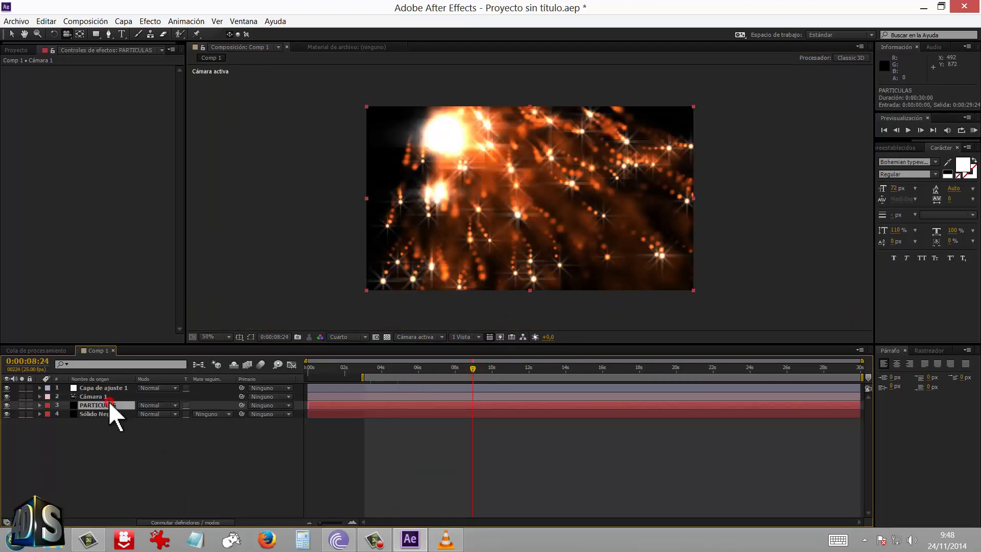
pyautogui.click(39, 404)
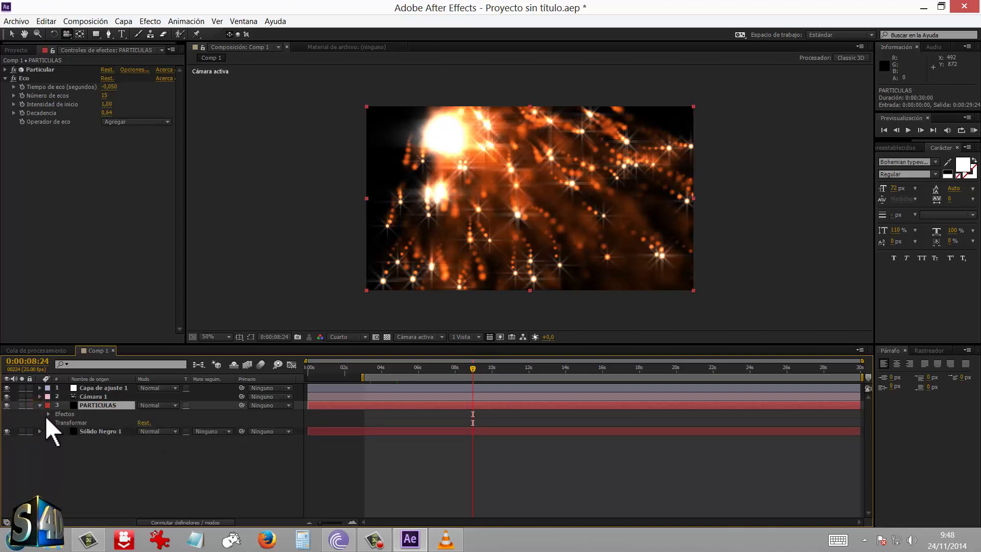
pyautogui.click(46, 414)
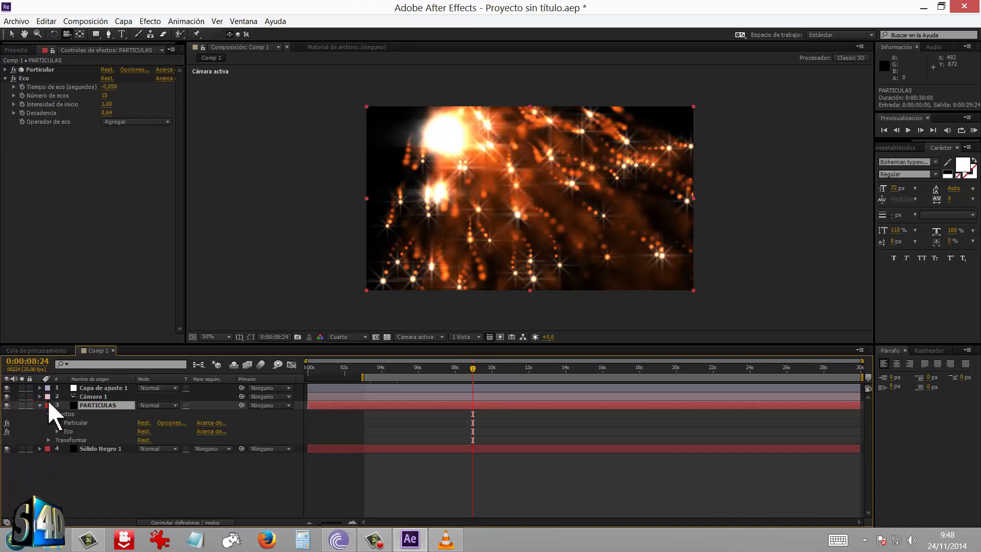
pyautogui.click(81, 394)
# Step: Set Cámara 1's focus distance to about 462,4 pixels with preview resolution at Completa
pyautogui.click(40, 396)
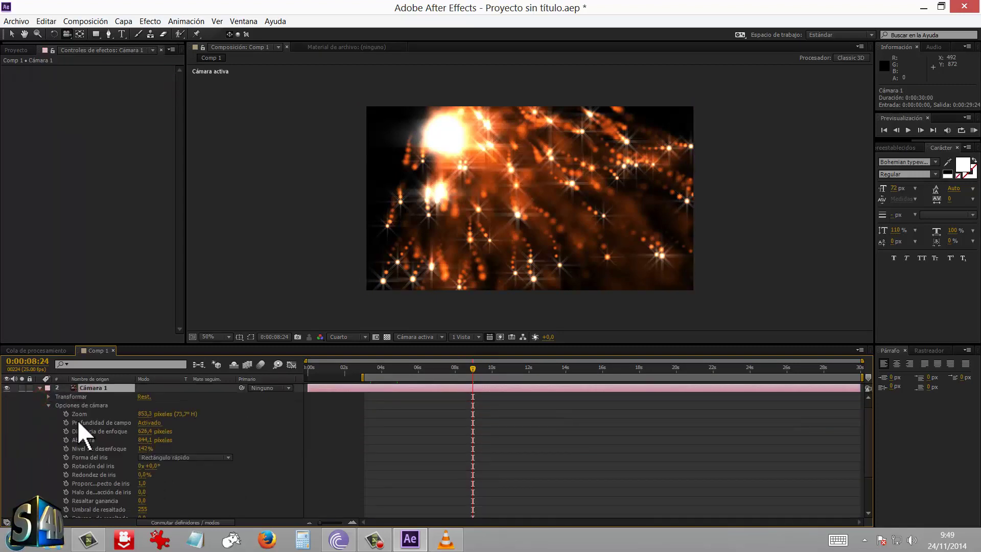
pyautogui.moveTo(146, 431)
pyautogui.mouseDown()
pyautogui.moveTo(5, 435)
pyautogui.moveTo(17, 430)
pyautogui.mouseUp()
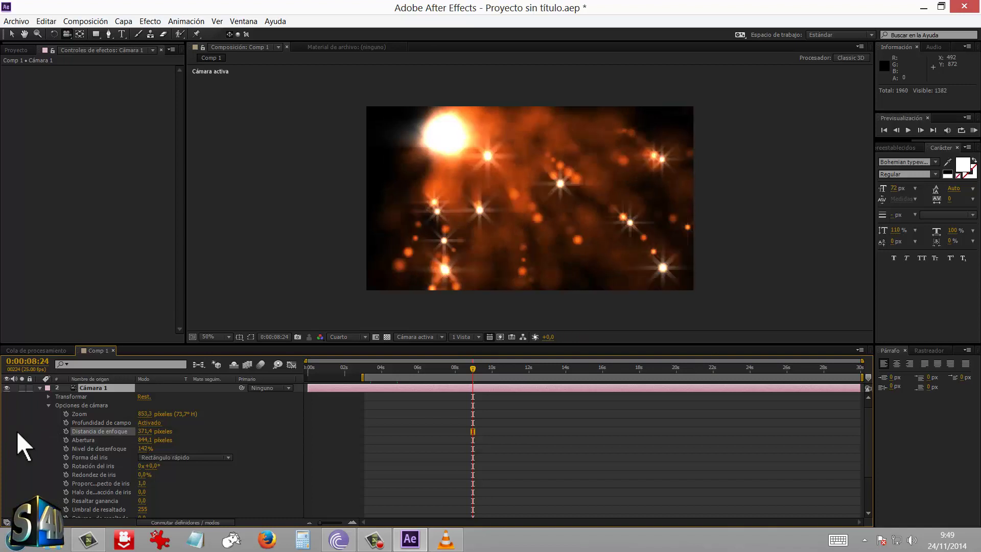
pyautogui.click(353, 337)
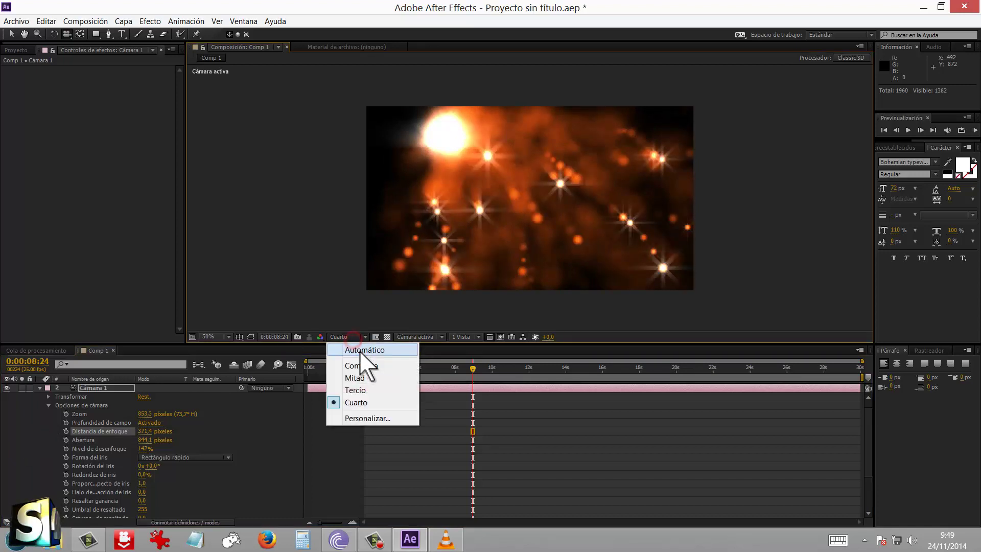
pyautogui.click(362, 352)
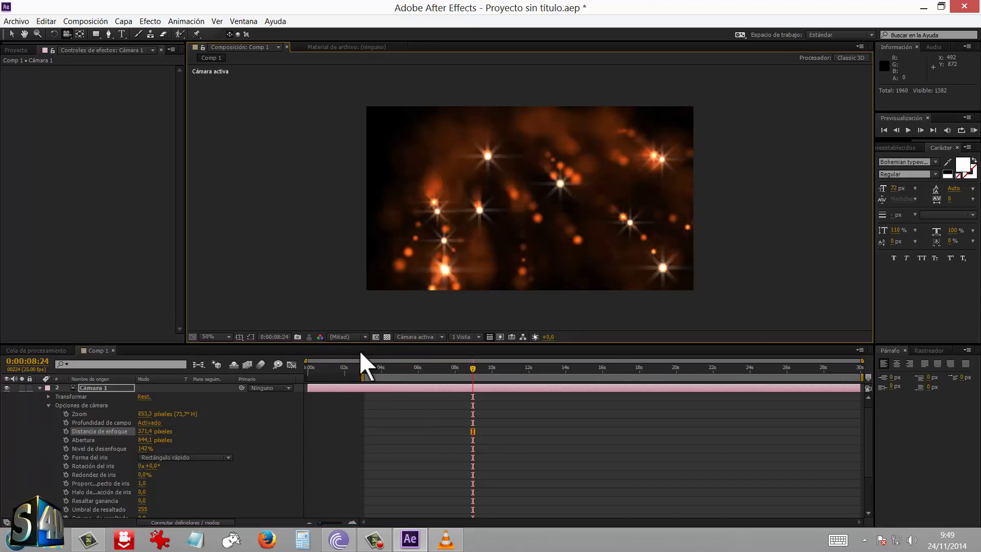
pyautogui.click(353, 338)
pyautogui.click(354, 361)
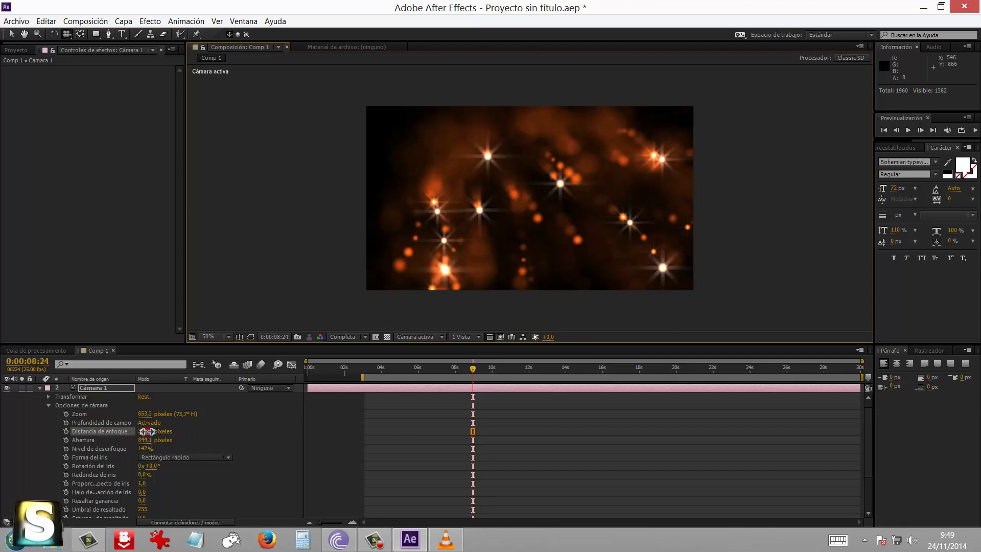
pyautogui.moveTo(147, 431); pyautogui.dragTo(162, 432)
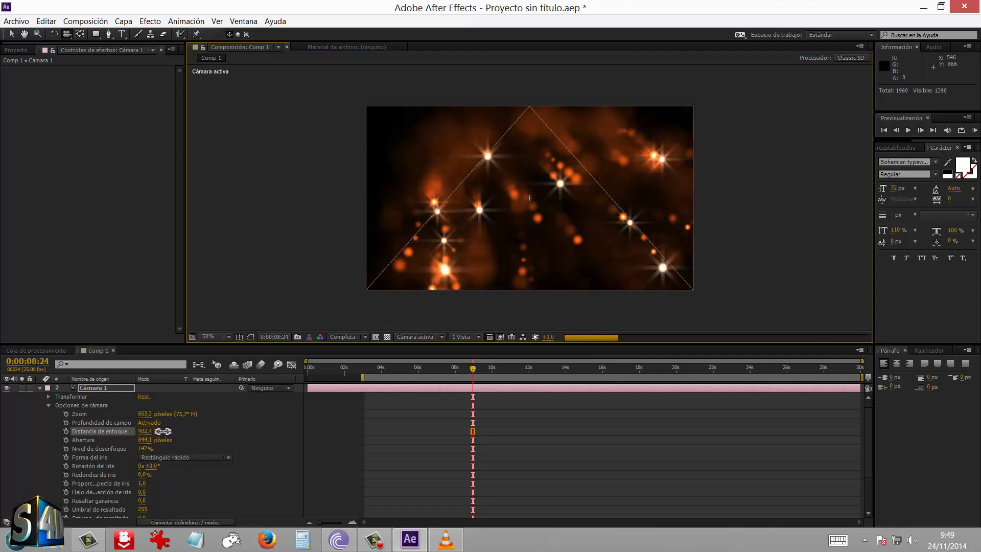
pyautogui.moveTo(163, 432); pyautogui.dragTo(196, 437)
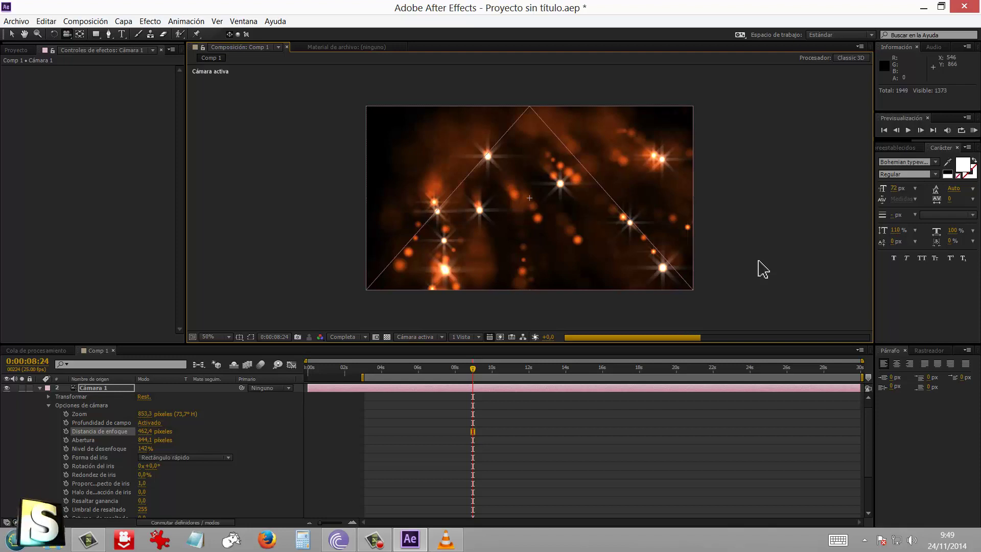
# Step: Orbit the camera to view the glowing burst from a new angle
pyautogui.press('c')
pyautogui.moveTo(762, 266); pyautogui.dragTo(760, 258)
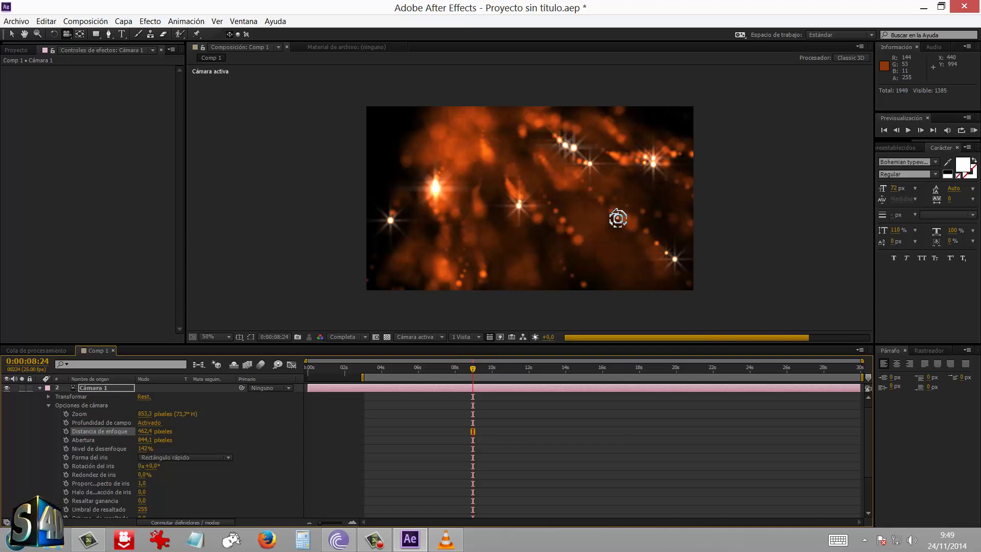
pyautogui.moveTo(617, 218); pyautogui.dragTo(570, 222)
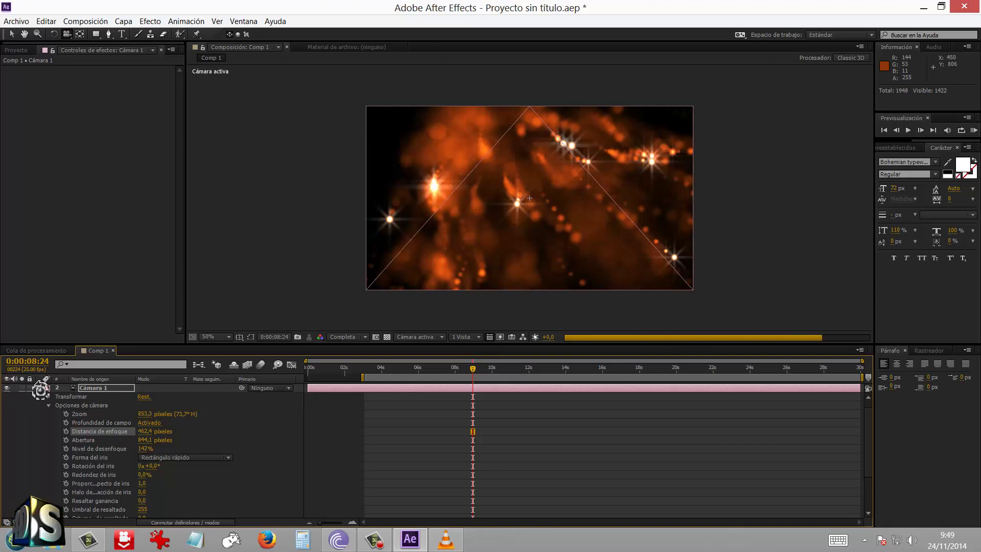
pyautogui.moveTo(40, 390); pyautogui.dragTo(39, 390)
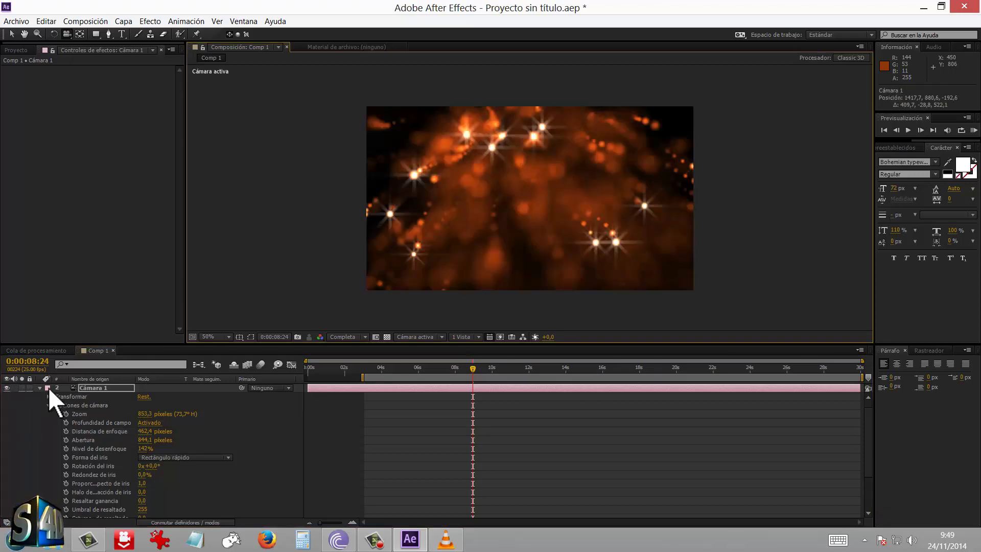
# Step: Shift the colourise hue to 161° for teal and bend Curvas to darken
pyautogui.click(39, 387)
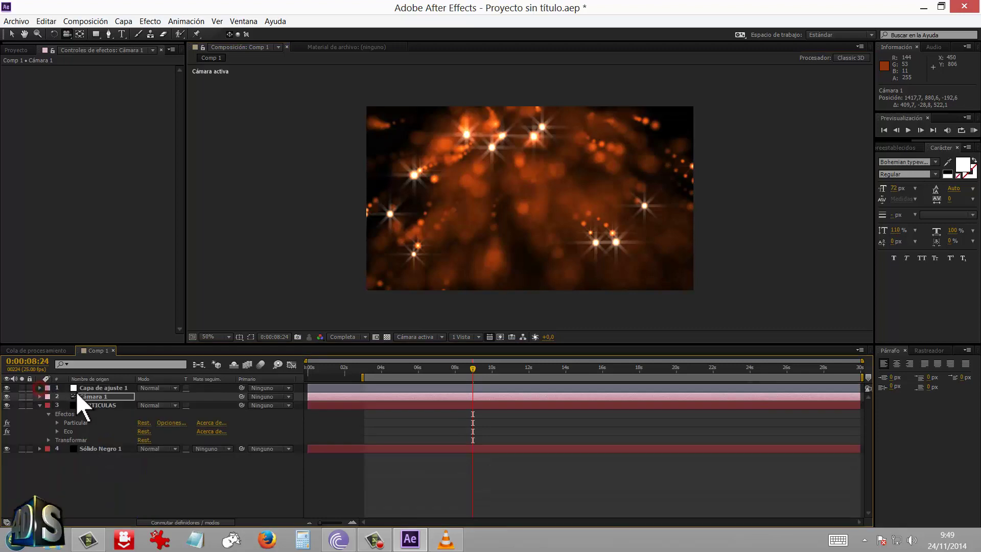
pyautogui.click(88, 388)
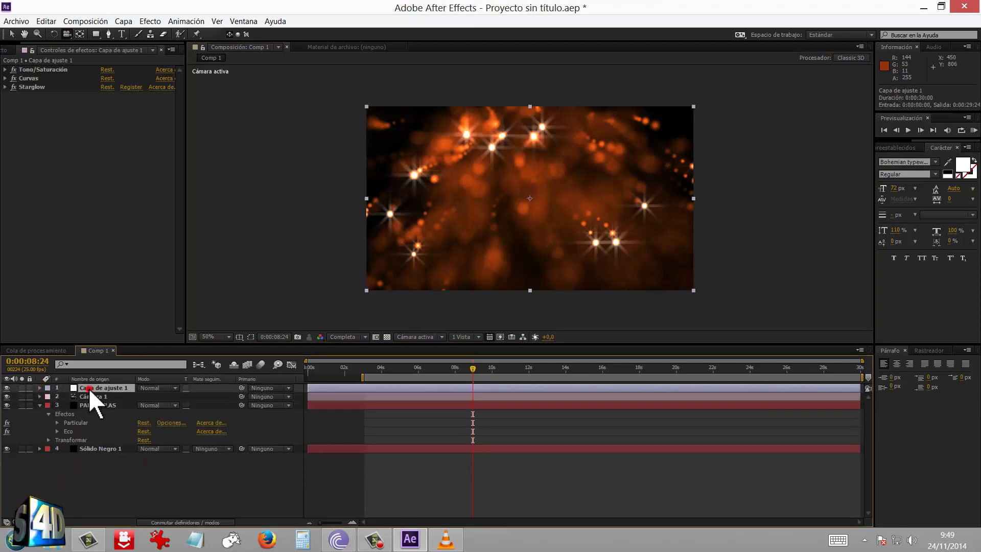
pyautogui.click(5, 70)
pyautogui.moveTo(117, 202)
pyautogui.mouseDown()
pyautogui.moveTo(186, 193)
pyautogui.moveTo(175, 191)
pyautogui.mouseUp()
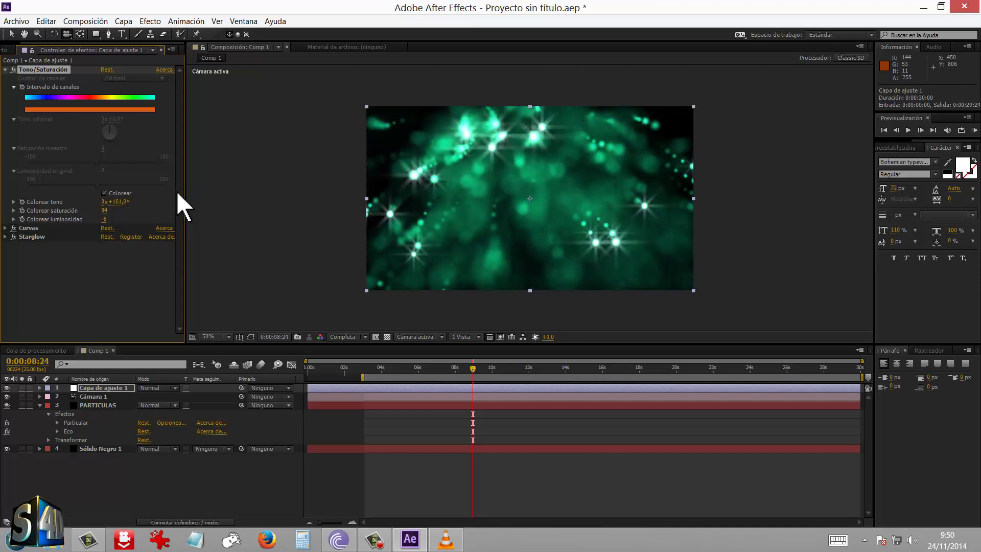
pyautogui.click(5, 228)
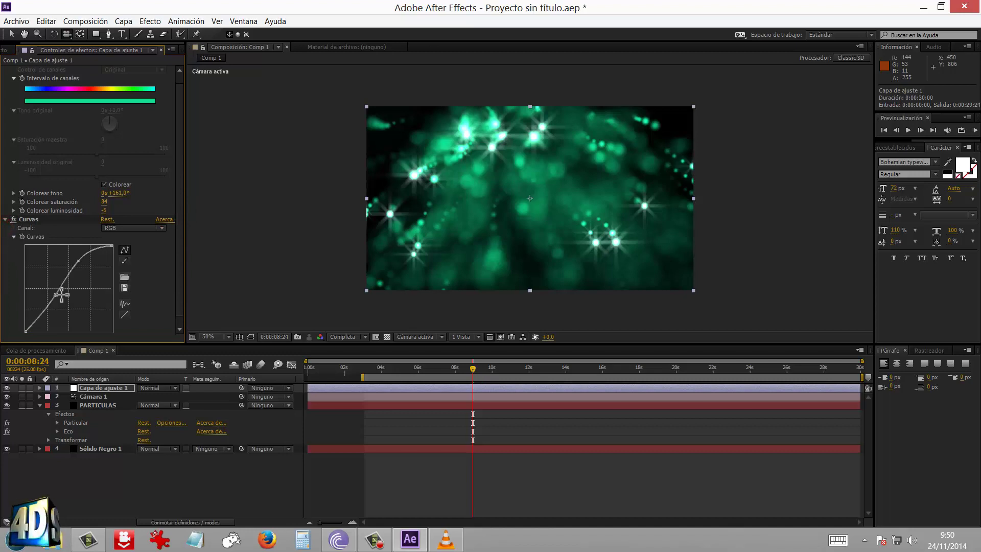
pyautogui.moveTo(56, 295)
pyautogui.mouseDown()
pyautogui.moveTo(59, 303)
pyautogui.moveTo(50, 275)
pyautogui.moveTo(59, 282)
pyautogui.mouseUp()
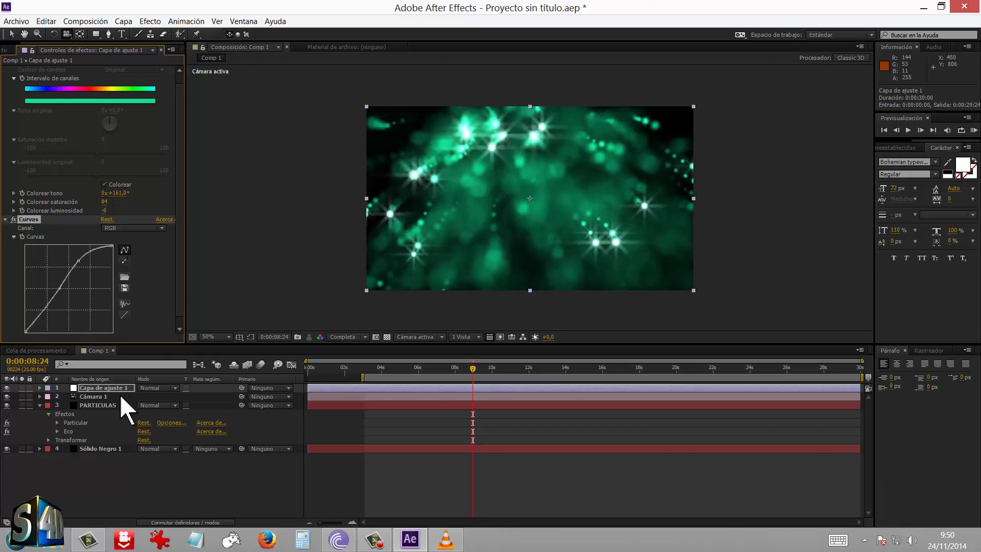
# Step: Turn Particular's Rendering > Motion Blur to On for streaked teal particles
pyautogui.click(95, 404)
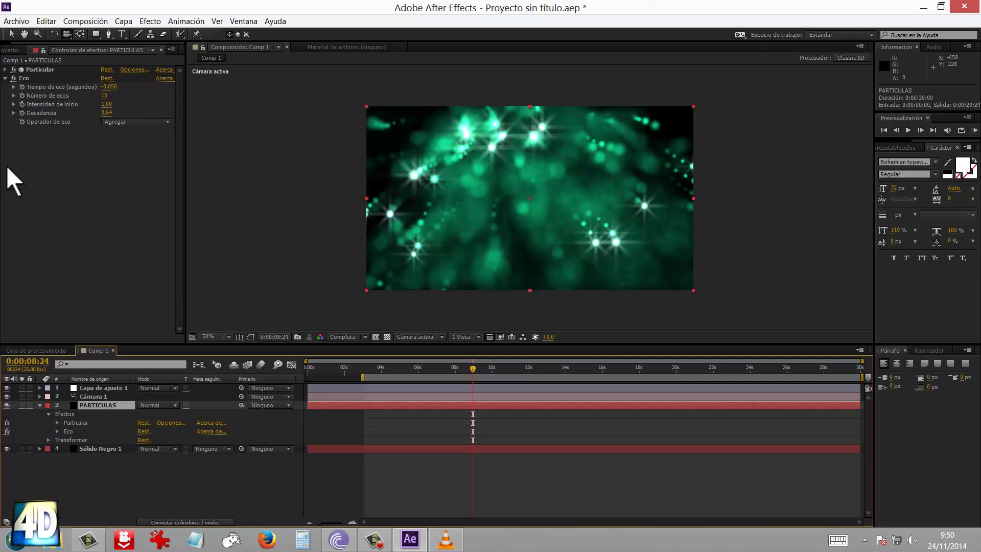
pyautogui.click(5, 70)
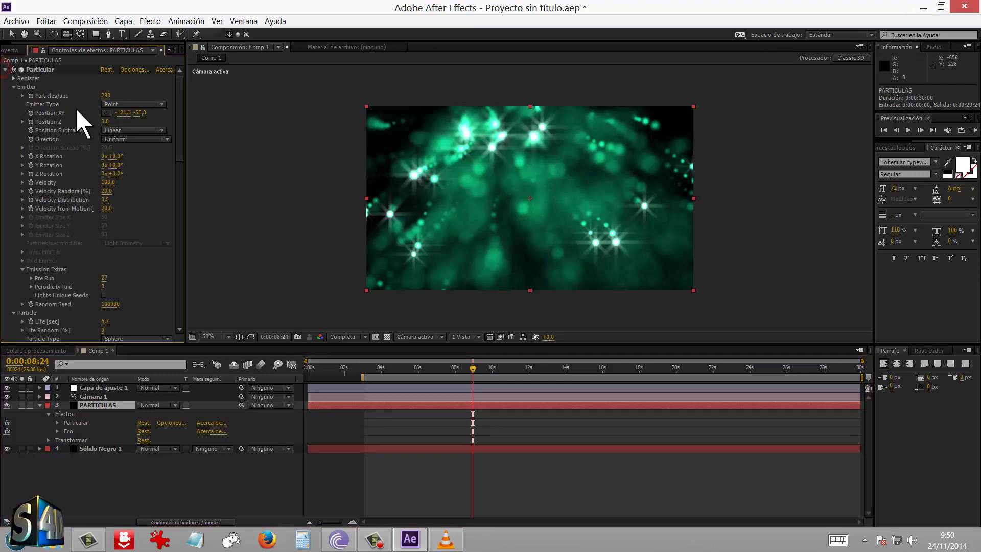
pyautogui.moveTo(179, 128); pyautogui.dragTo(180, 289)
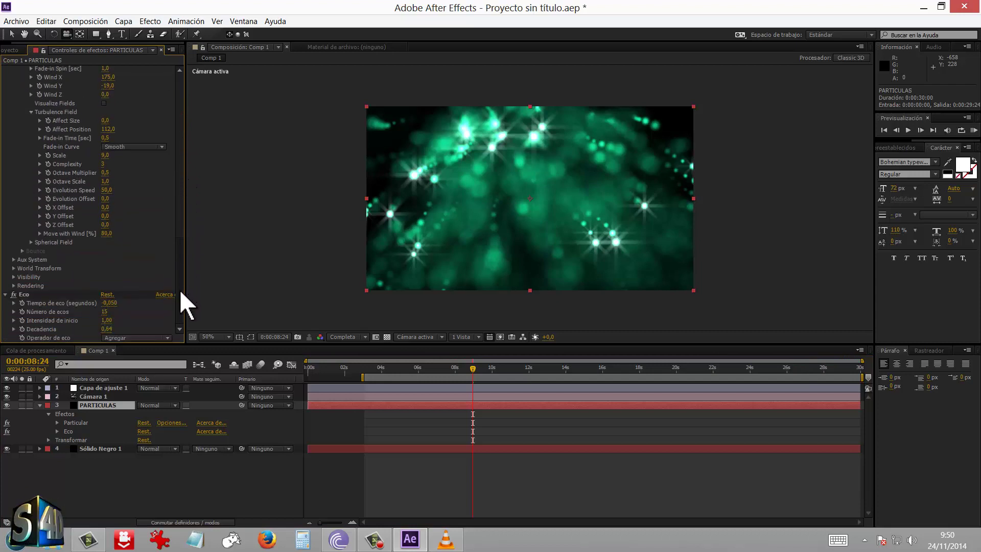
pyautogui.click(13, 285)
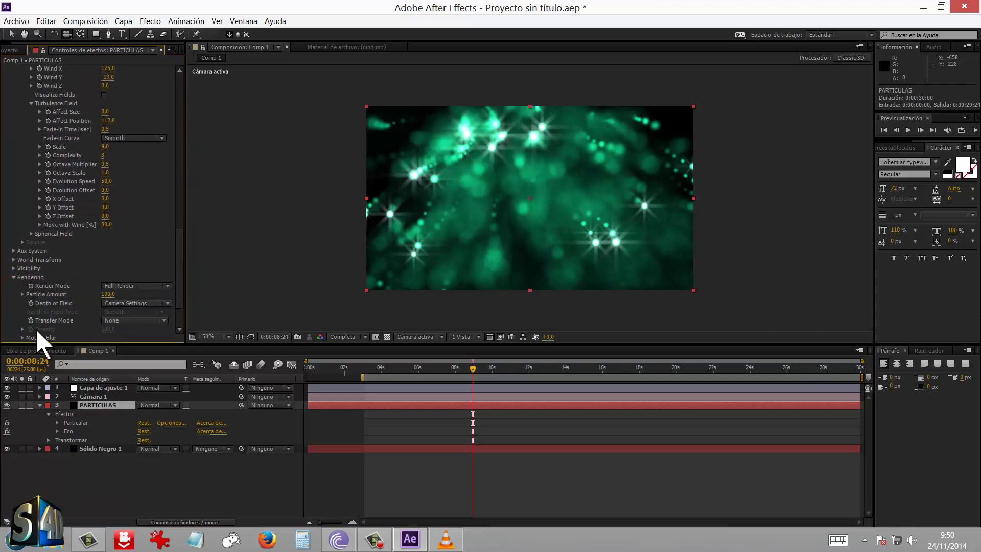
pyautogui.click(22, 338)
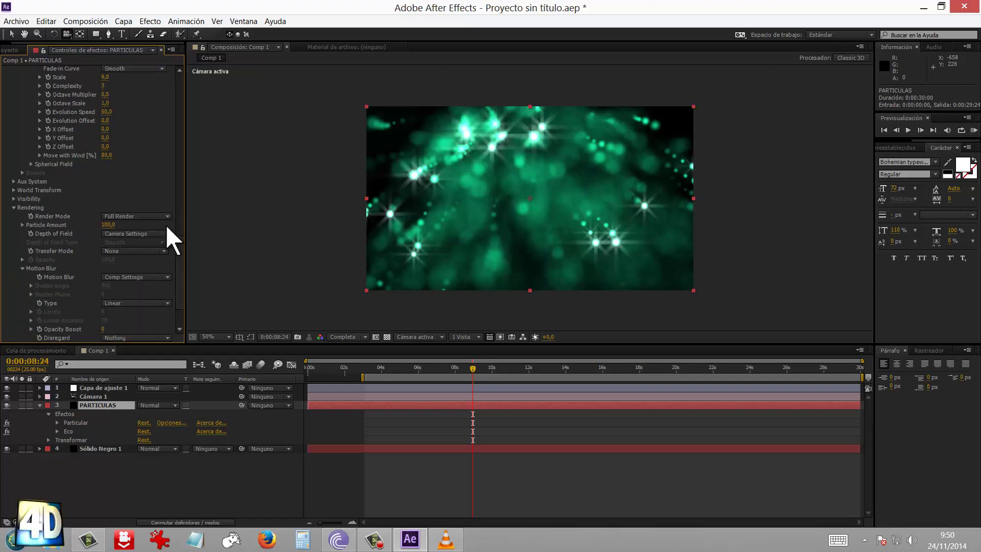
pyautogui.click(142, 275)
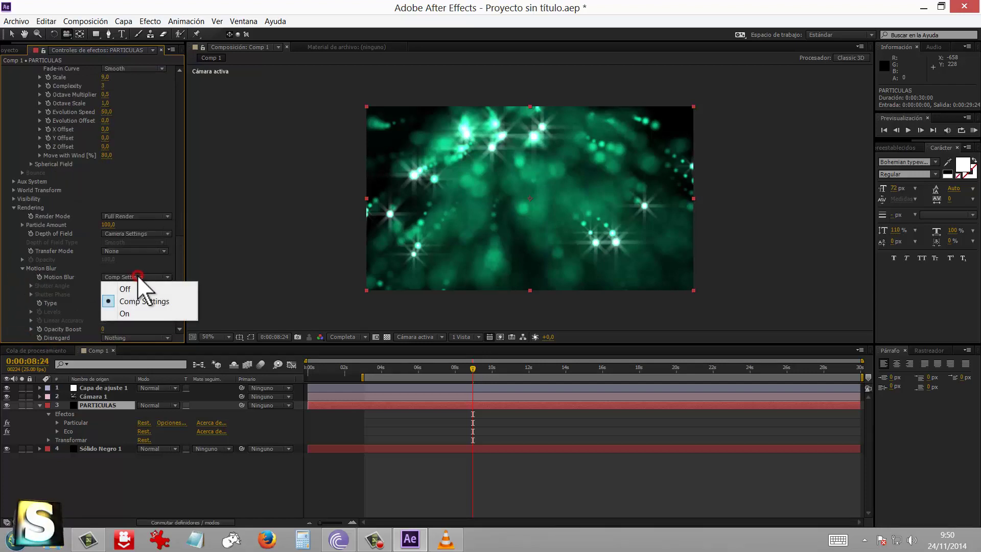
pyautogui.click(132, 320)
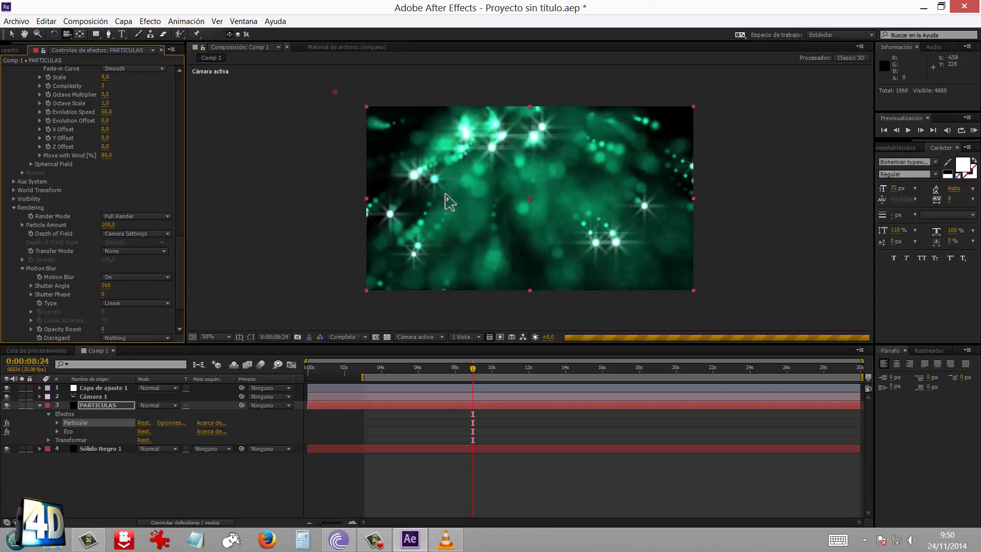
# Step: Reposition the camera on the motion-blurred particle burst
pyautogui.press('c')
pyautogui.moveTo(444, 194); pyautogui.dragTo(446, 193)
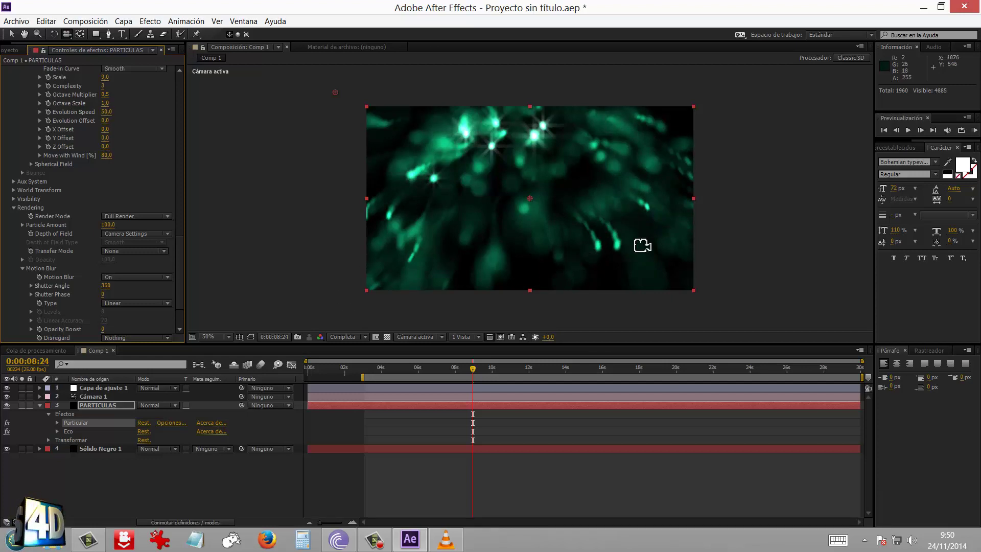
pyautogui.click(7, 388)
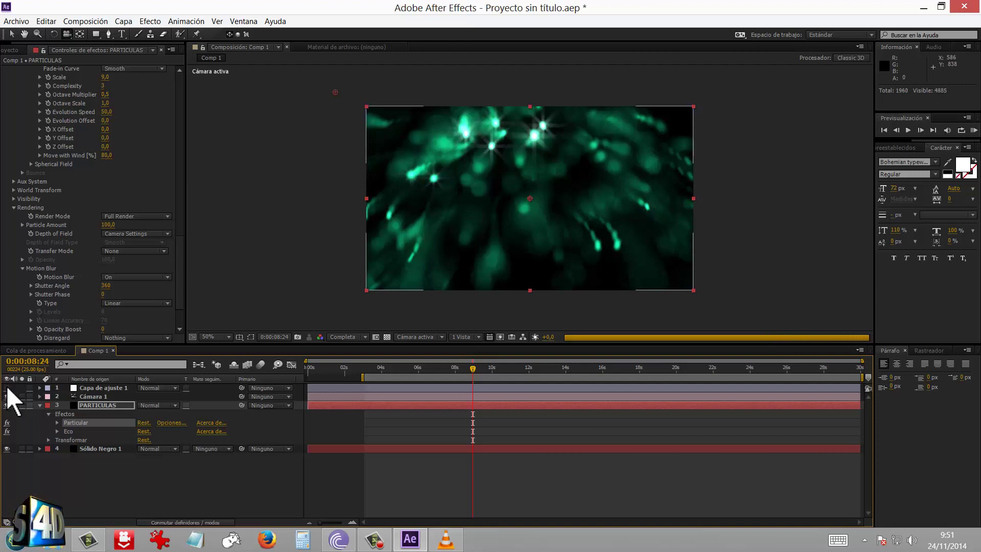
# Step: Hide Capa de ajuste 1 and move the playhead to about 0:00:03:05
pyautogui.click(7, 388)
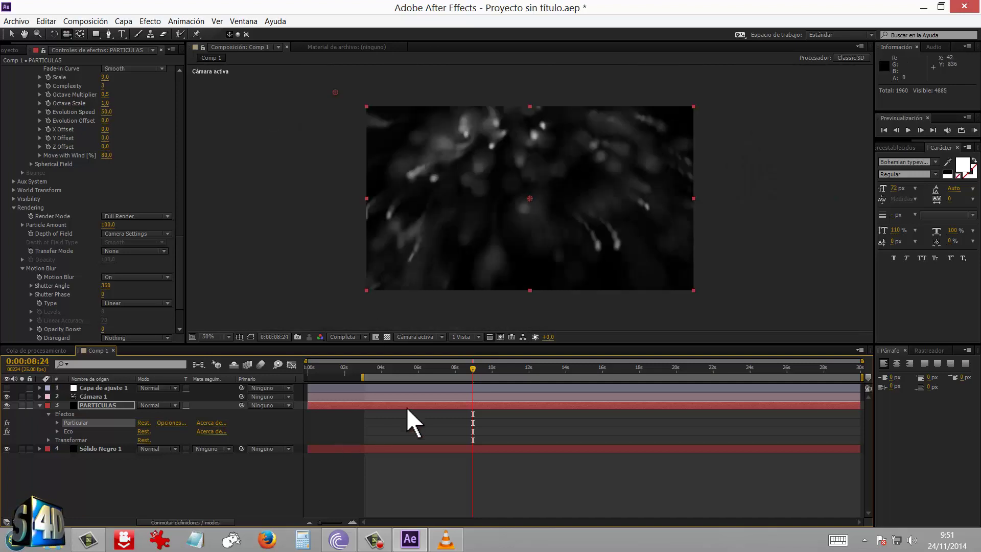
pyautogui.click(366, 368)
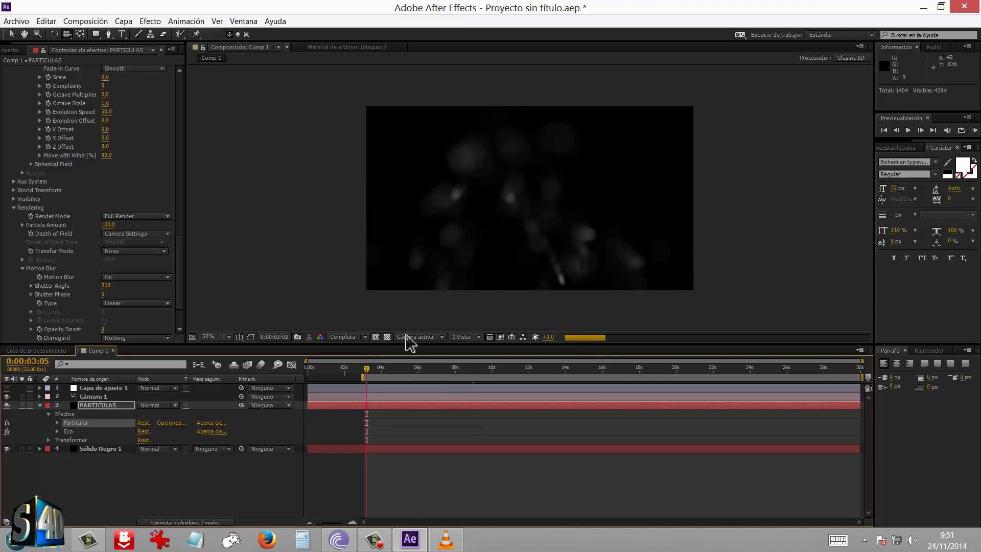
# Step: Set Cámara 1's Profundidad de campo to Desactivado, then preview from about three seconds
pyautogui.click(440, 336)
pyautogui.moveTo(383, 368); pyautogui.dragTo(438, 368)
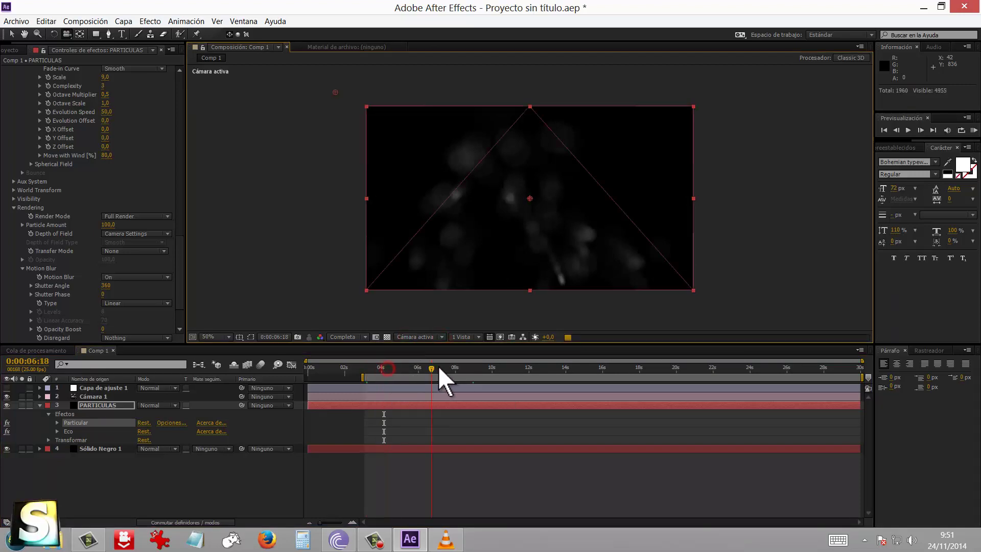
pyautogui.click(67, 398)
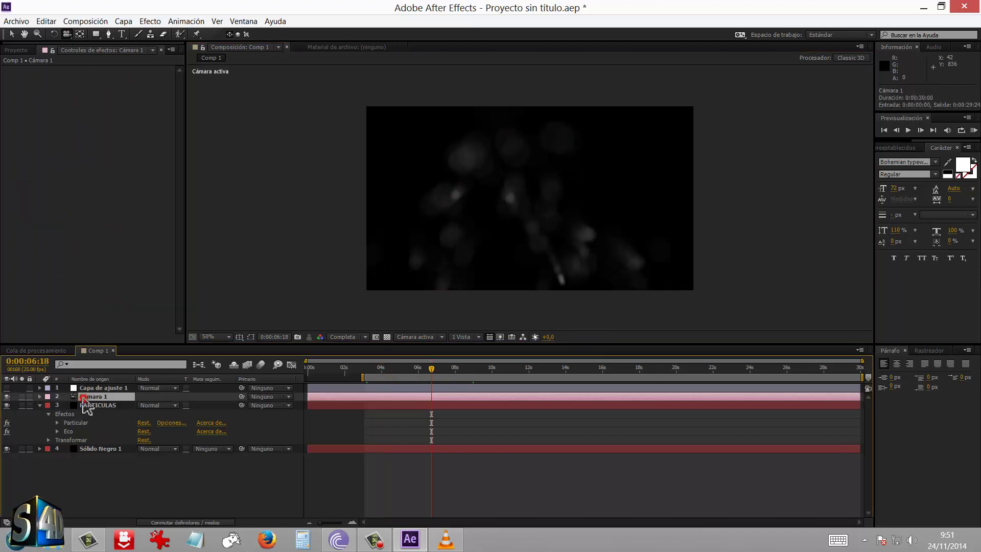
pyautogui.click(39, 397)
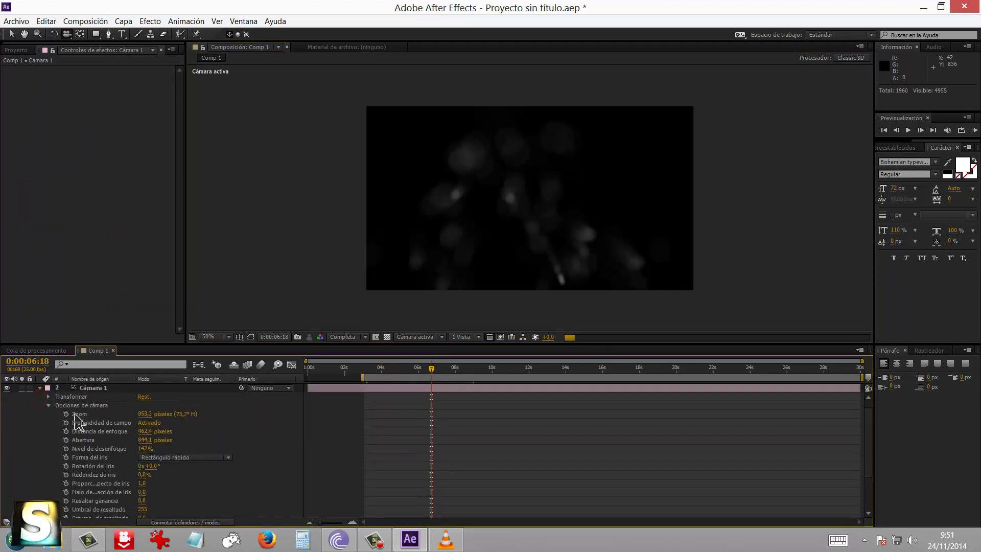
pyautogui.click(151, 423)
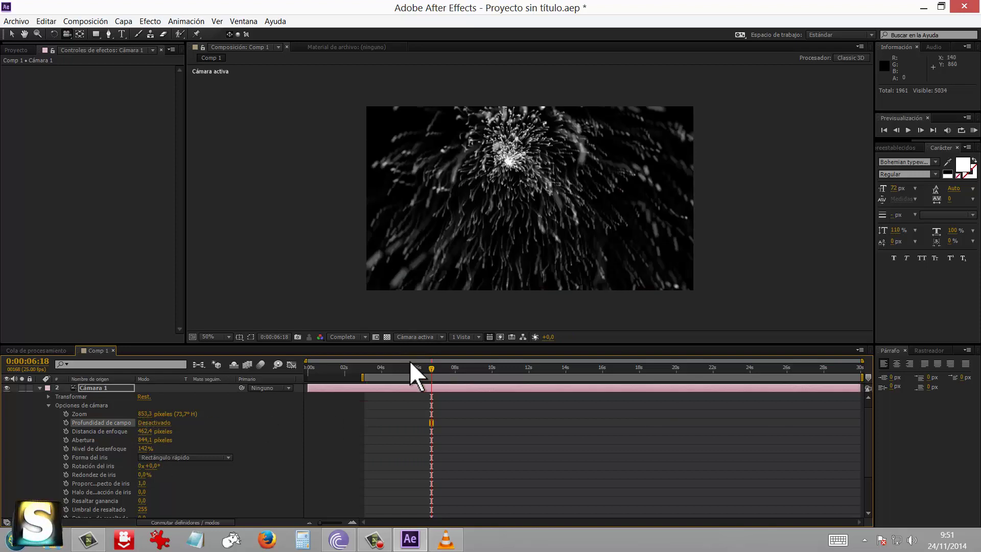
pyautogui.moveTo(375, 372); pyautogui.dragTo(374, 371)
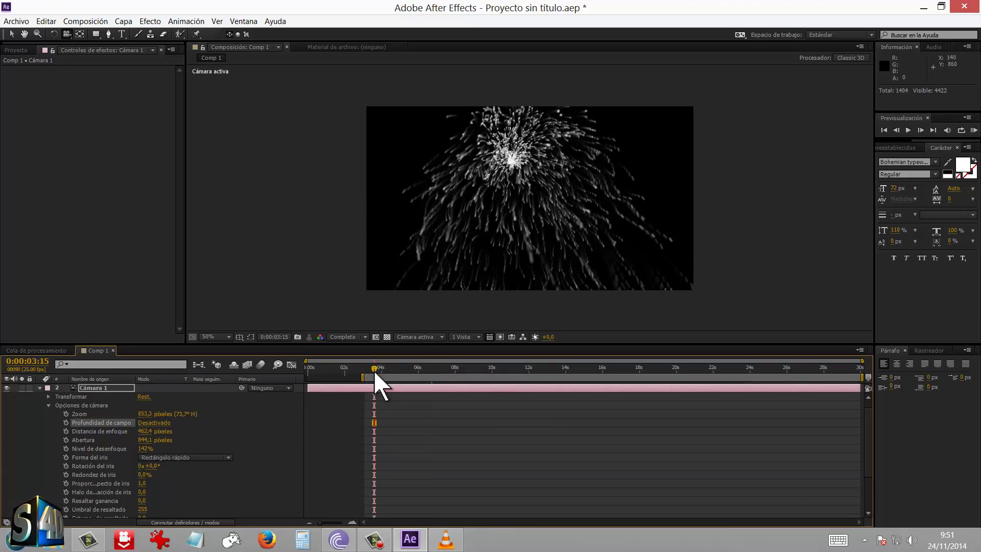
pyautogui.press('space')
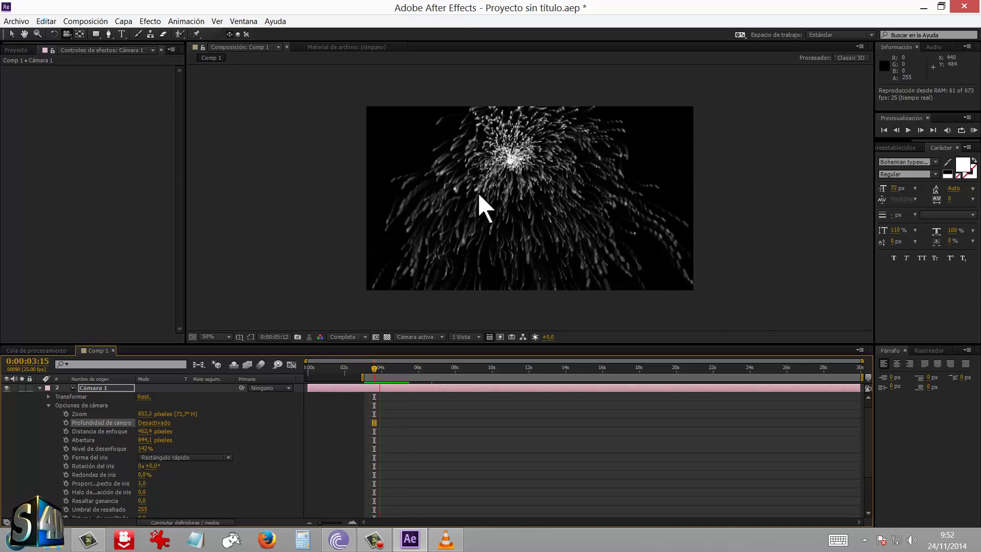
# Step: Turn Capa de ajuste 1 back on, RAM-preview the teal burst, then view at 100%
pyautogui.press('space')
pyautogui.scroll(1, 44, 394)
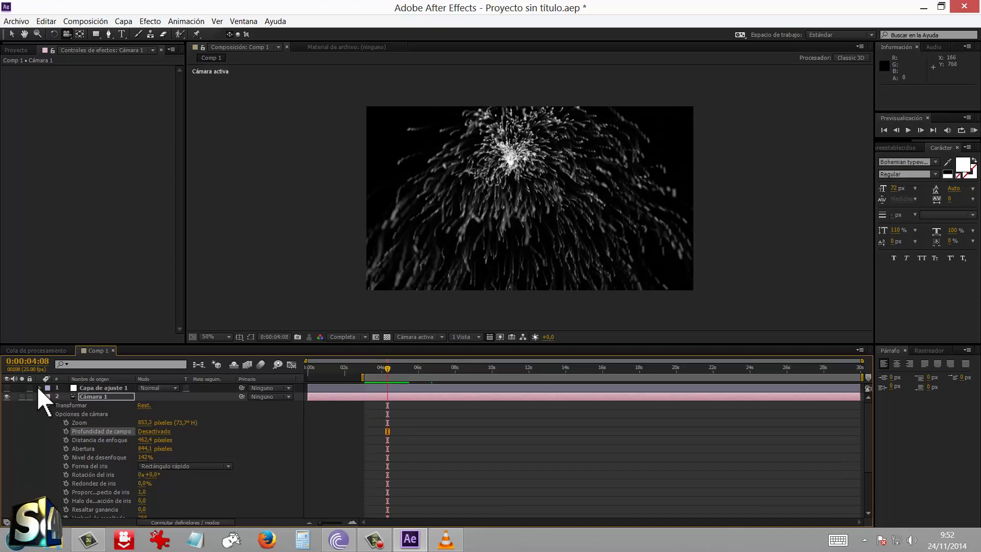
pyautogui.click(6, 389)
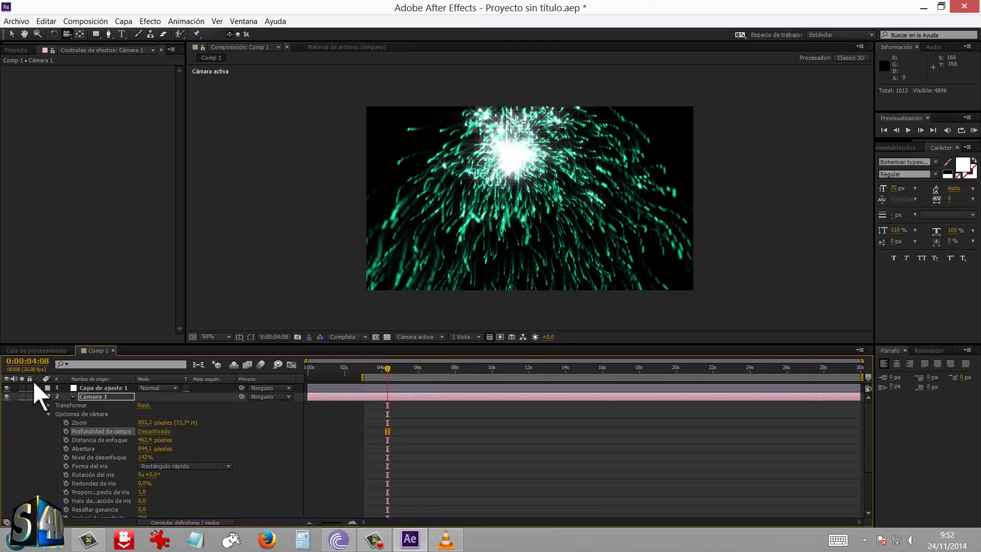
pyautogui.press('KP_0')
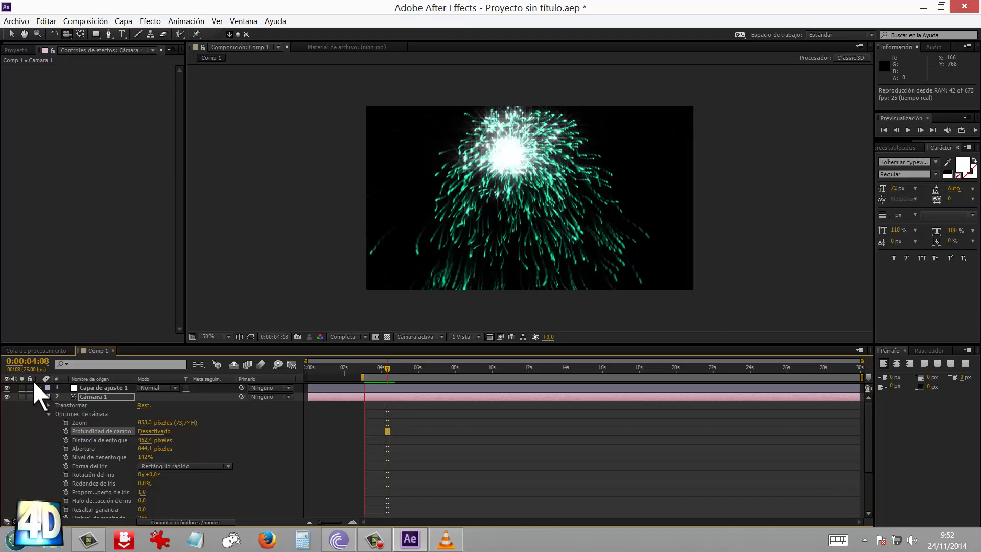
pyautogui.press('space')
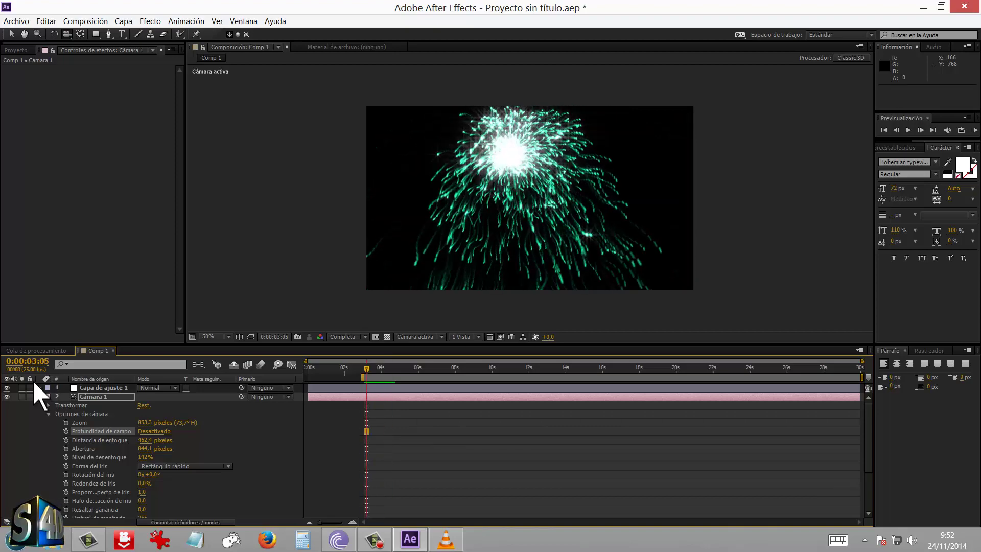
pyautogui.press('.')
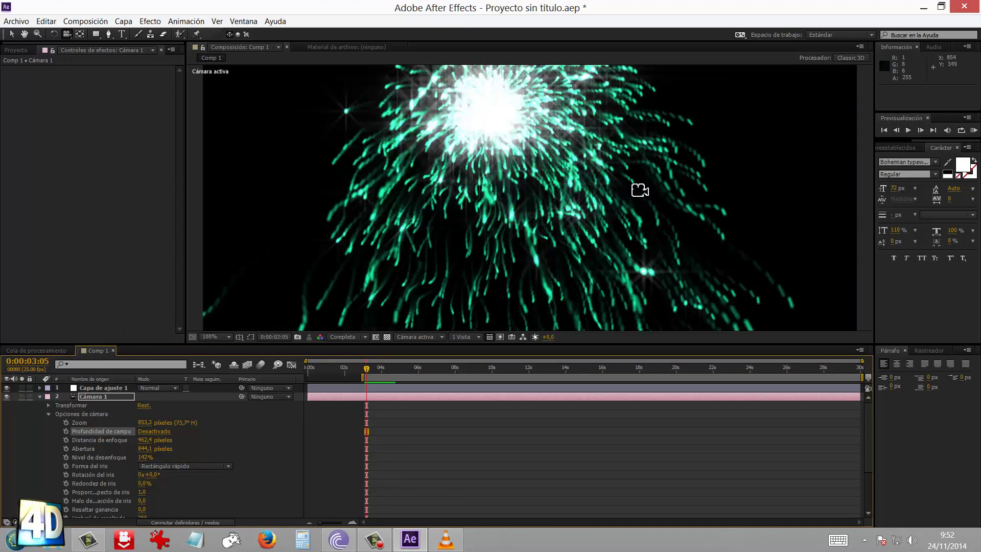
# Step: Return the viewer to 50% and orbit the camera so the burst comes from the upper right
pyautogui.press(',')
pyautogui.moveTo(603, 205); pyautogui.dragTo(506, 210)
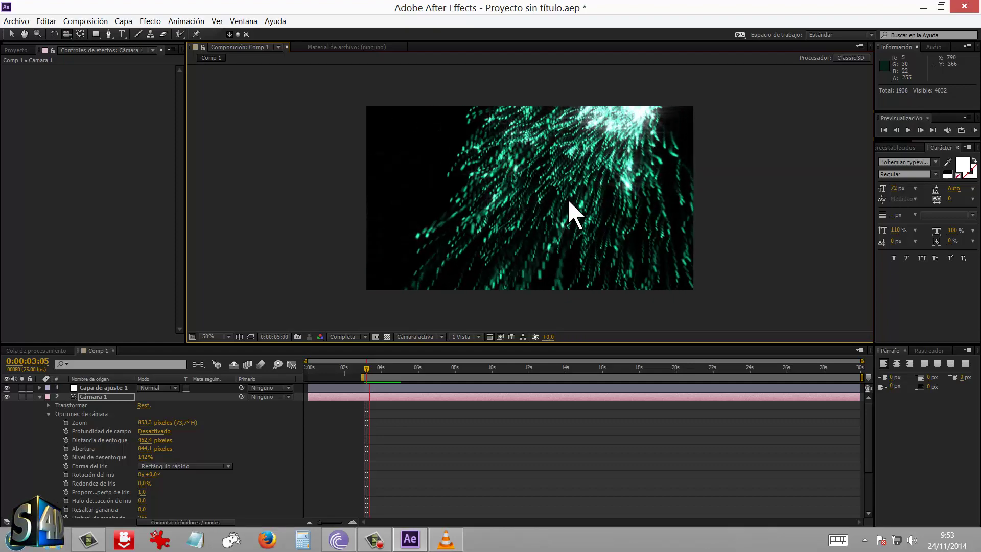
# Step: Bring up the Camtasia Recorder controls to stop the recording
pyautogui.click(374, 540)
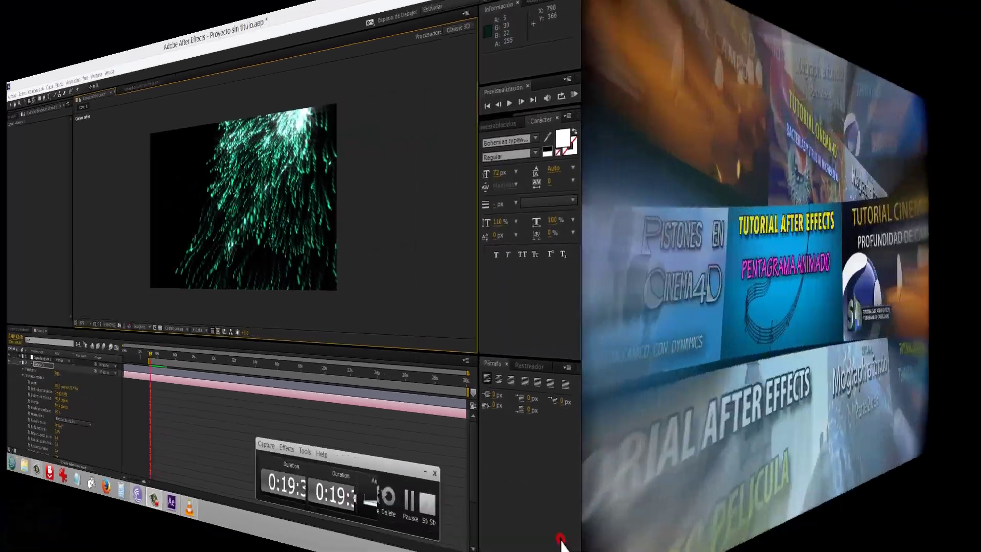